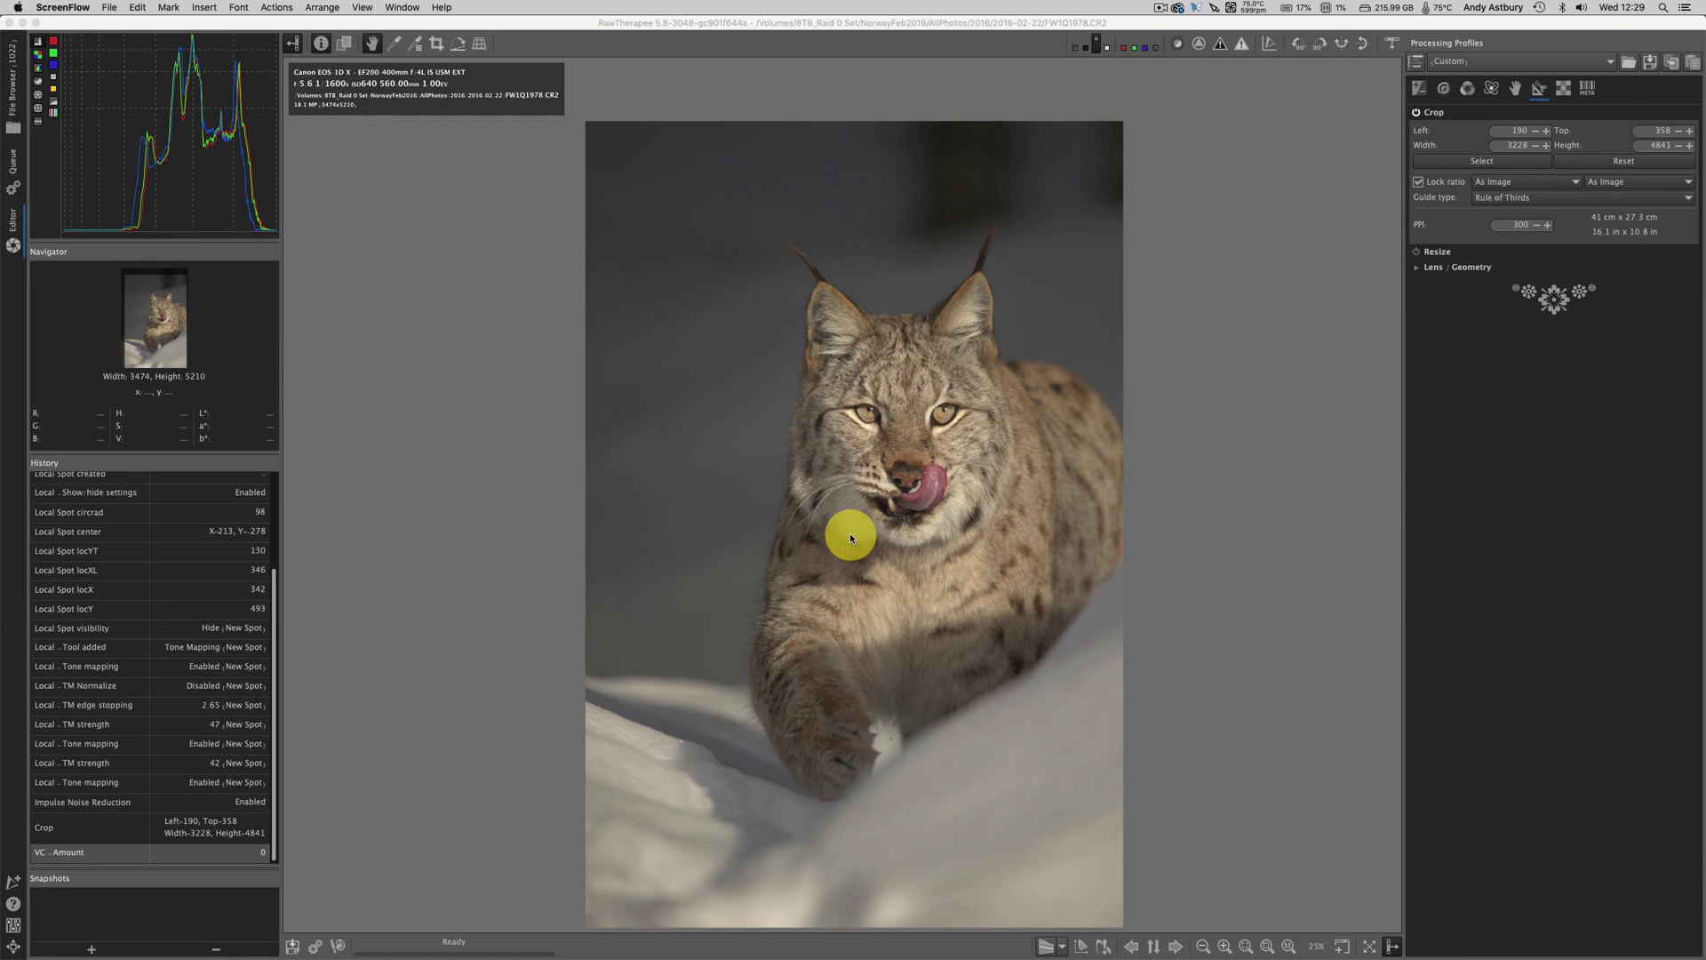
Step: Apply the MyBase processing profile and rotate the lynx photo back to portrait at 270°
{"action": "left_click", "coordinate": [1477, 66]}
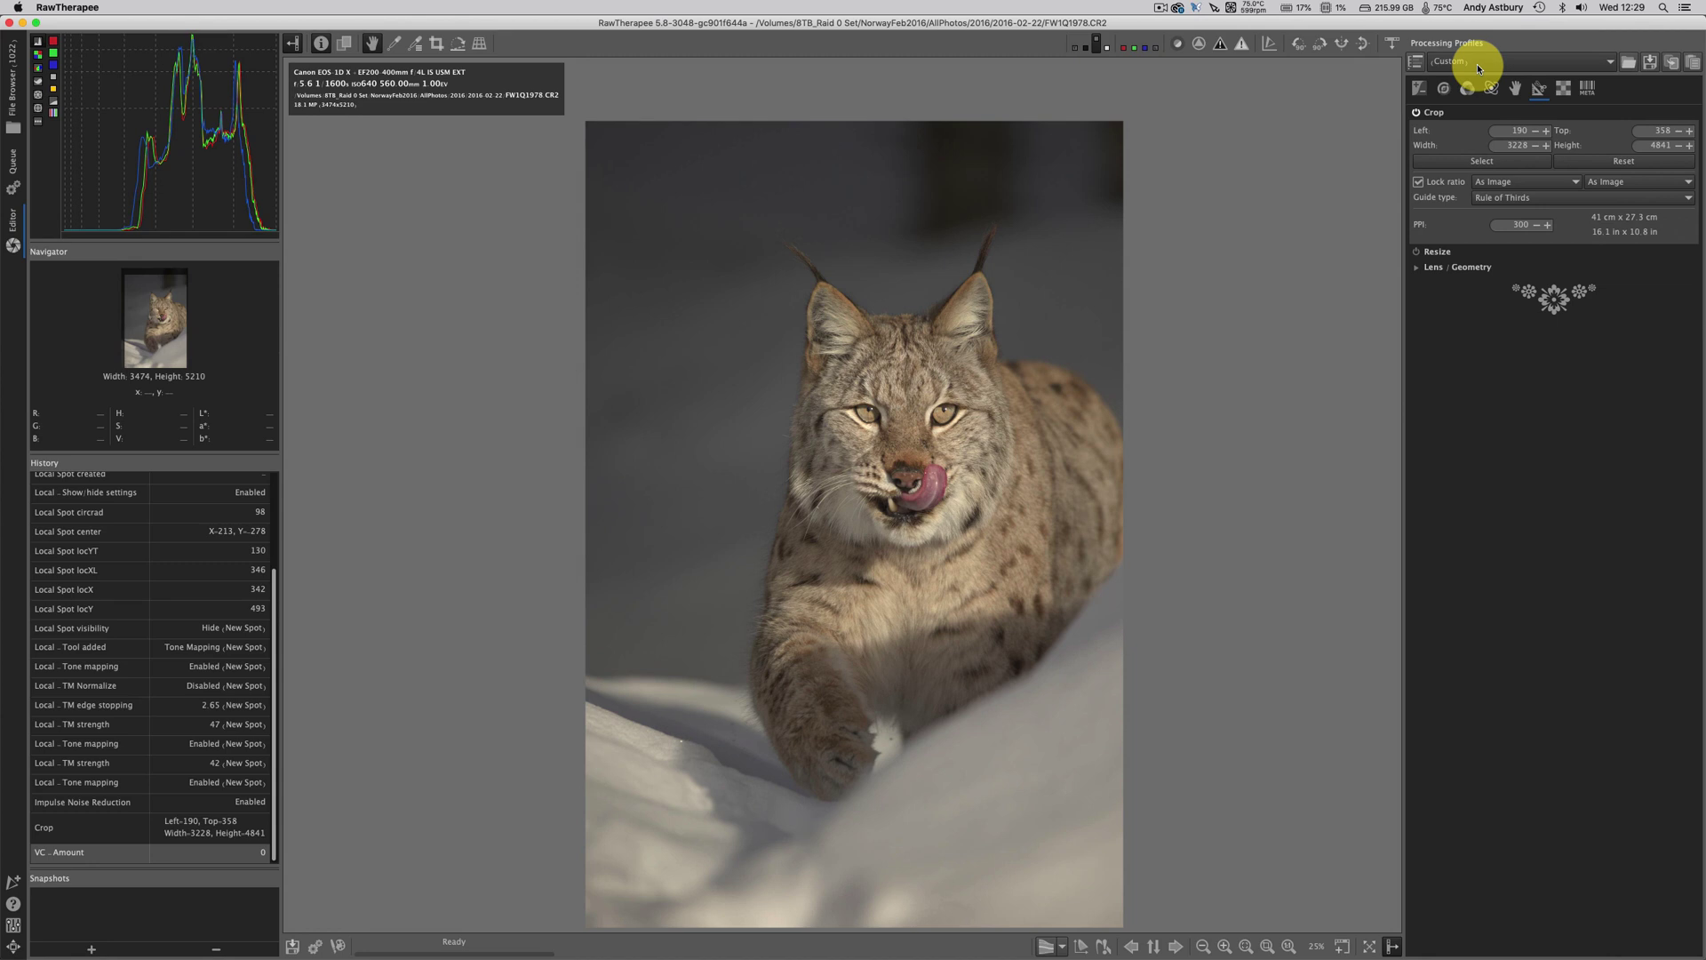
{"action": "left_click", "coordinate": [1476, 64]}
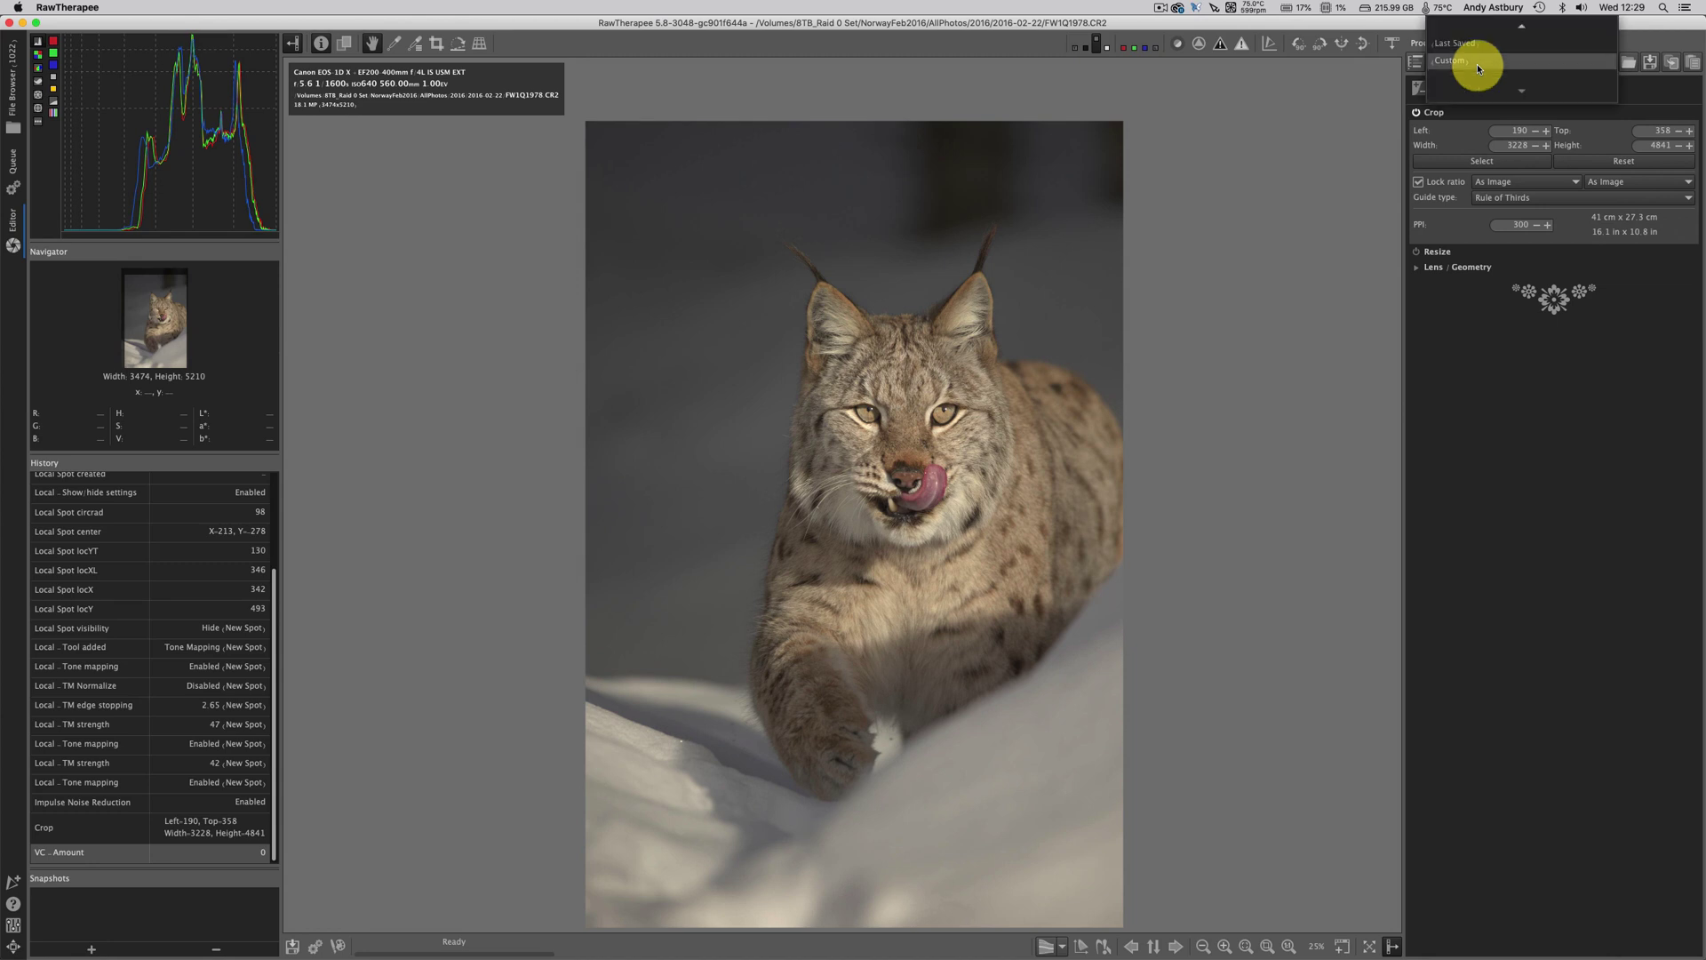
{"action": "mouse_move", "coordinate": [1470, 41]}
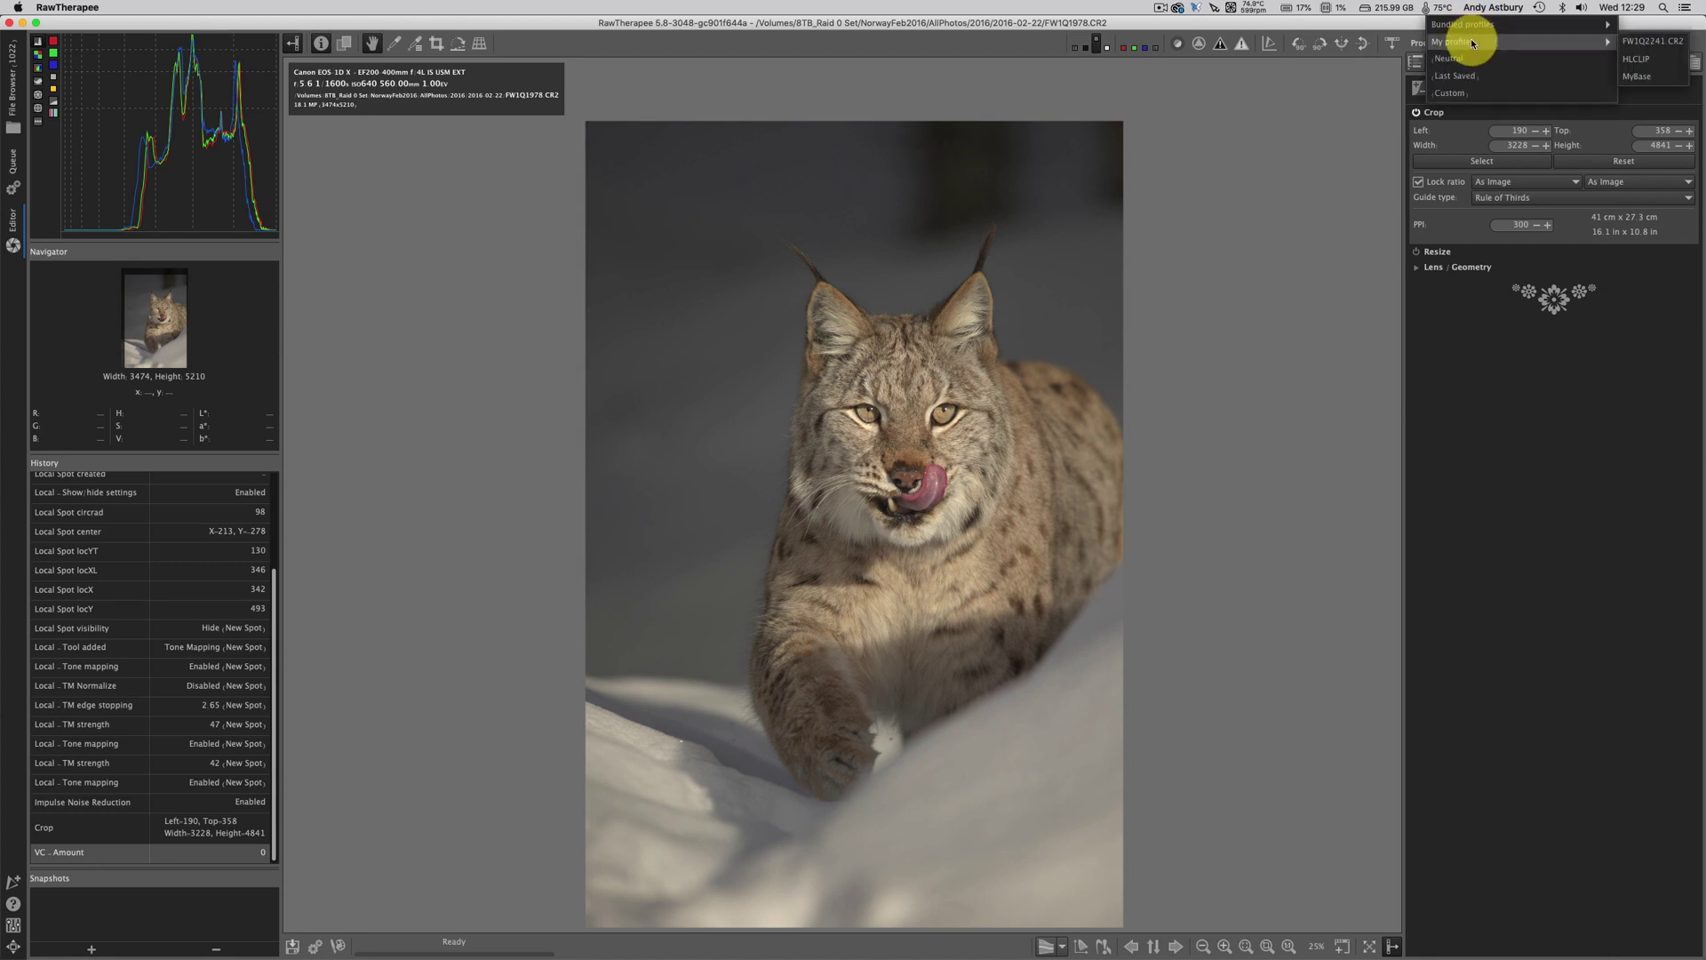
{"action": "left_click", "coordinate": [1637, 77]}
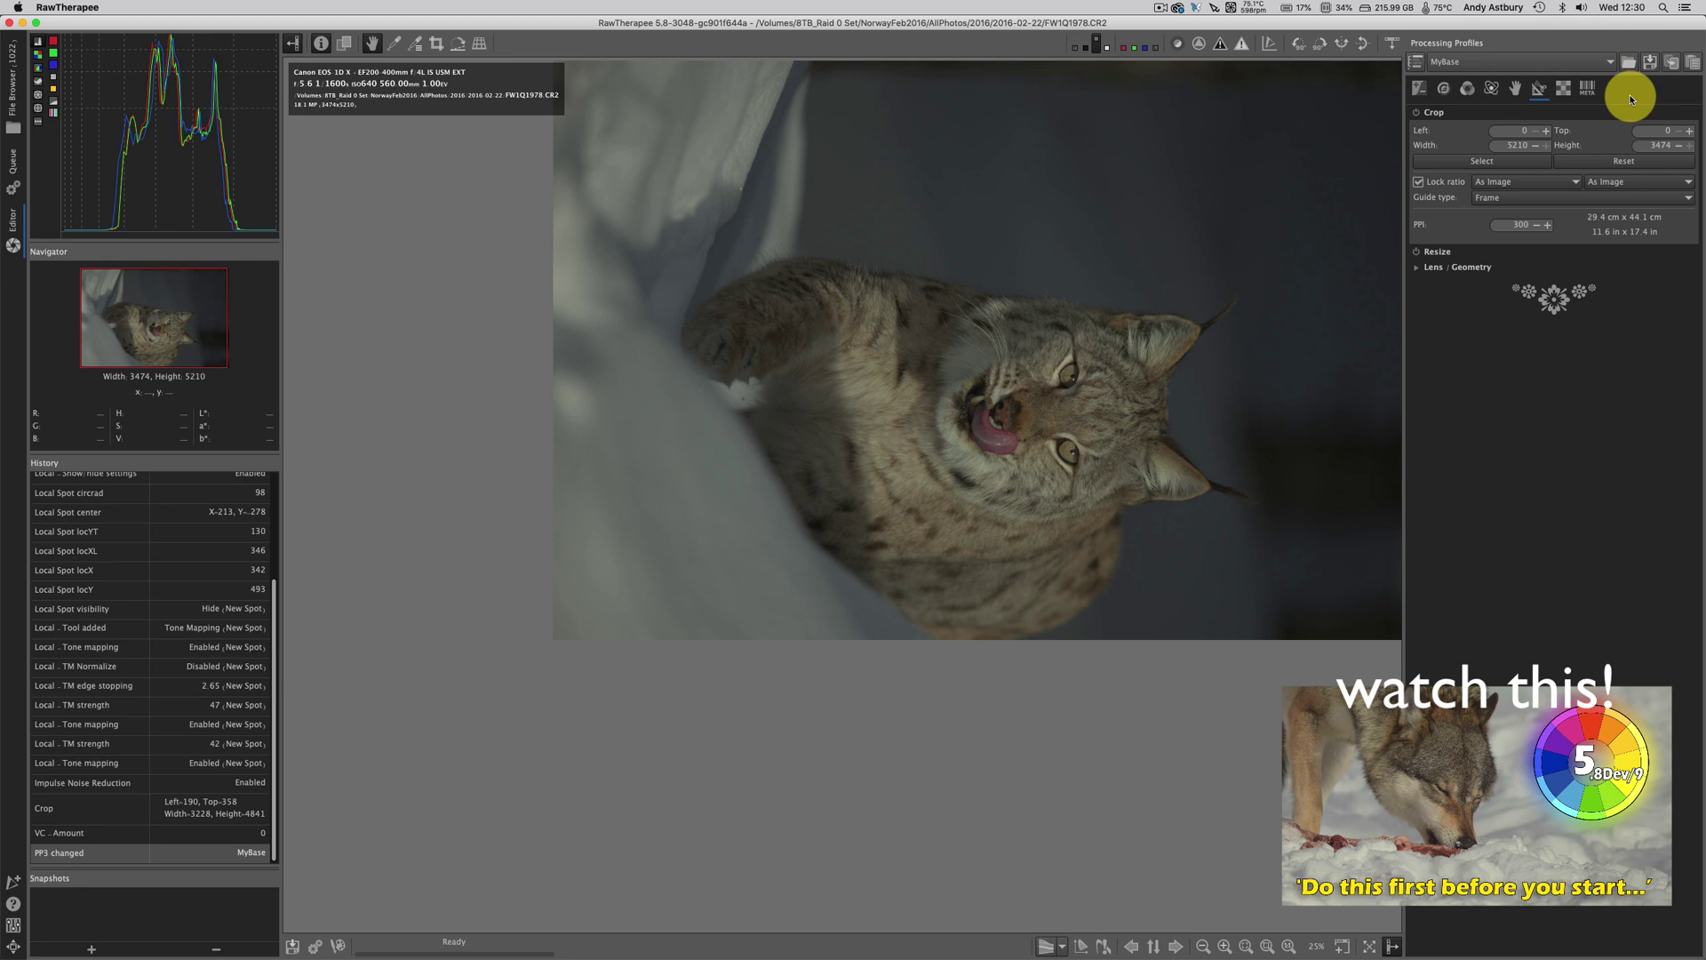
{"action": "left_click", "coordinate": [1299, 46]}
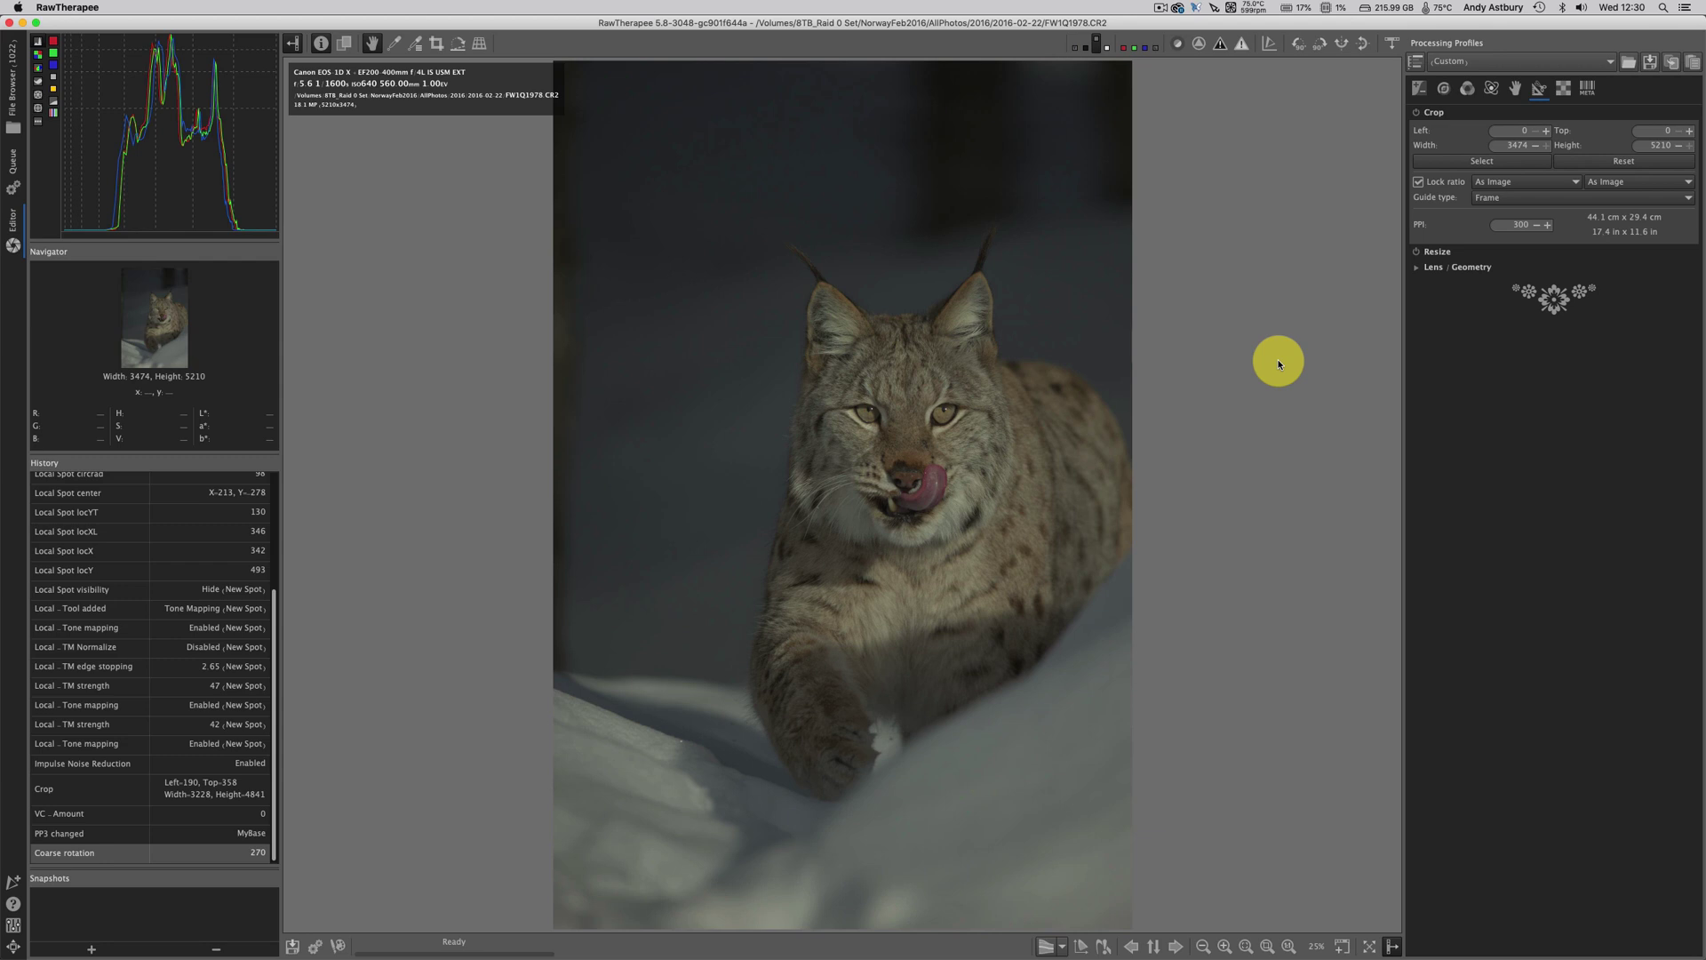
Step: Set the raw White-point correction to 2.00 in the Raw tab
{"action": "left_click", "coordinate": [1562, 89]}
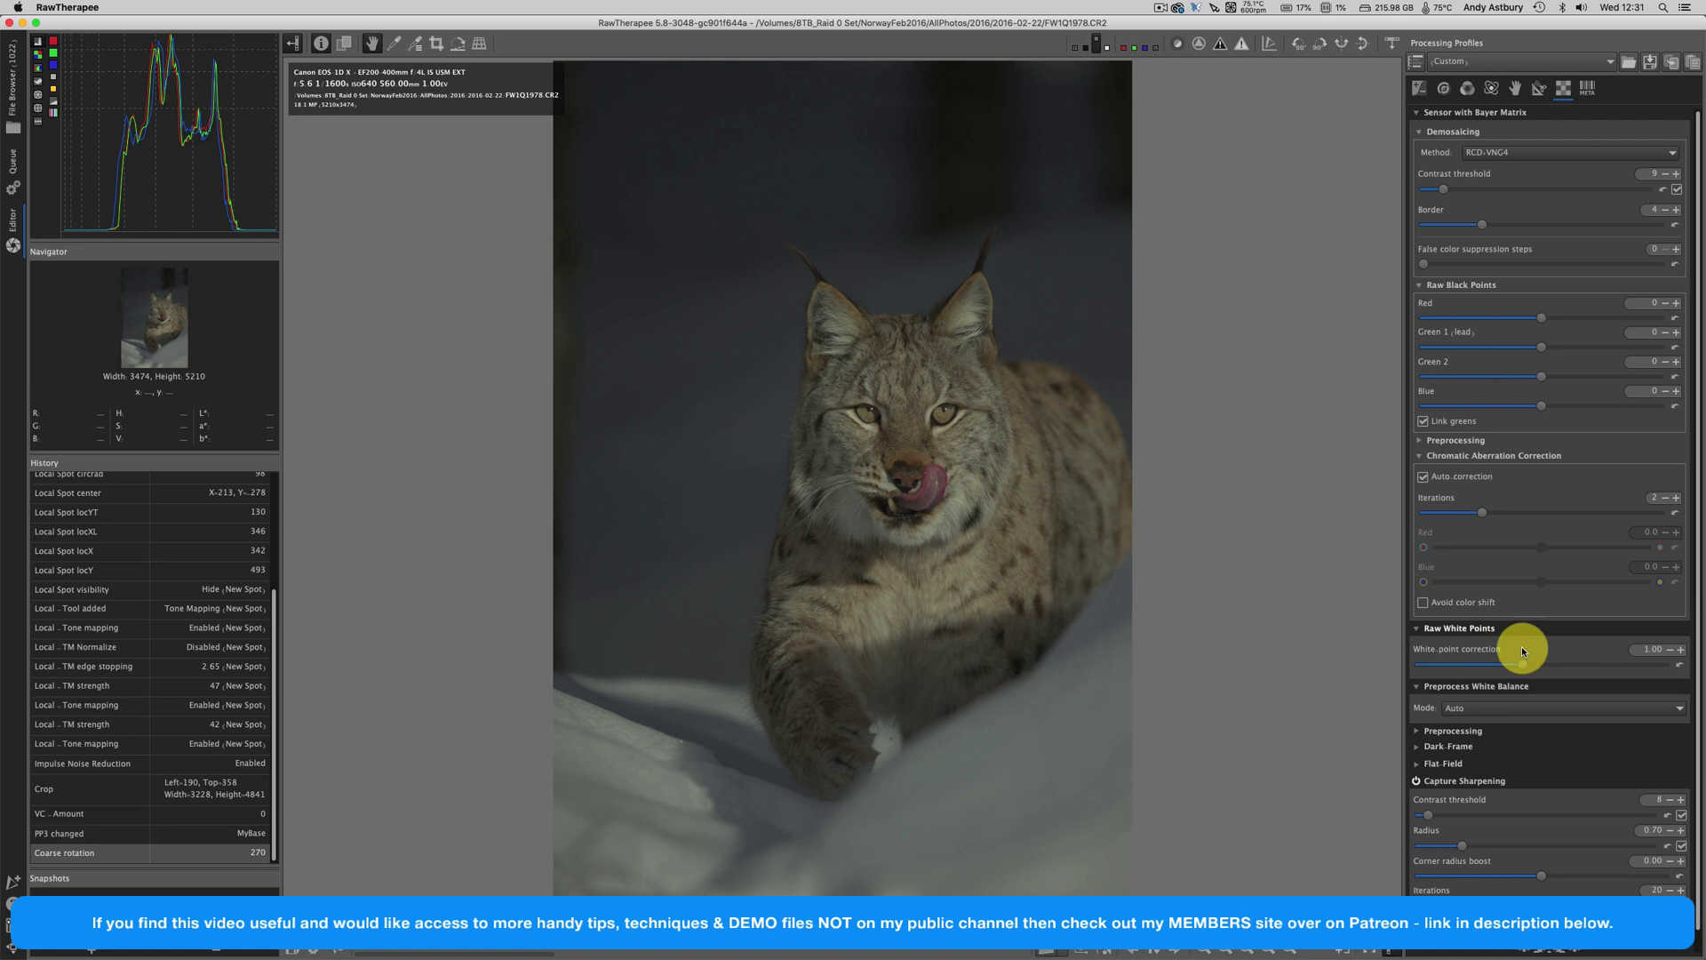
{"action": "left_click", "coordinate": [1663, 651]}
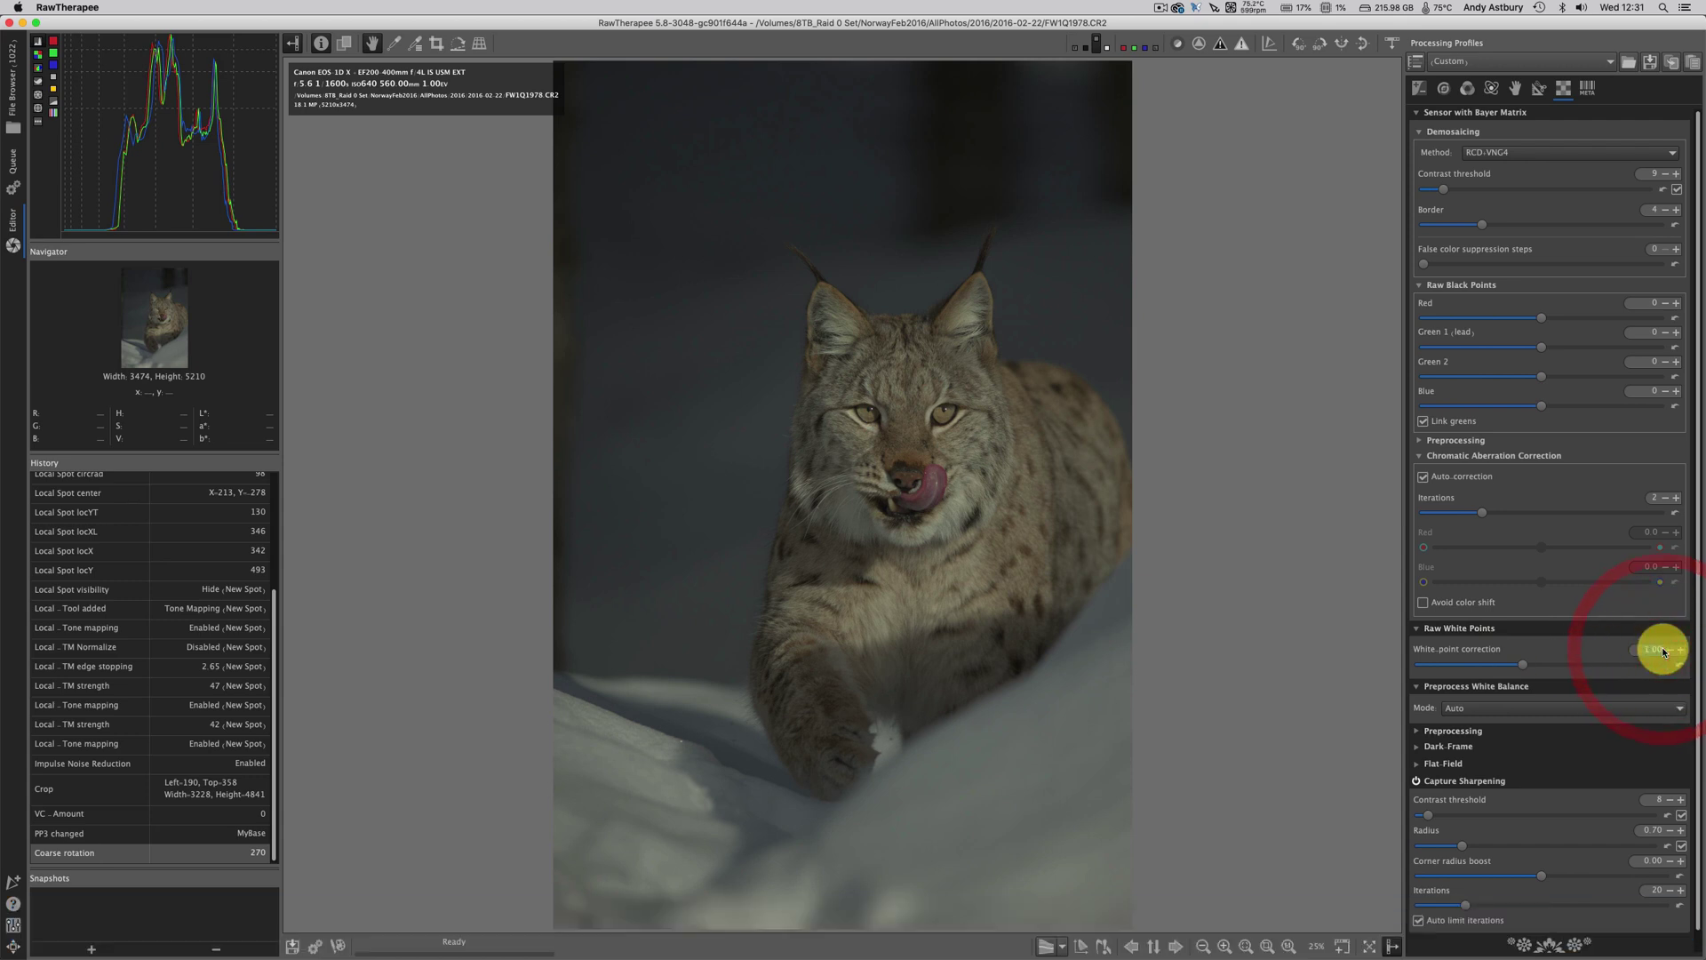
{"action": "type", "text": "2"}
{"action": "key", "text": "Return"}
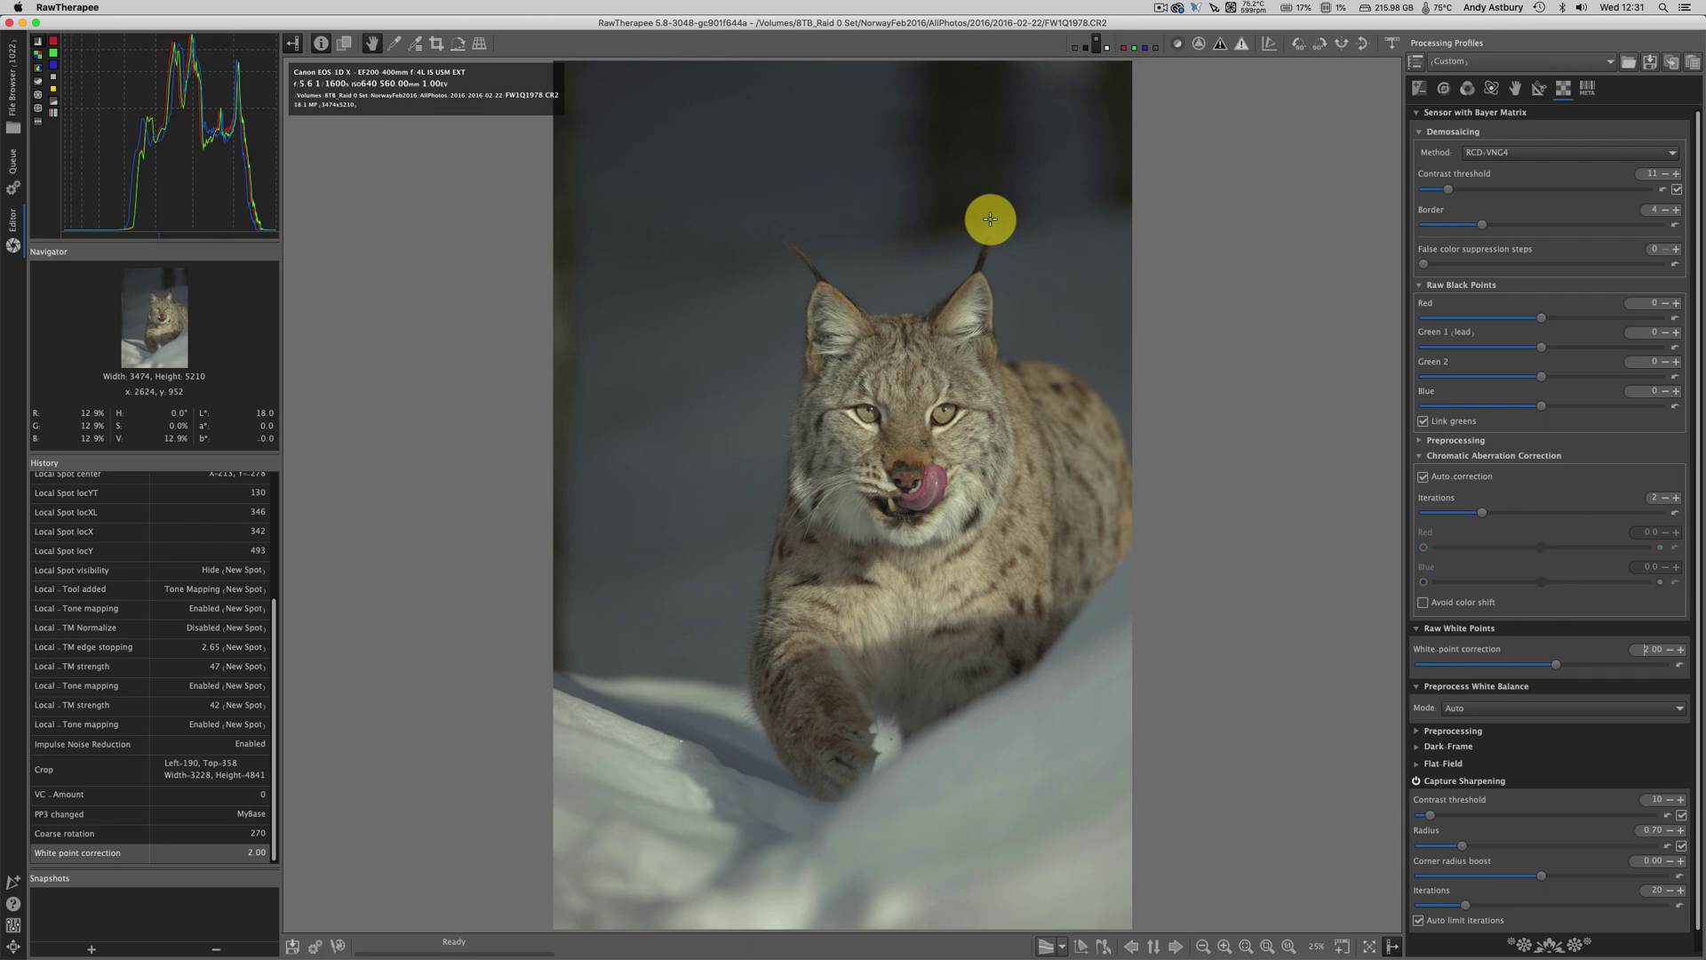
Step: Zoom into the lynx's ear tips to check highlights, then zoom back out
{"action": "scroll", "coordinate": [969, 162], "scroll_direction": "up", "scroll_amount": 4}
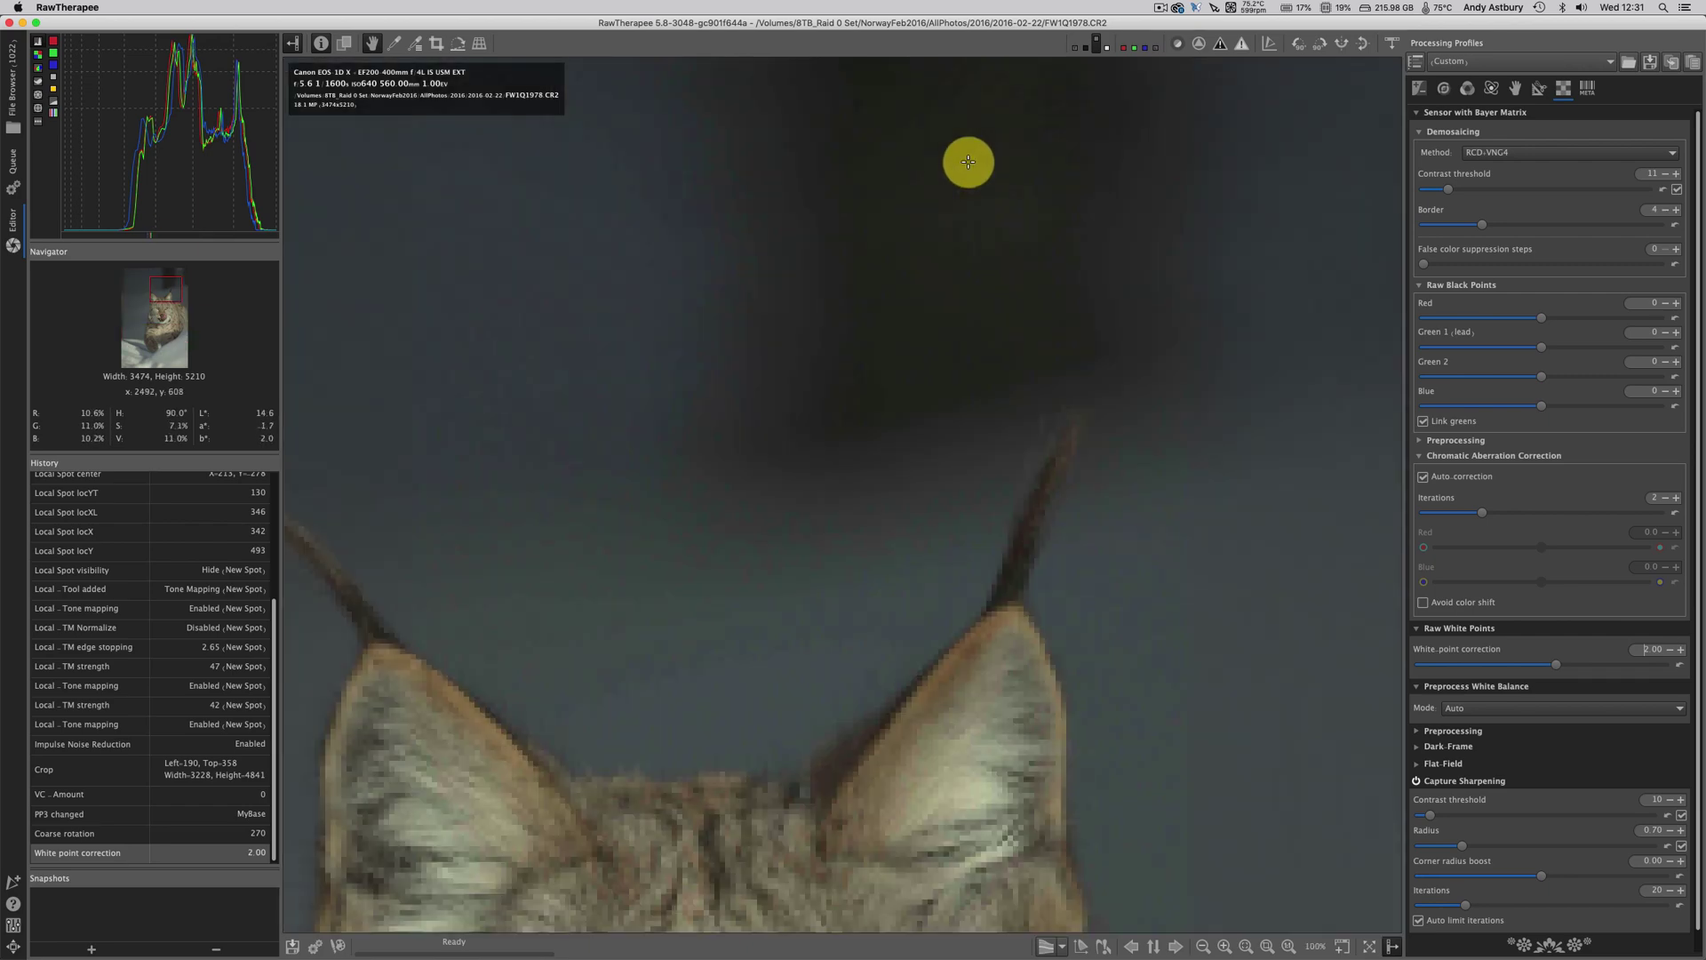
{"action": "scroll", "coordinate": [969, 162], "scroll_direction": "up", "scroll_amount": 1}
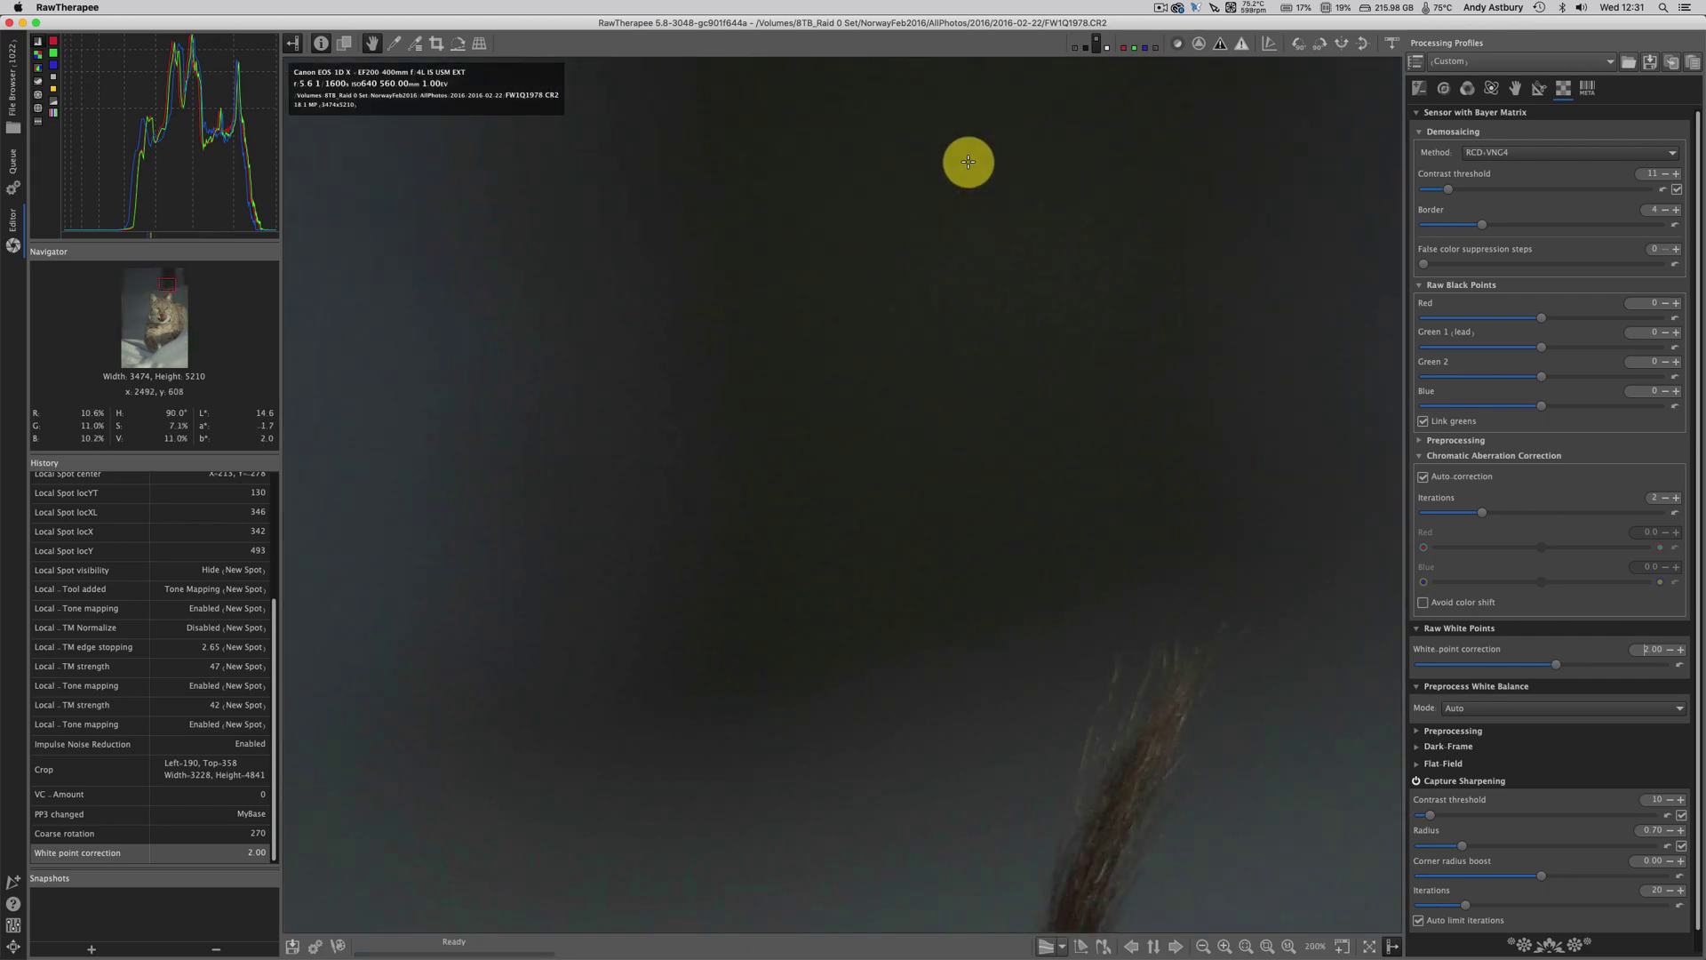
{"action": "scroll", "coordinate": [969, 162], "scroll_direction": "down", "scroll_amount": 5}
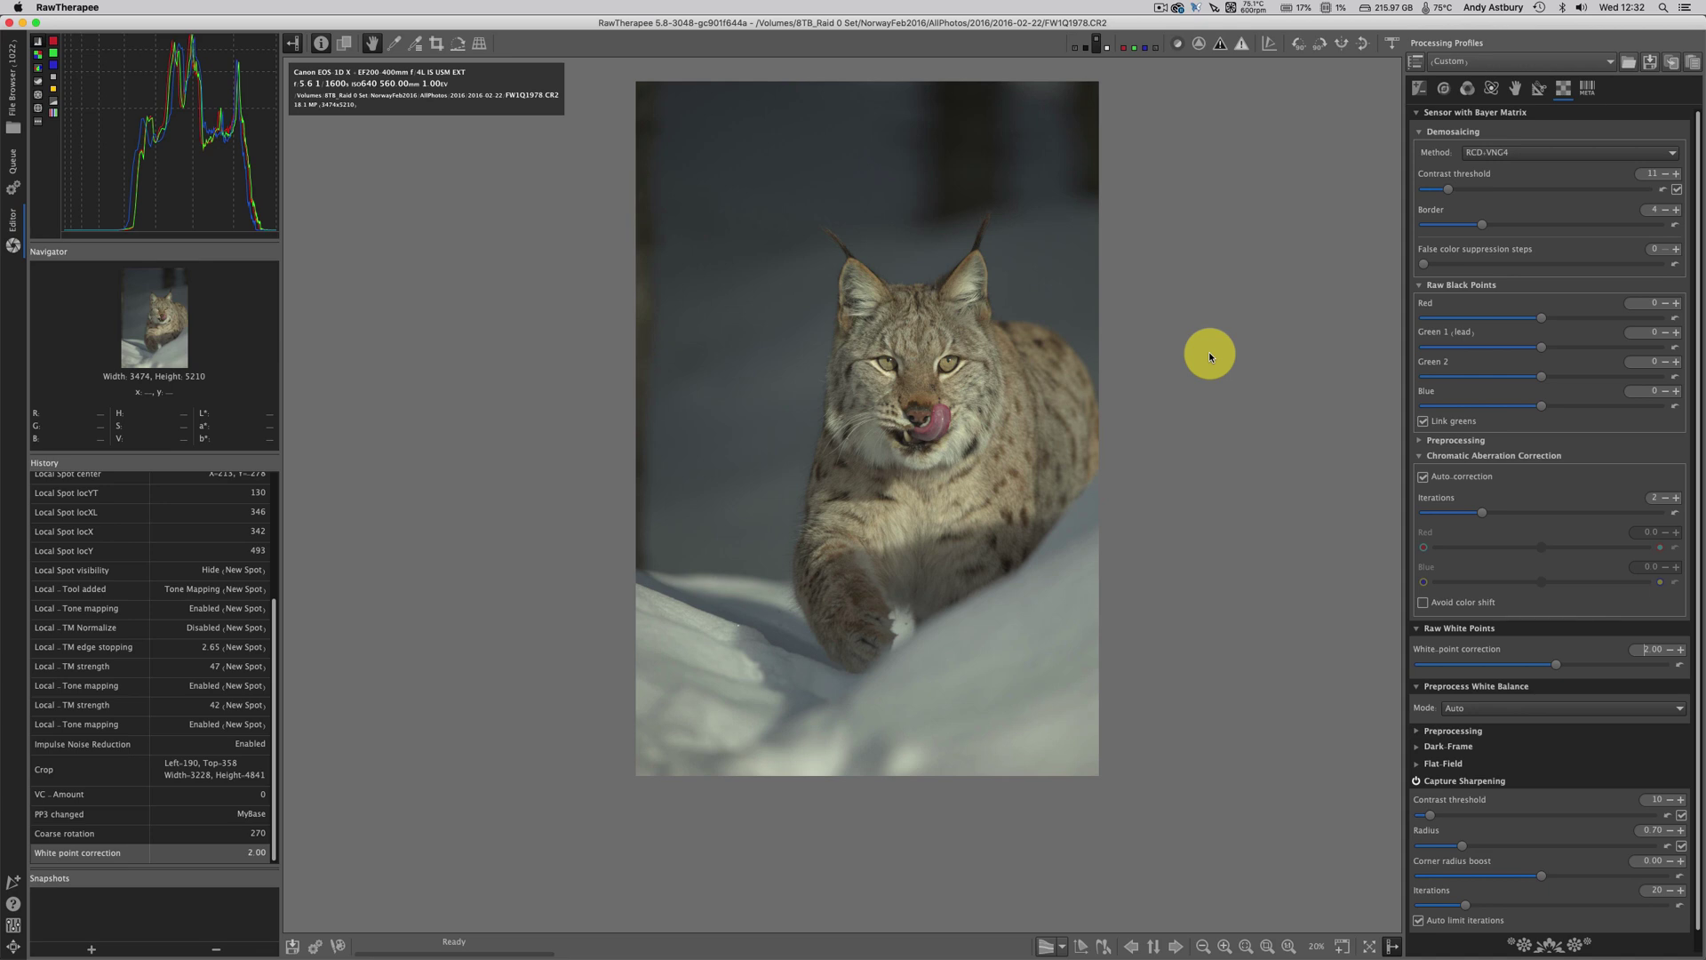
Step: Sample the grey background beside the lynx for a Custom white balance of 6361 K, tint 0.931
{"action": "left_click", "coordinate": [1470, 91]}
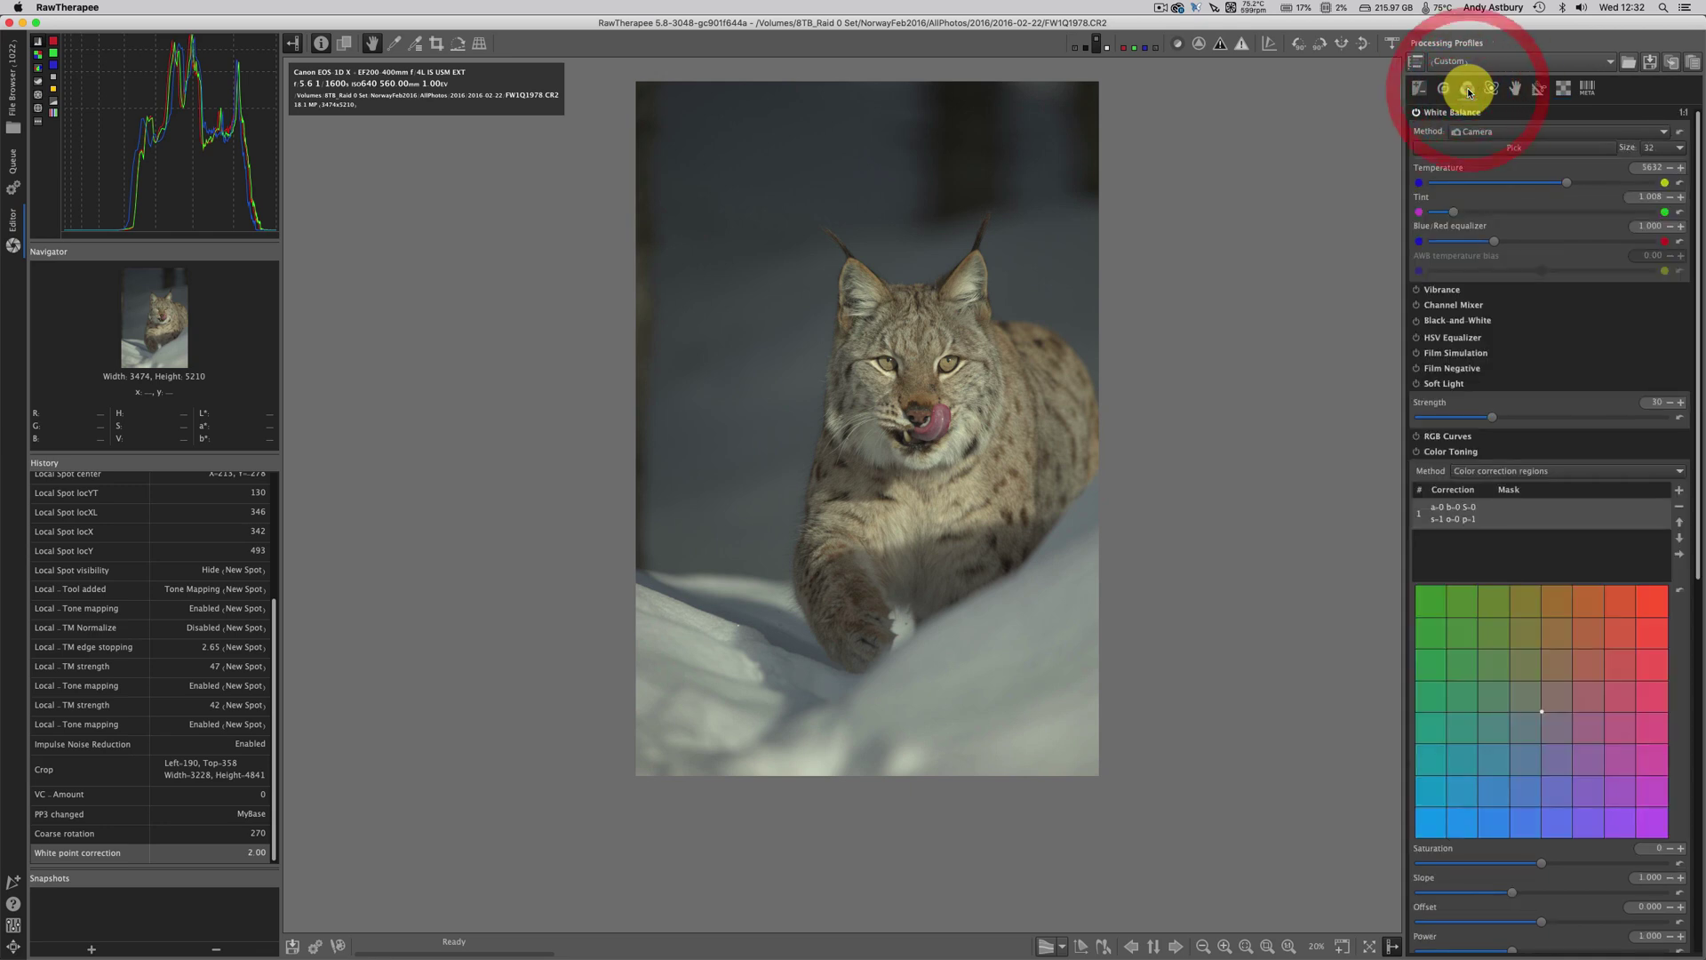
{"action": "left_click", "coordinate": [1454, 147]}
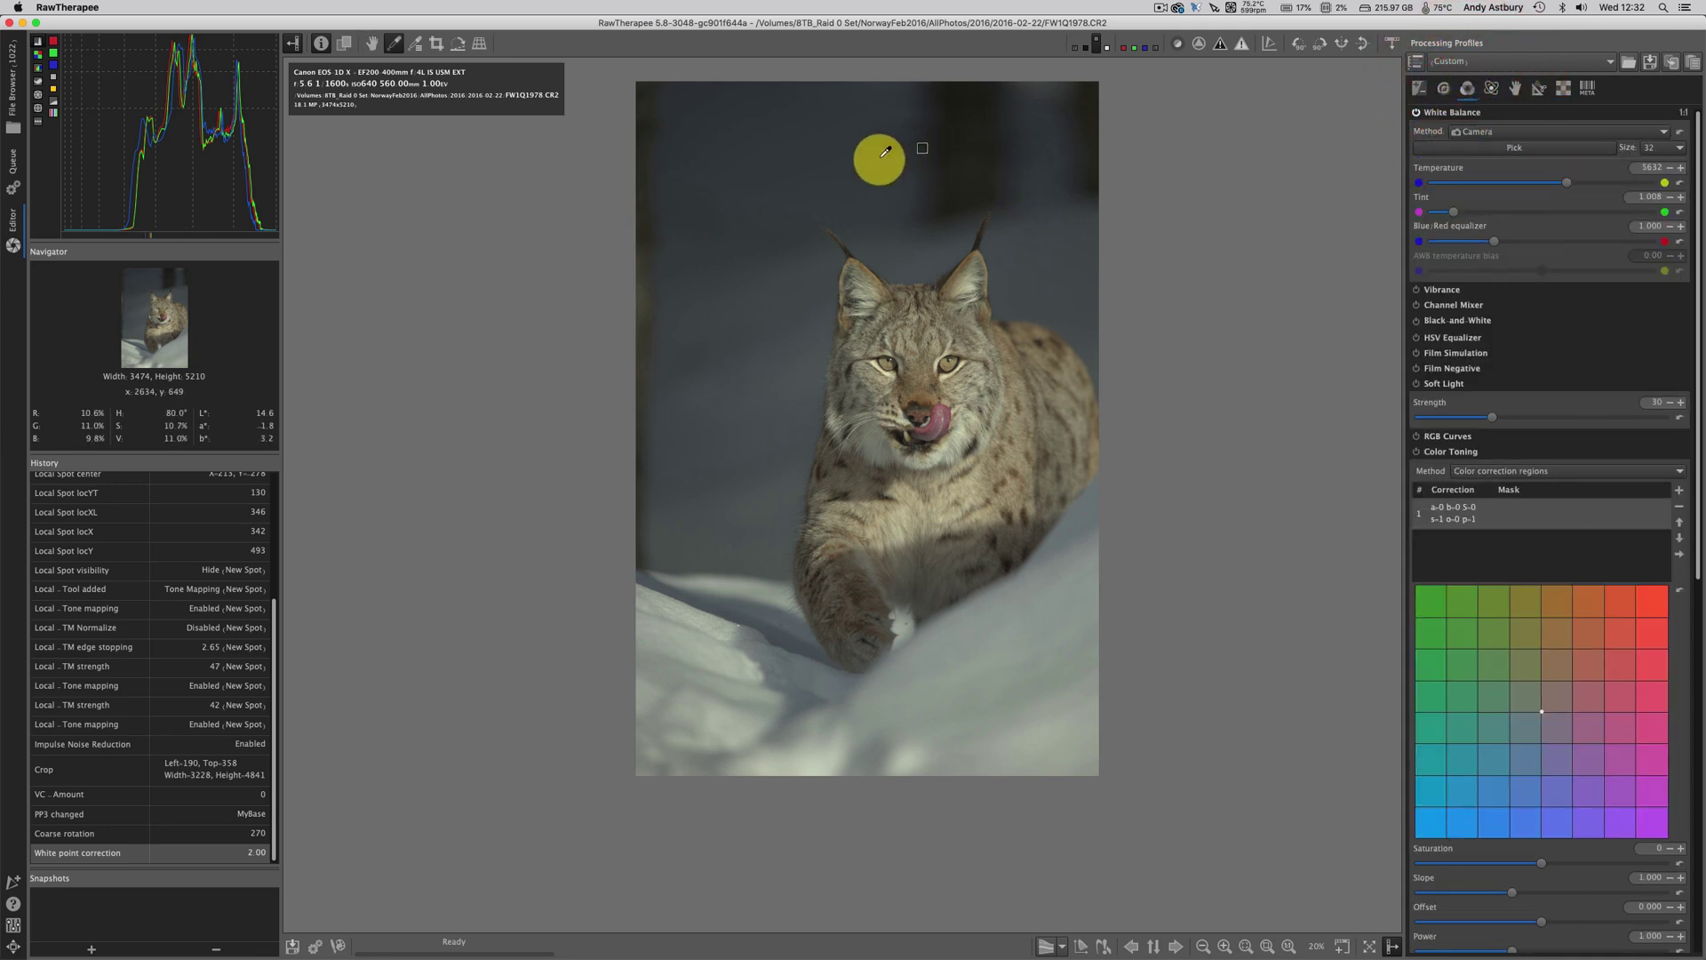
{"action": "left_click", "coordinate": [1647, 148]}
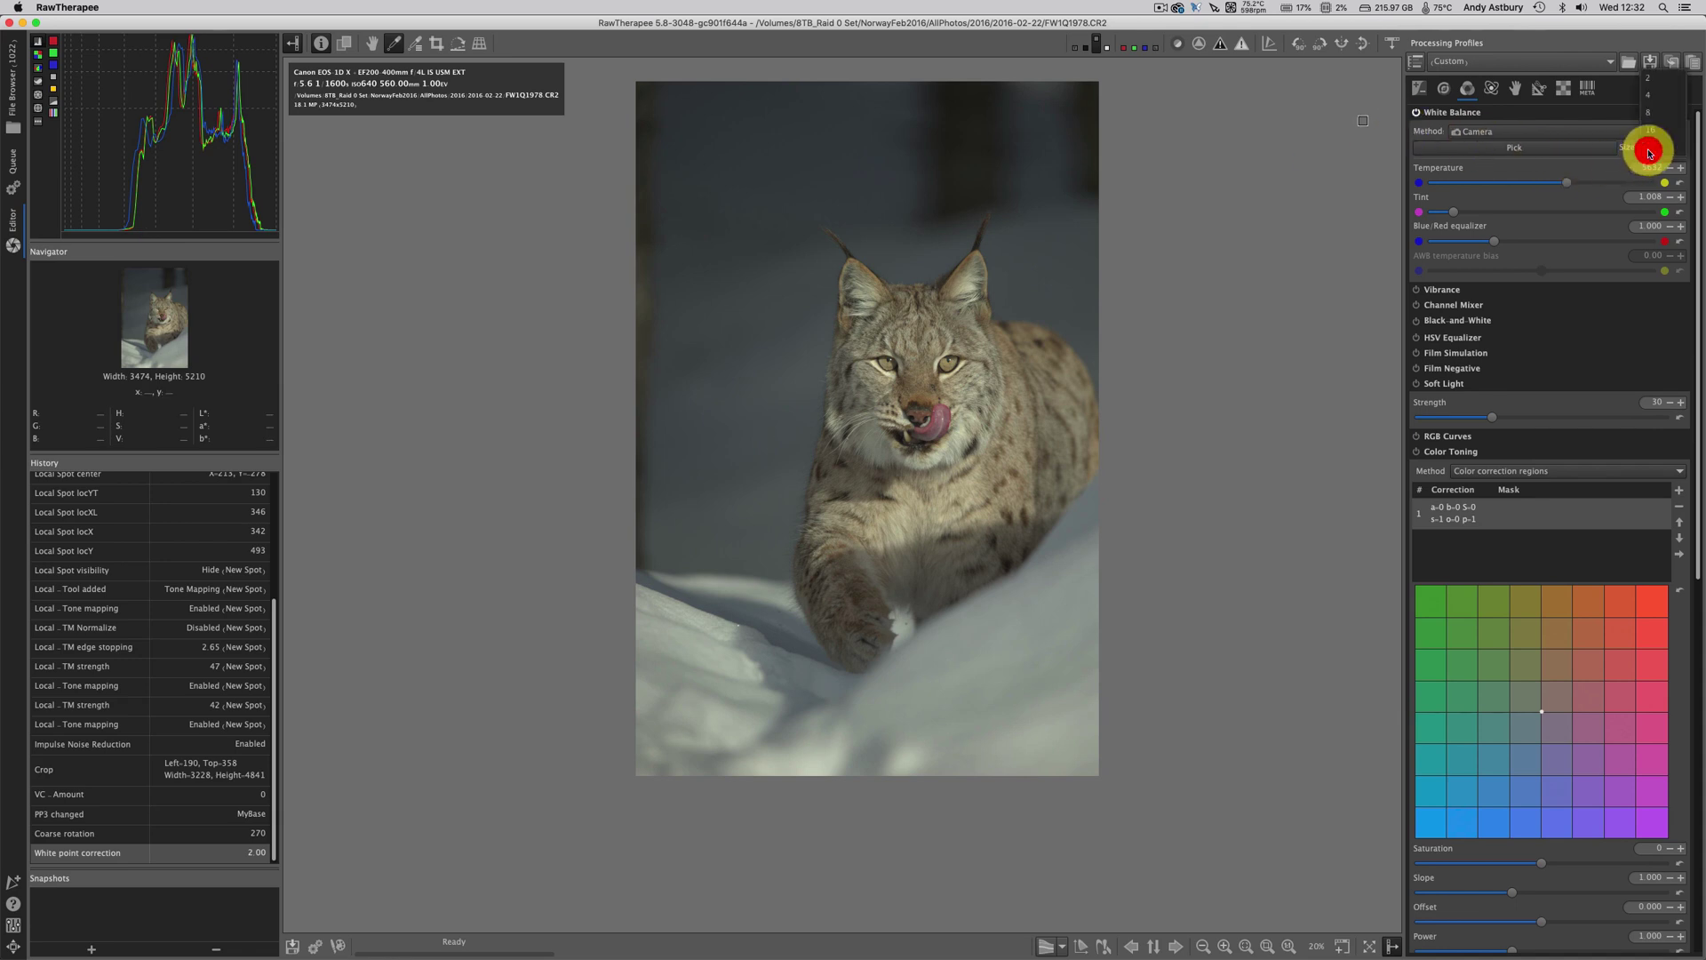
{"action": "left_click", "coordinate": [1648, 148]}
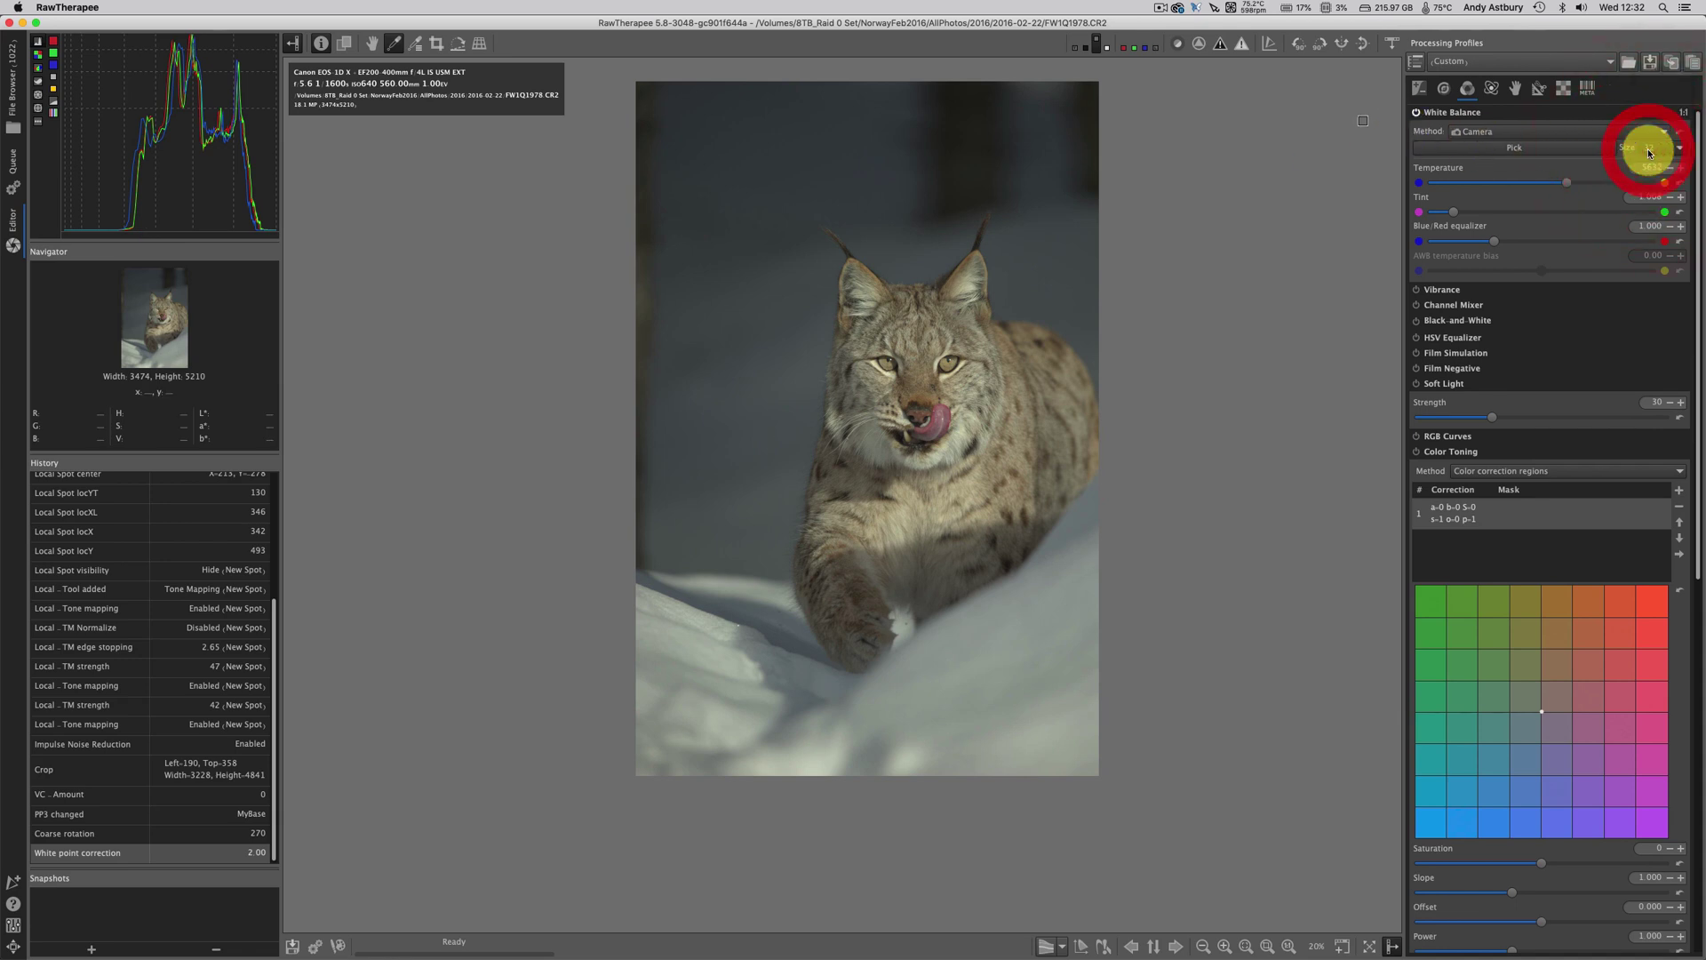
{"action": "left_click", "coordinate": [819, 148]}
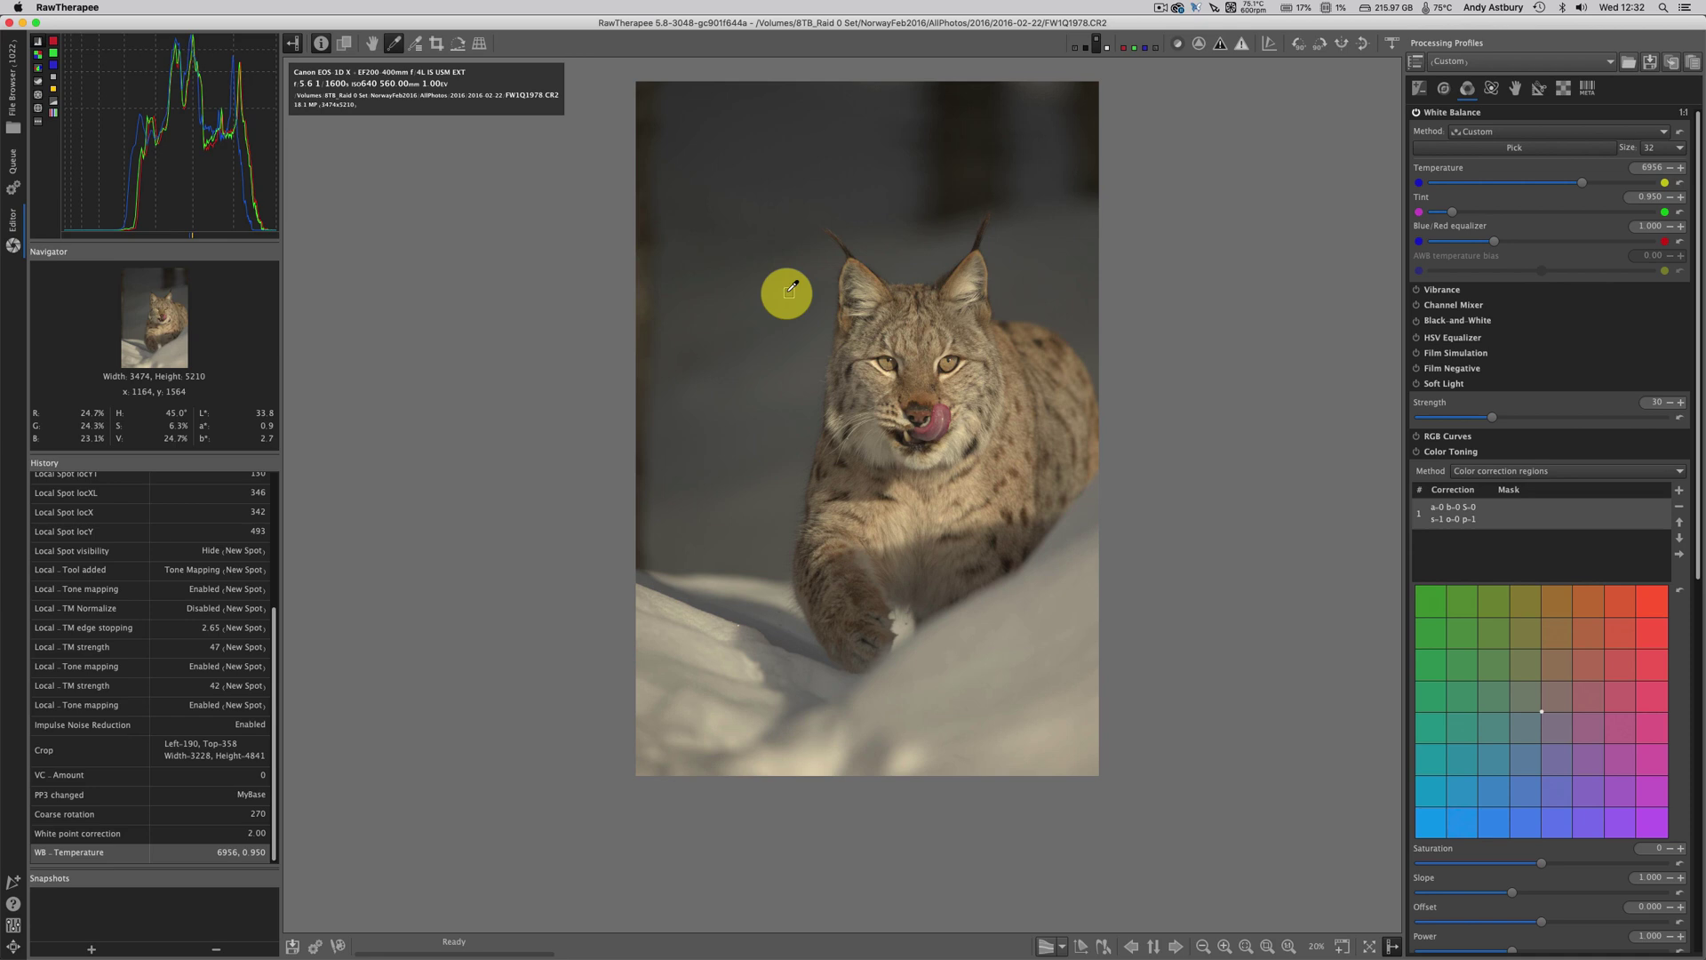
{"action": "left_click", "coordinate": [1048, 586]}
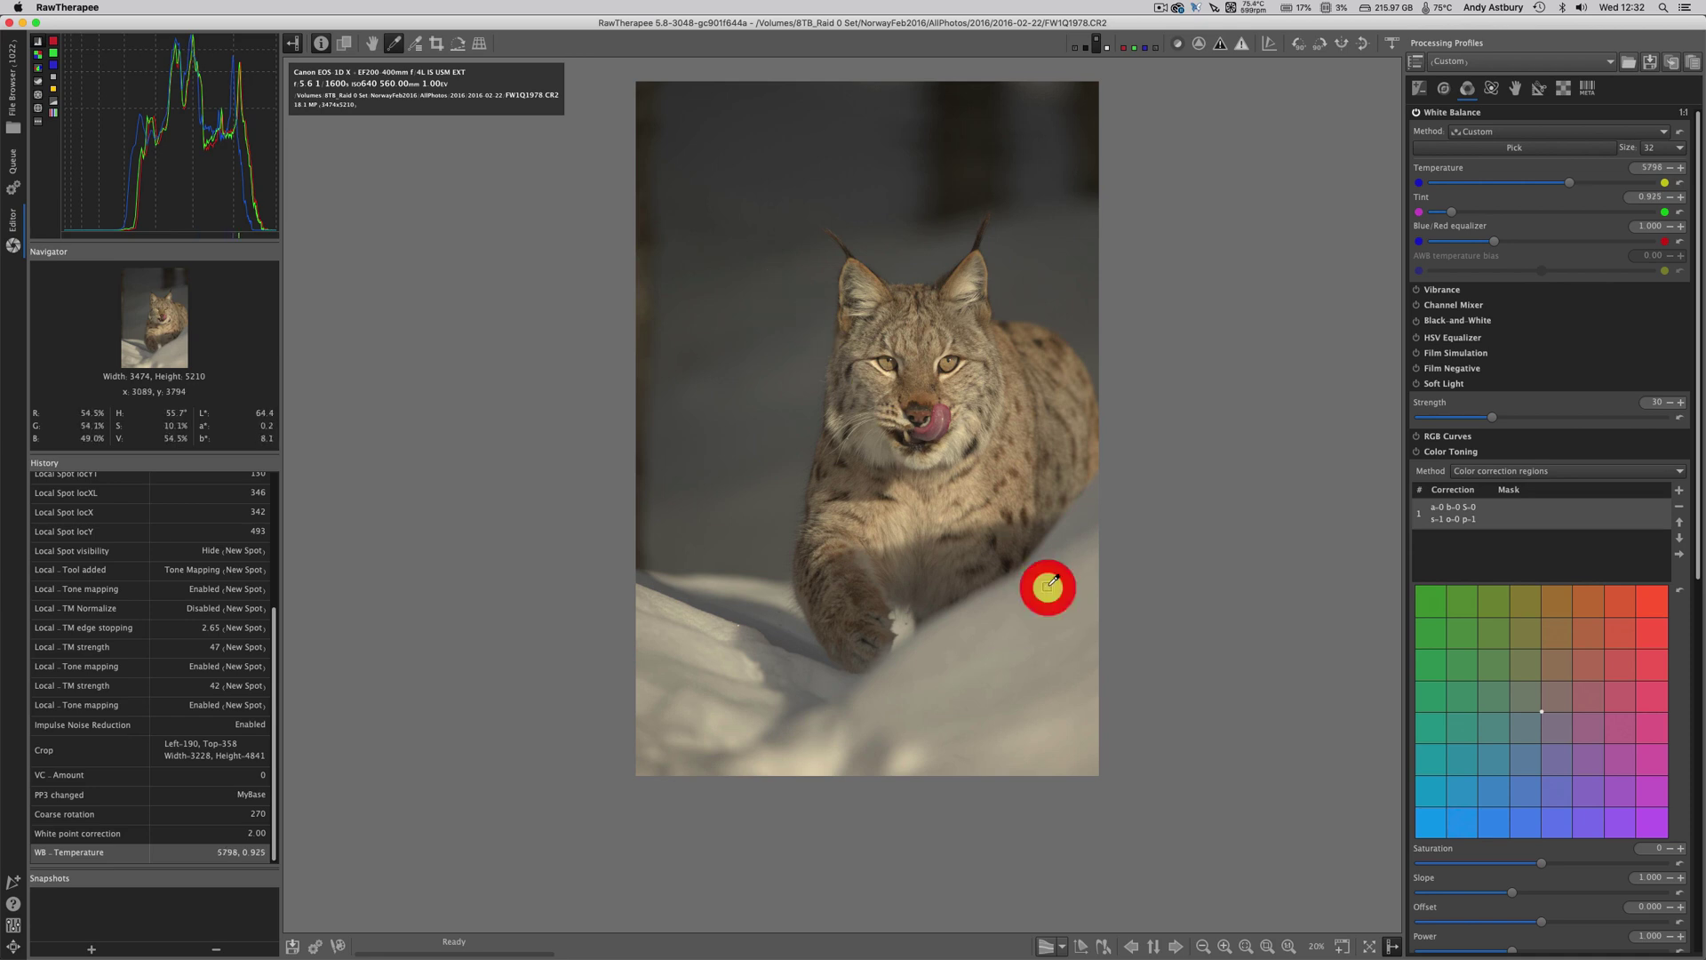
{"action": "left_click", "coordinate": [784, 375]}
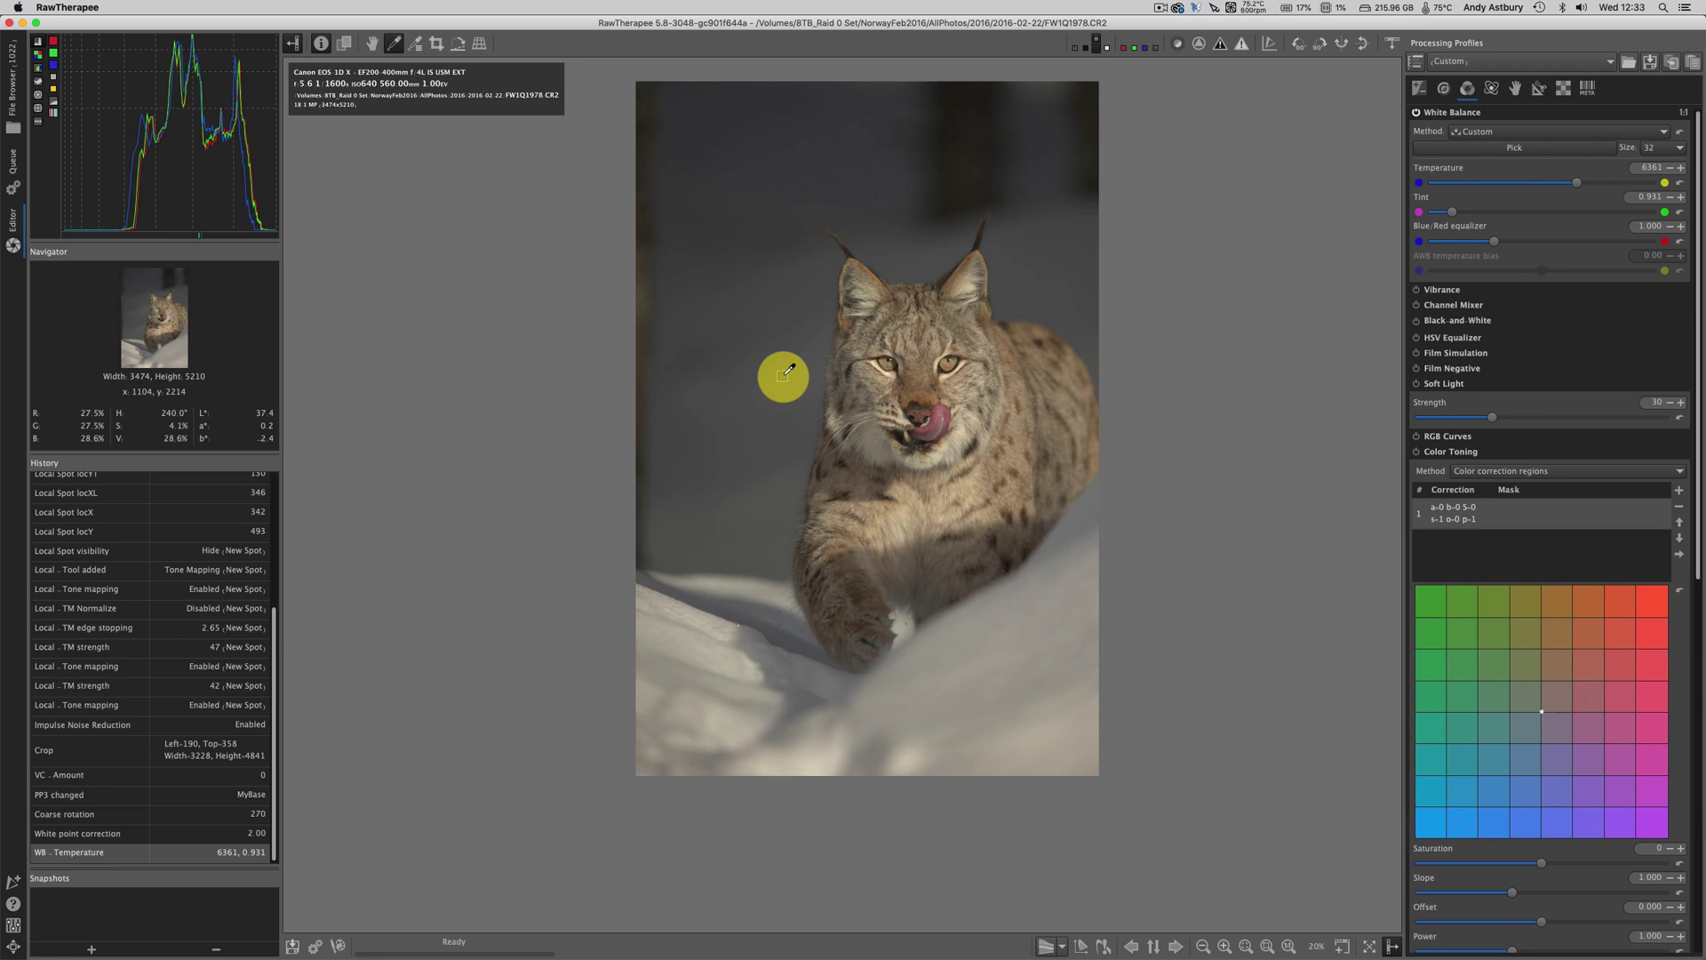
{"action": "right_click", "coordinate": [783, 376]}
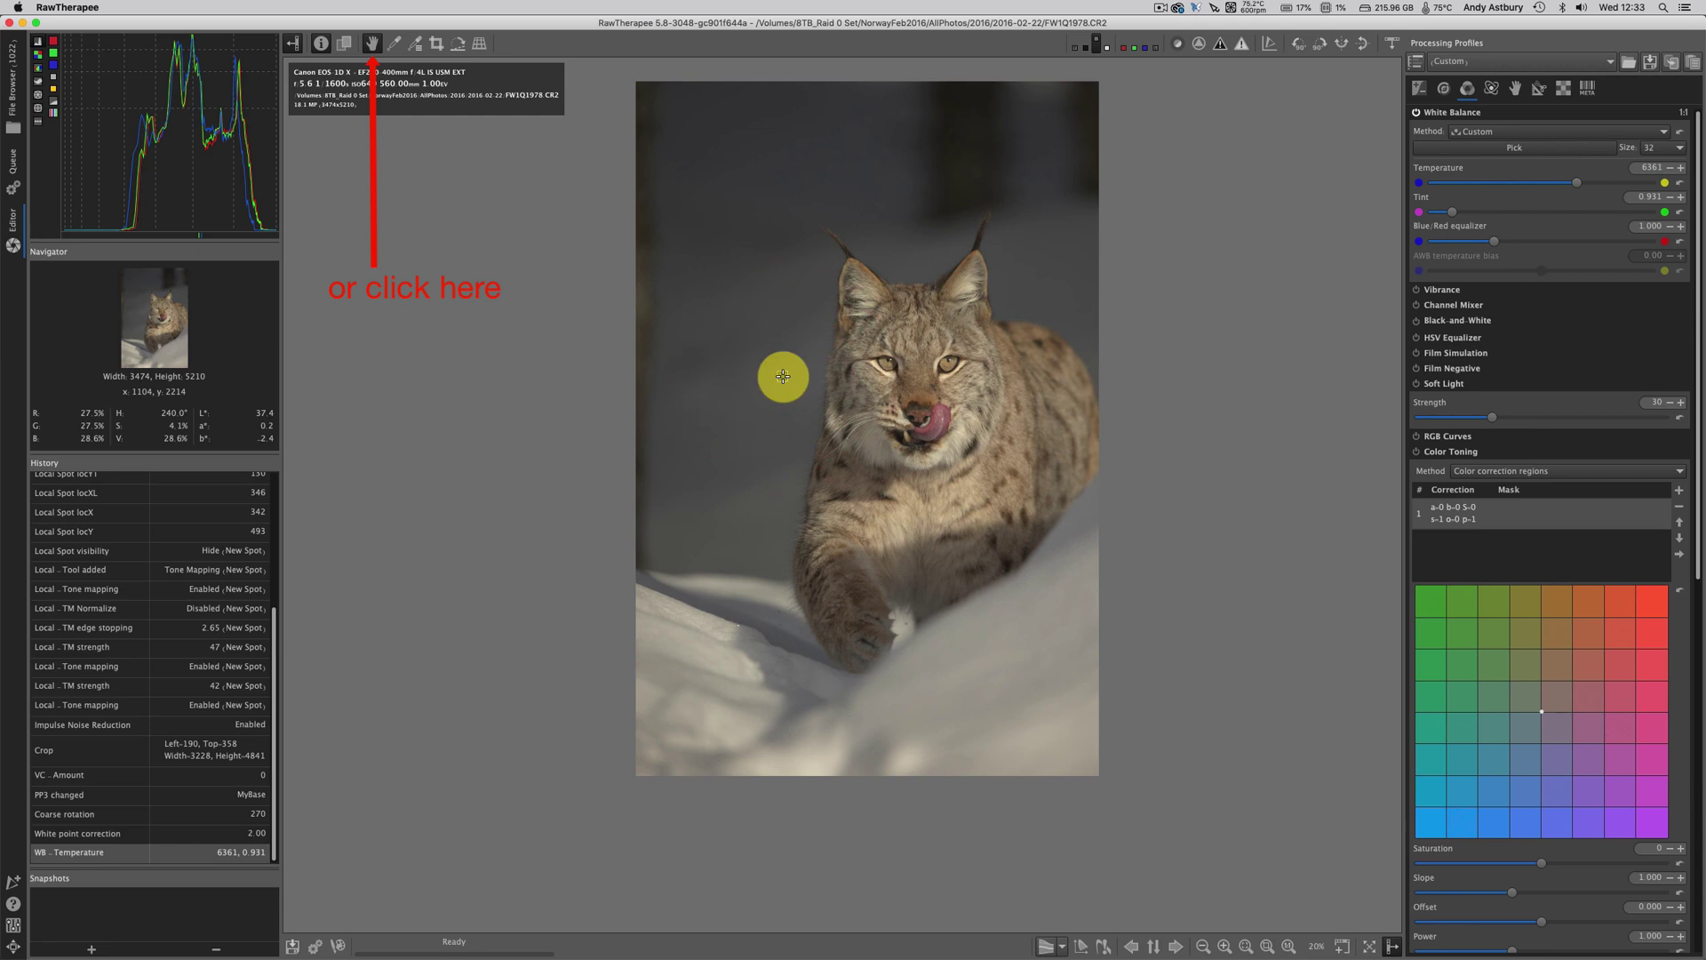
{"action": "right_click", "coordinate": [783, 375]}
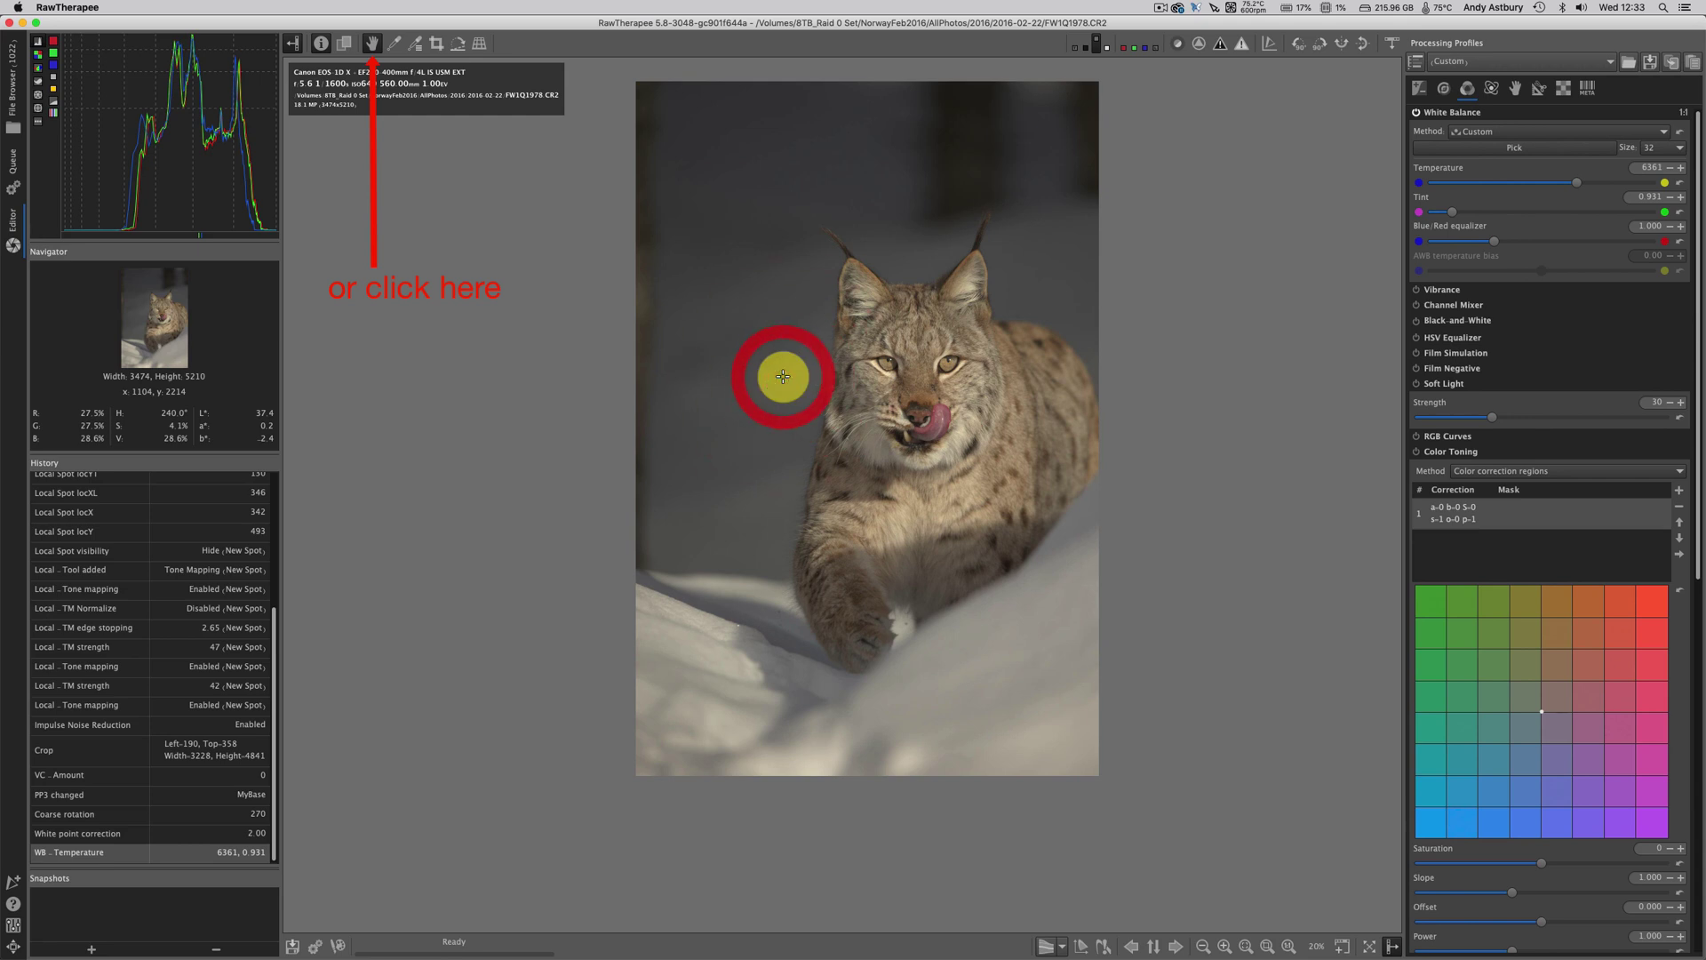
Step: Switch off the Soft Light adjustment in the Color tab
{"action": "left_click", "coordinate": [1418, 385]}
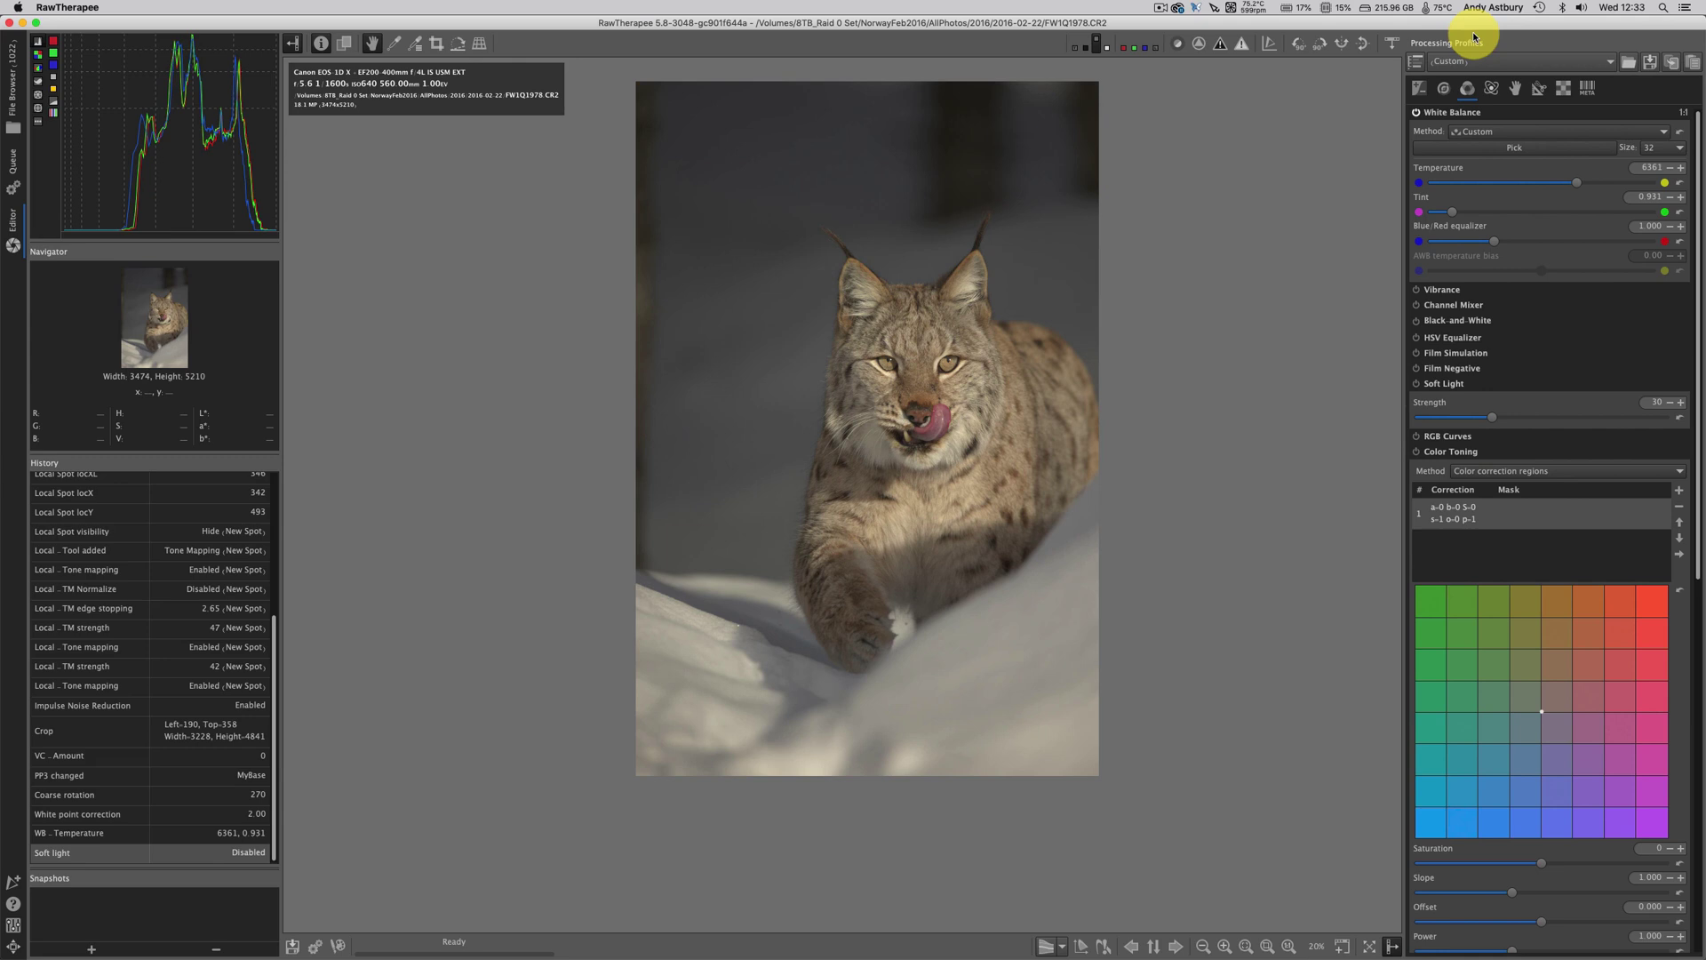
Step: Enable Local Adjustments and add an elliptical spot of size 109 centred on the lynx's face
{"action": "left_click", "coordinate": [1516, 92]}
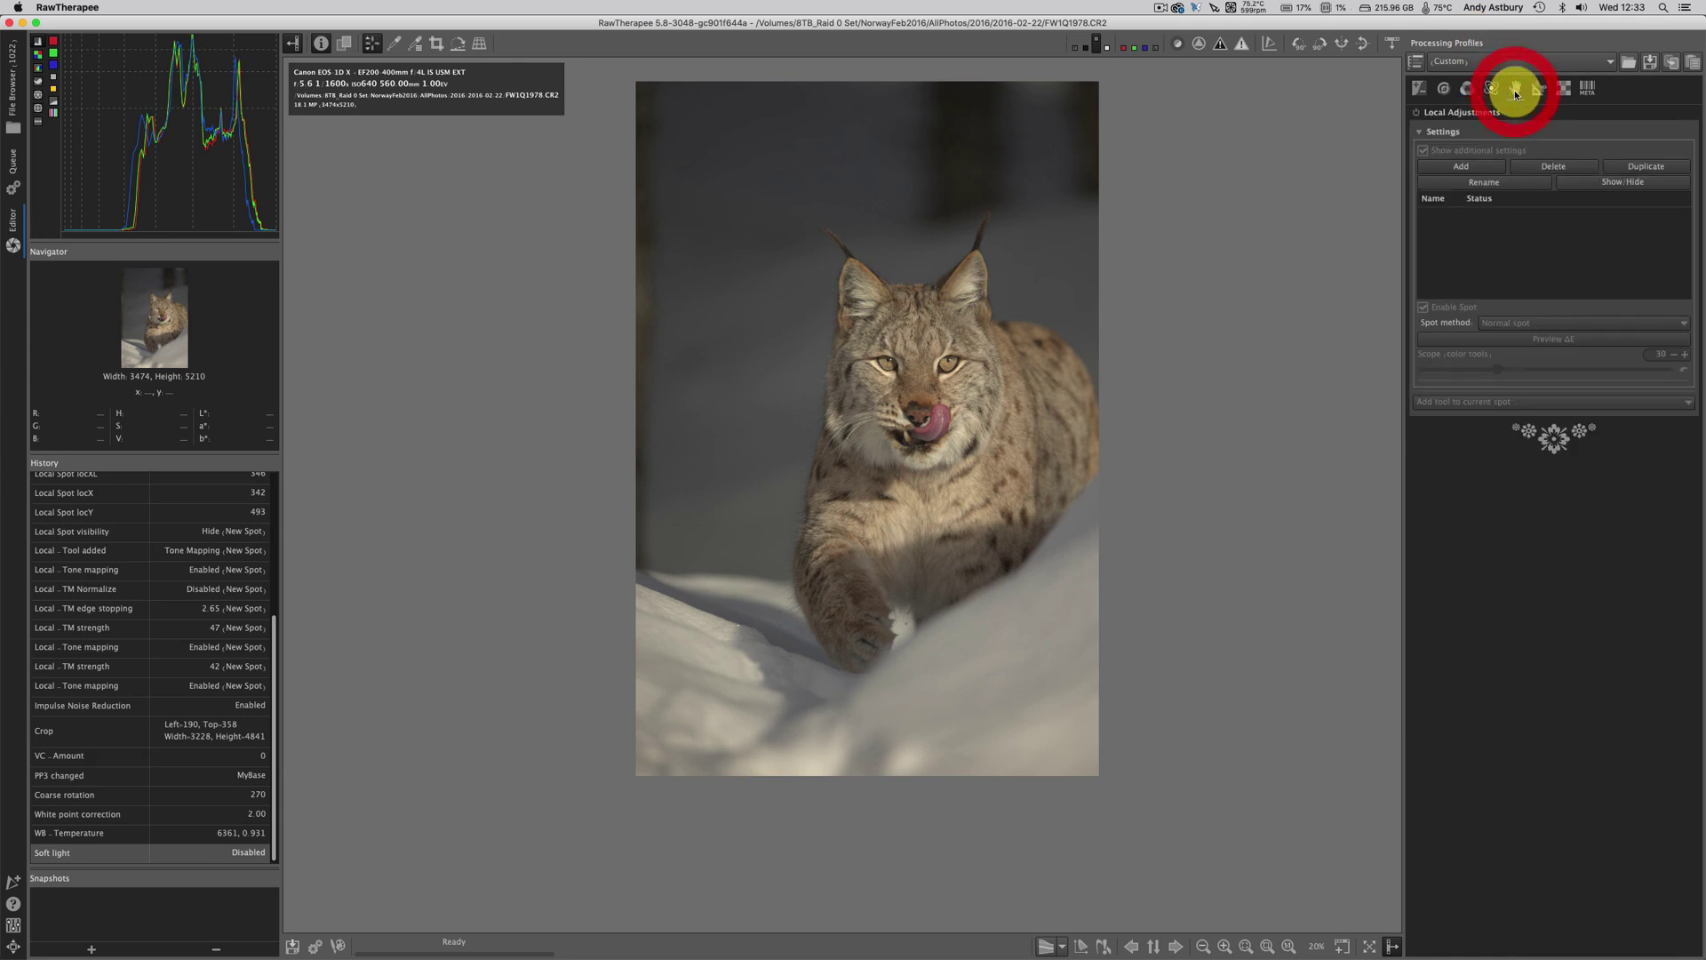
{"action": "left_click", "coordinate": [1417, 113]}
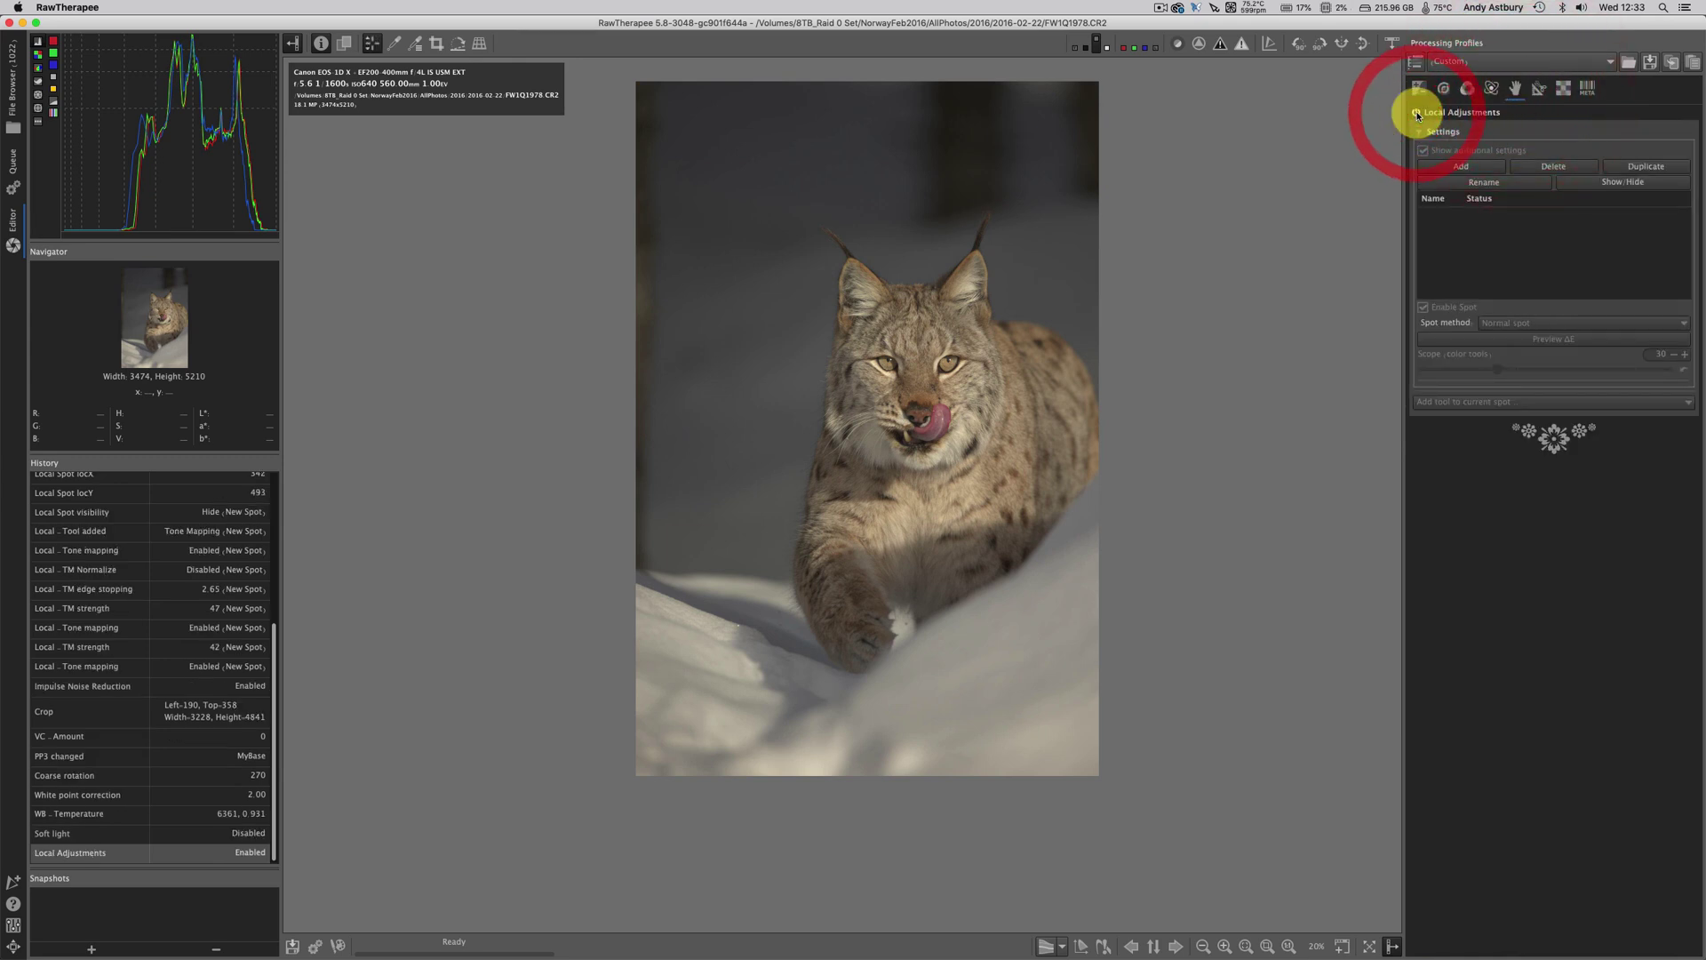
{"action": "left_click", "coordinate": [1445, 163]}
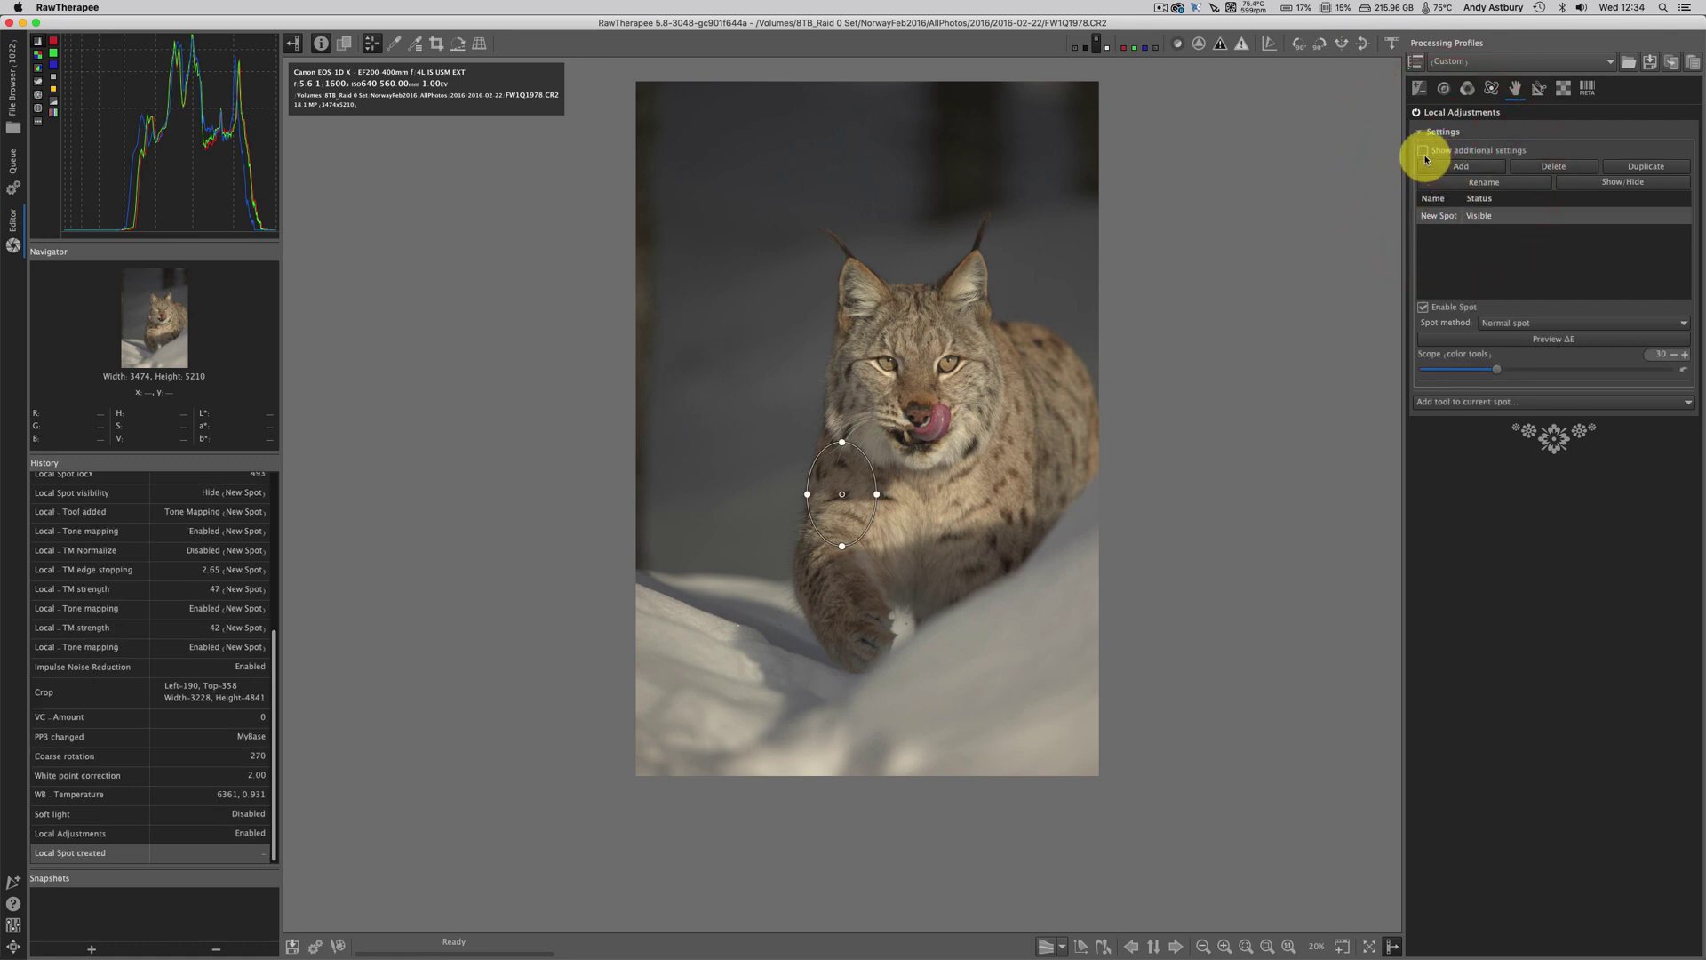
{"action": "left_click", "coordinate": [1424, 153]}
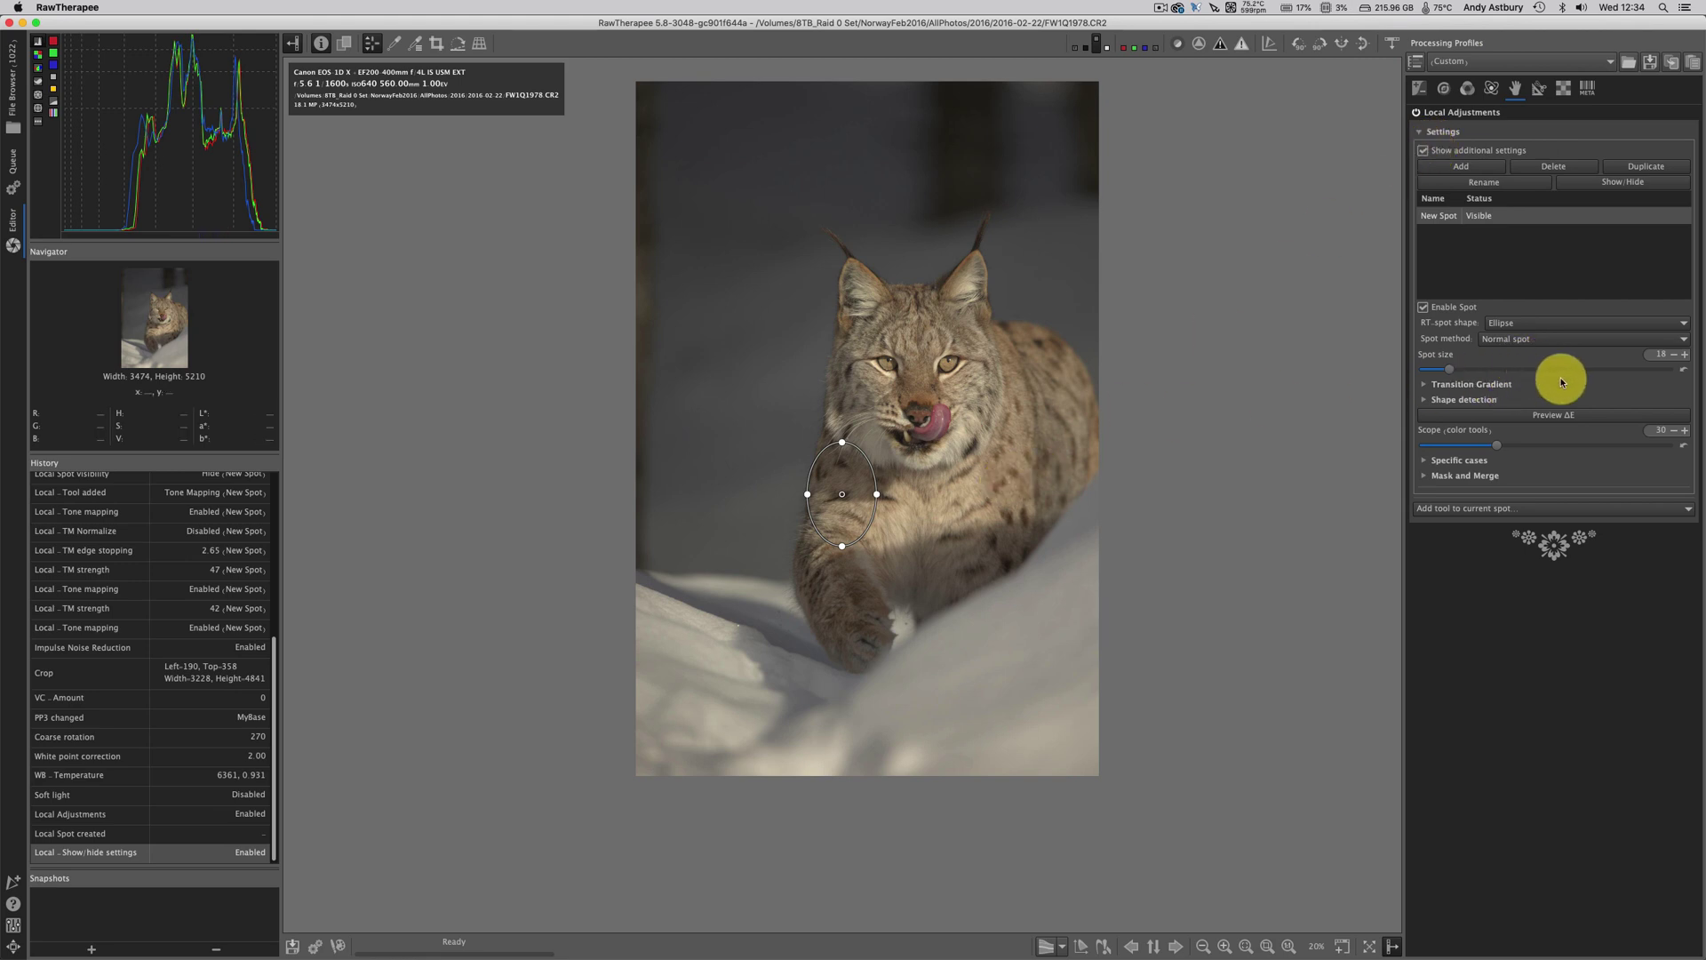
{"action": "left_click", "coordinate": [1603, 372]}
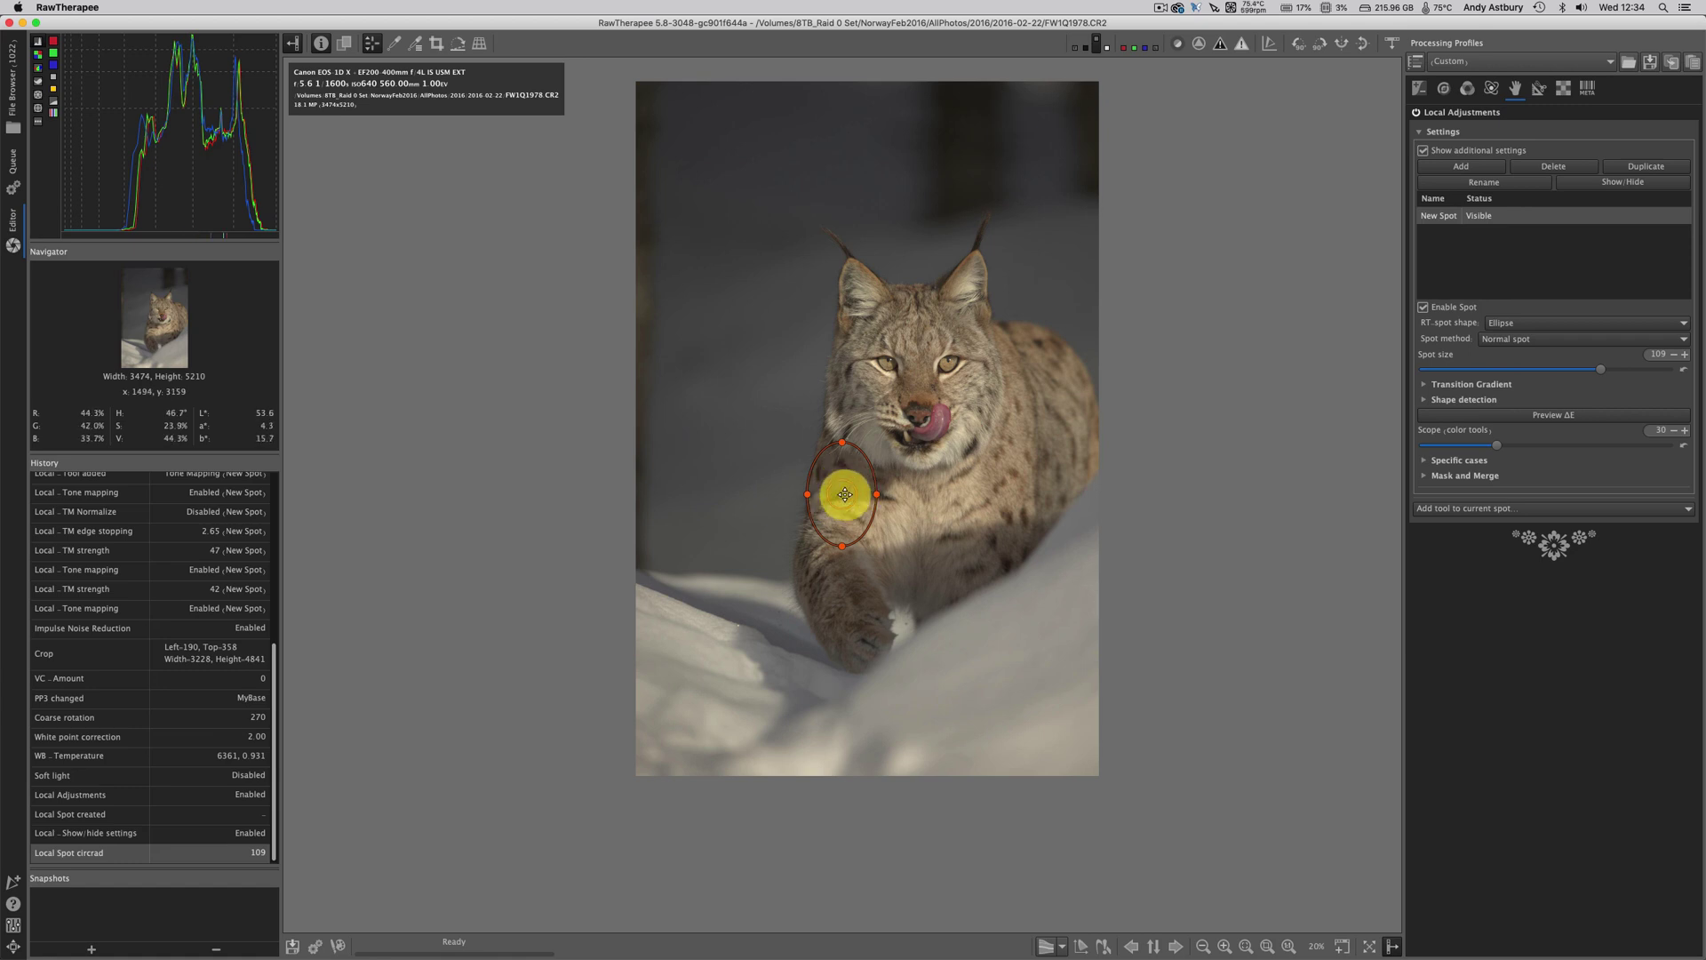
{"action": "left_click_drag", "start_coordinate": [841, 495], "coordinate": [918, 328]}
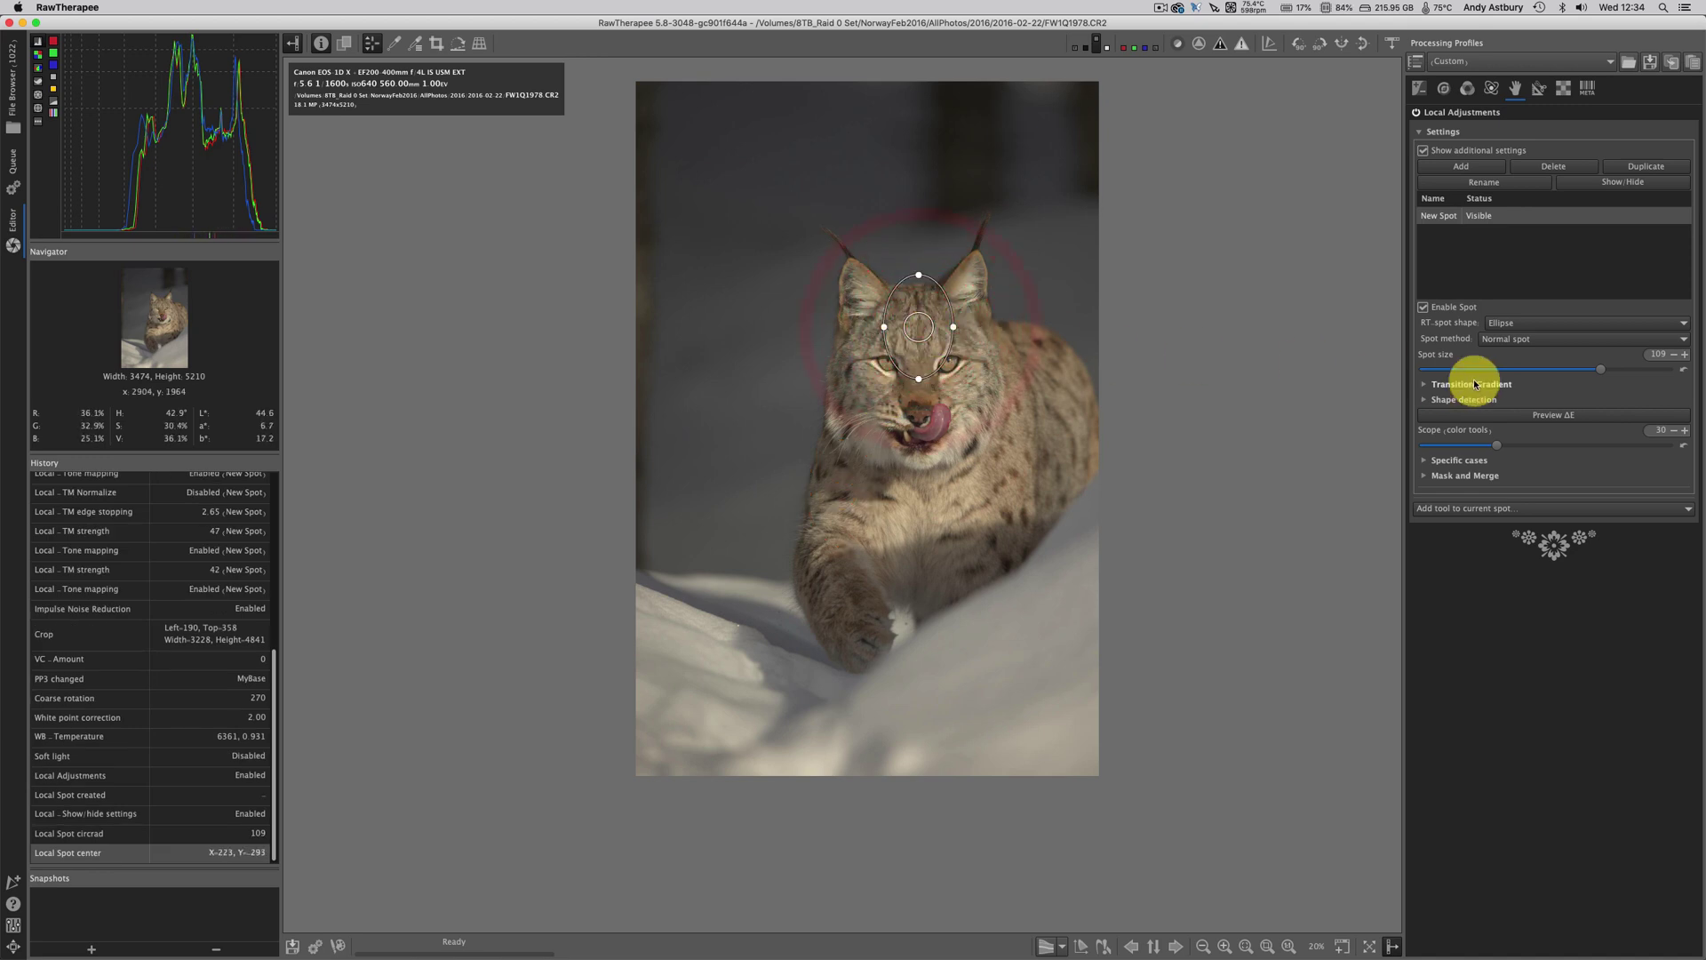
Step: Enlarge the spot to size 131, keeping the Normal spot method
{"action": "left_click", "coordinate": [1636, 368]}
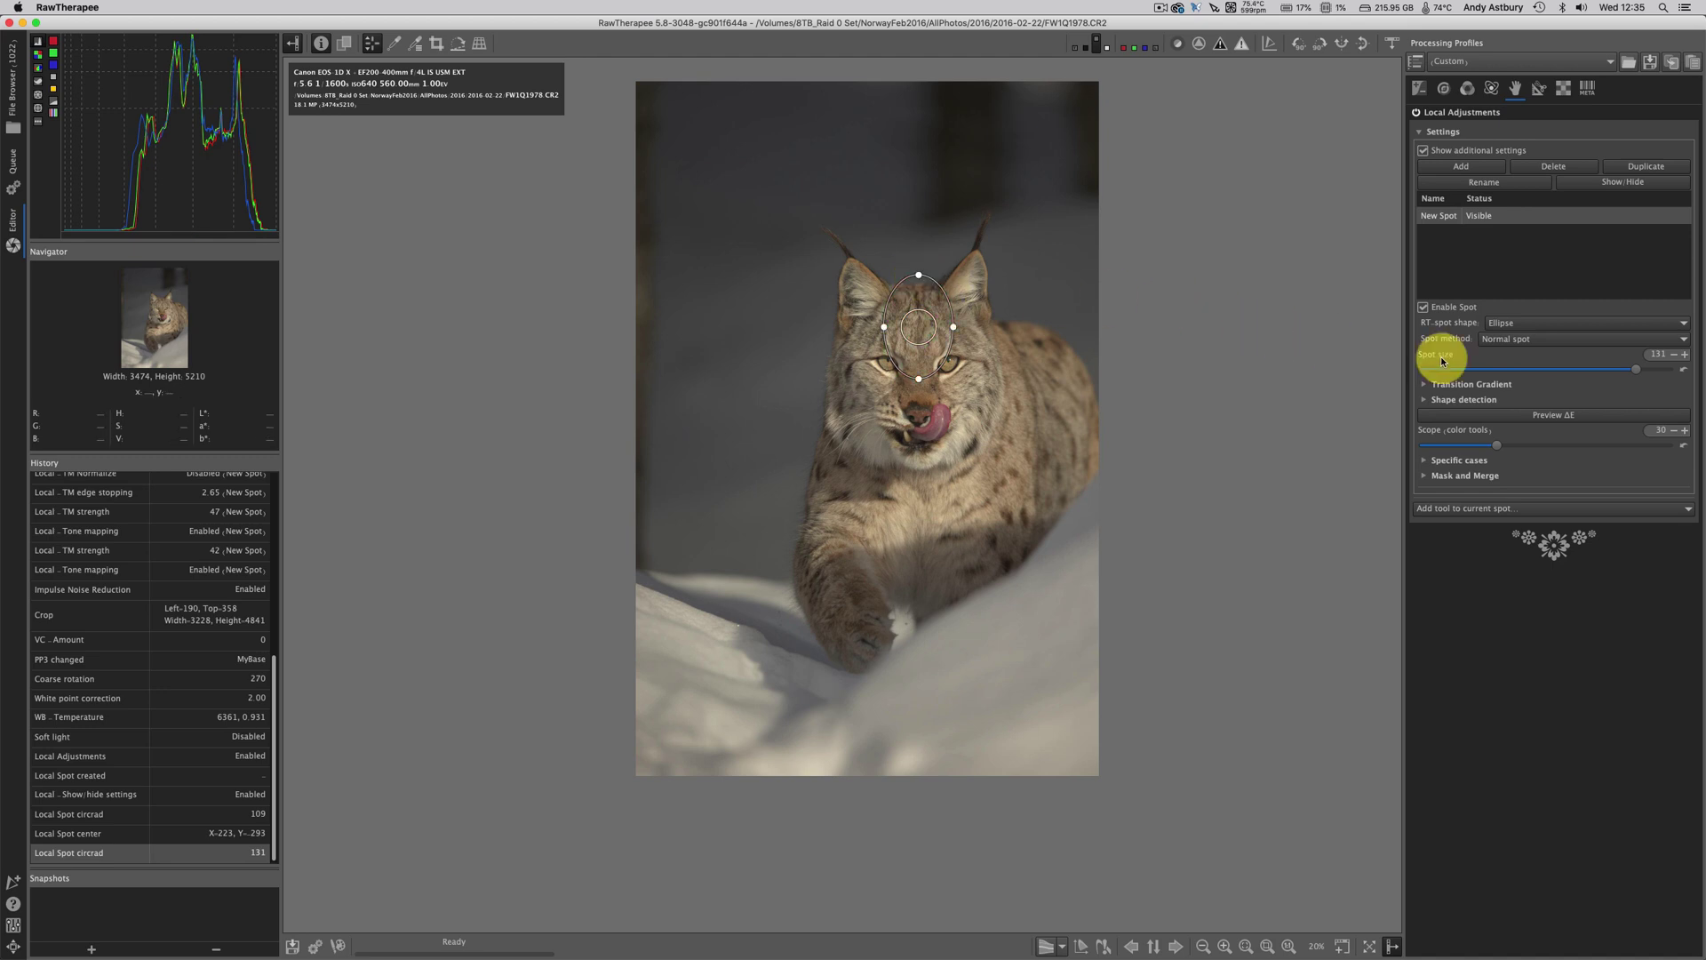
{"action": "left_click", "coordinate": [1520, 341]}
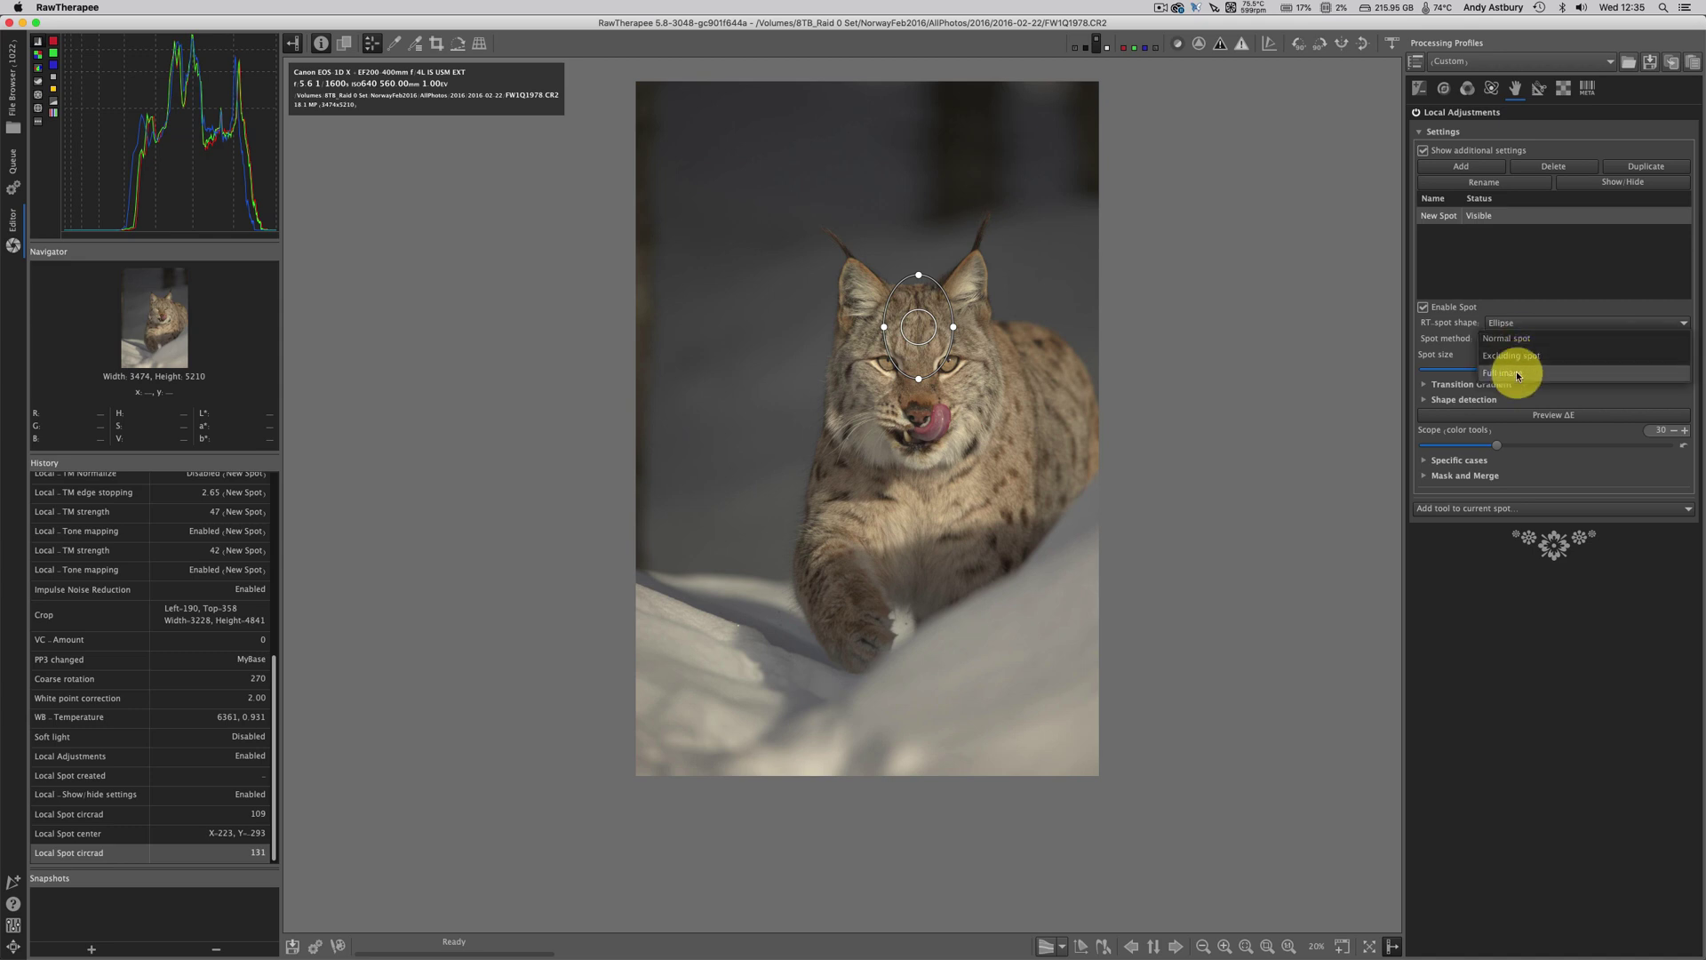
{"action": "left_click", "coordinate": [1511, 337]}
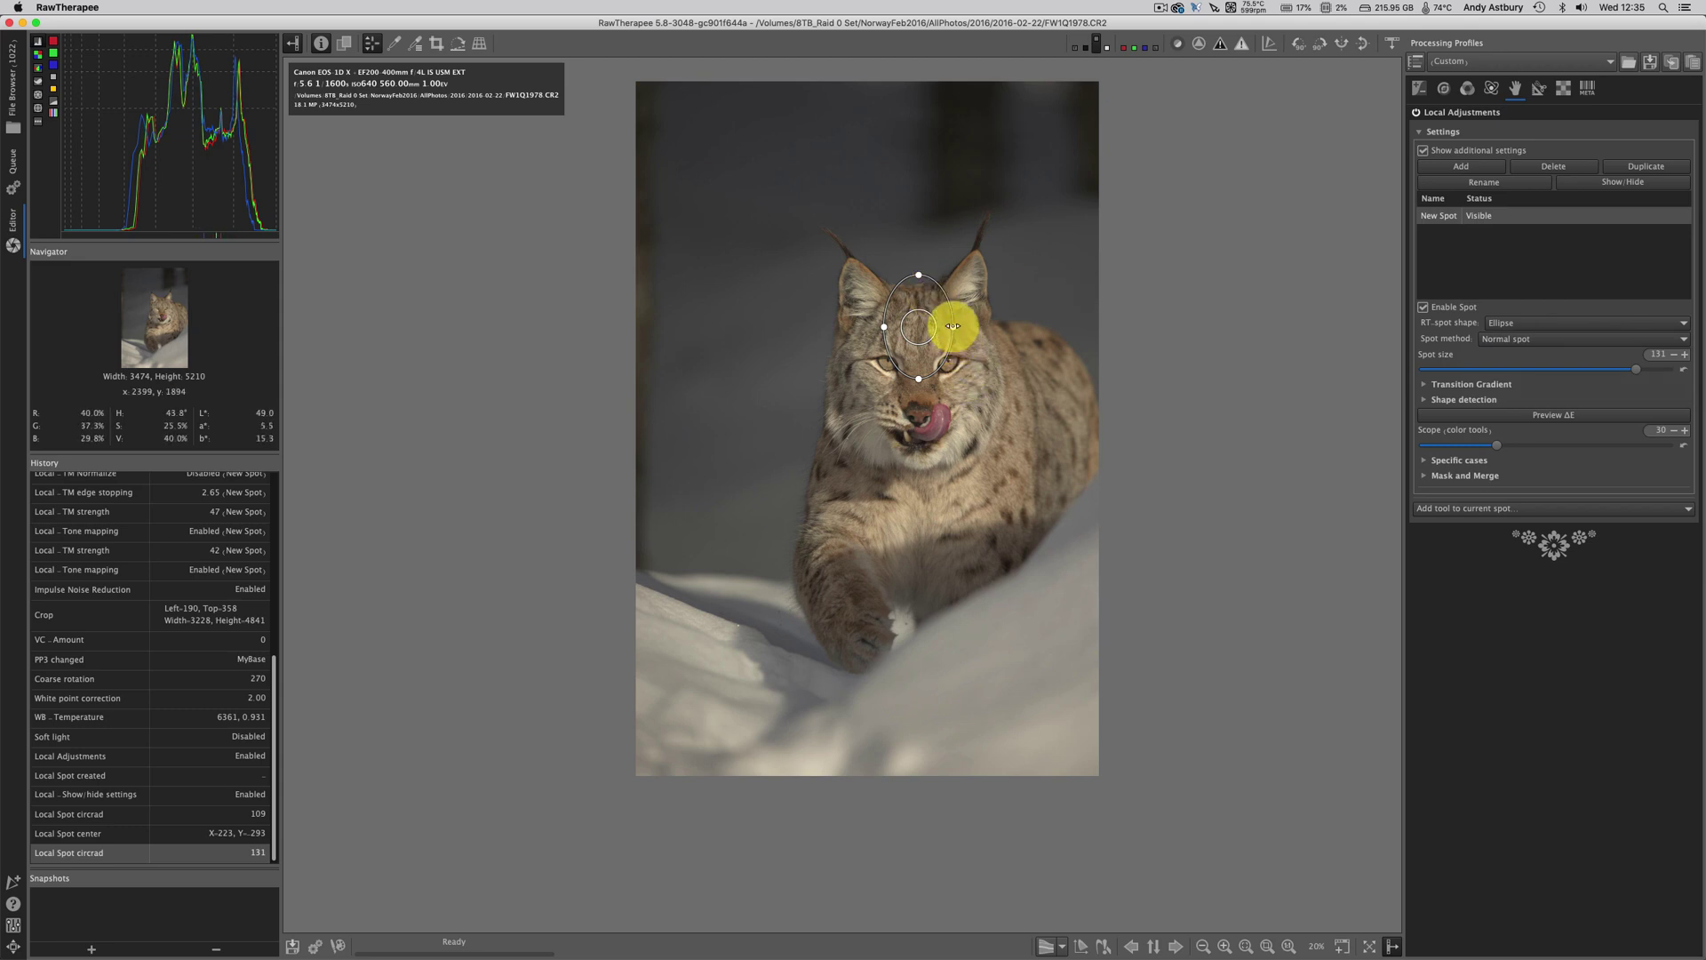
Step: Stretch the ellipse to span the face, from the forehead down past the chin
{"action": "left_click_drag", "start_coordinate": [953, 327], "coordinate": [996, 330]}
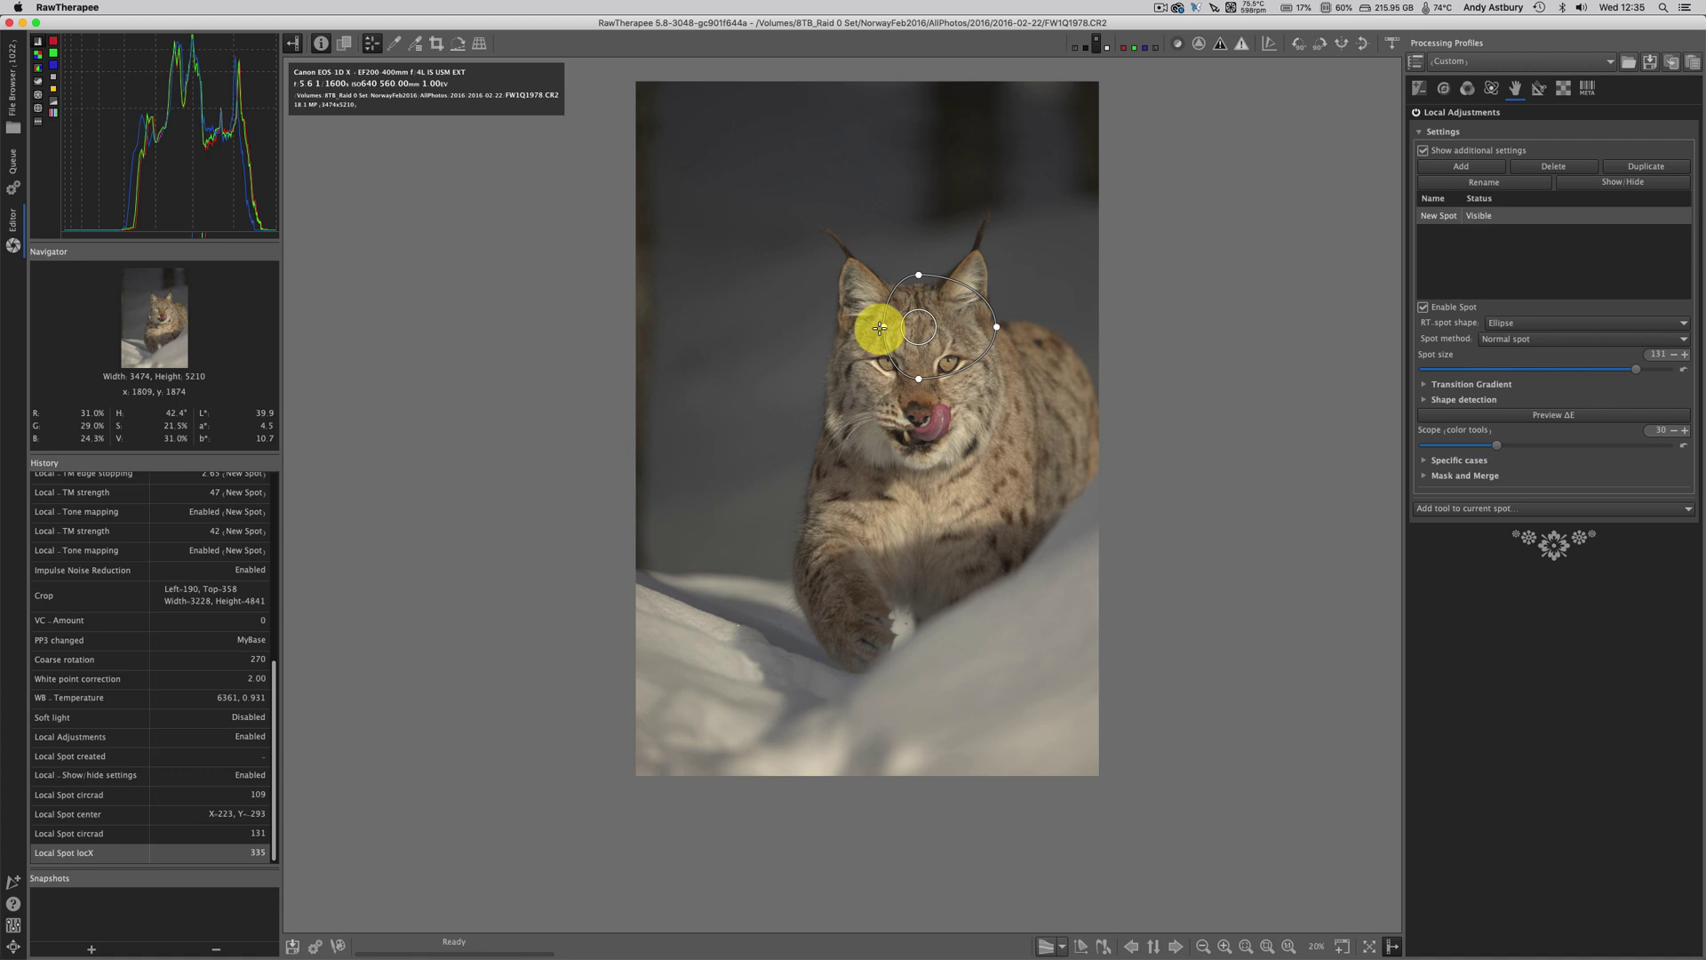
{"action": "left_click_drag", "start_coordinate": [876, 323], "coordinate": [841, 326]}
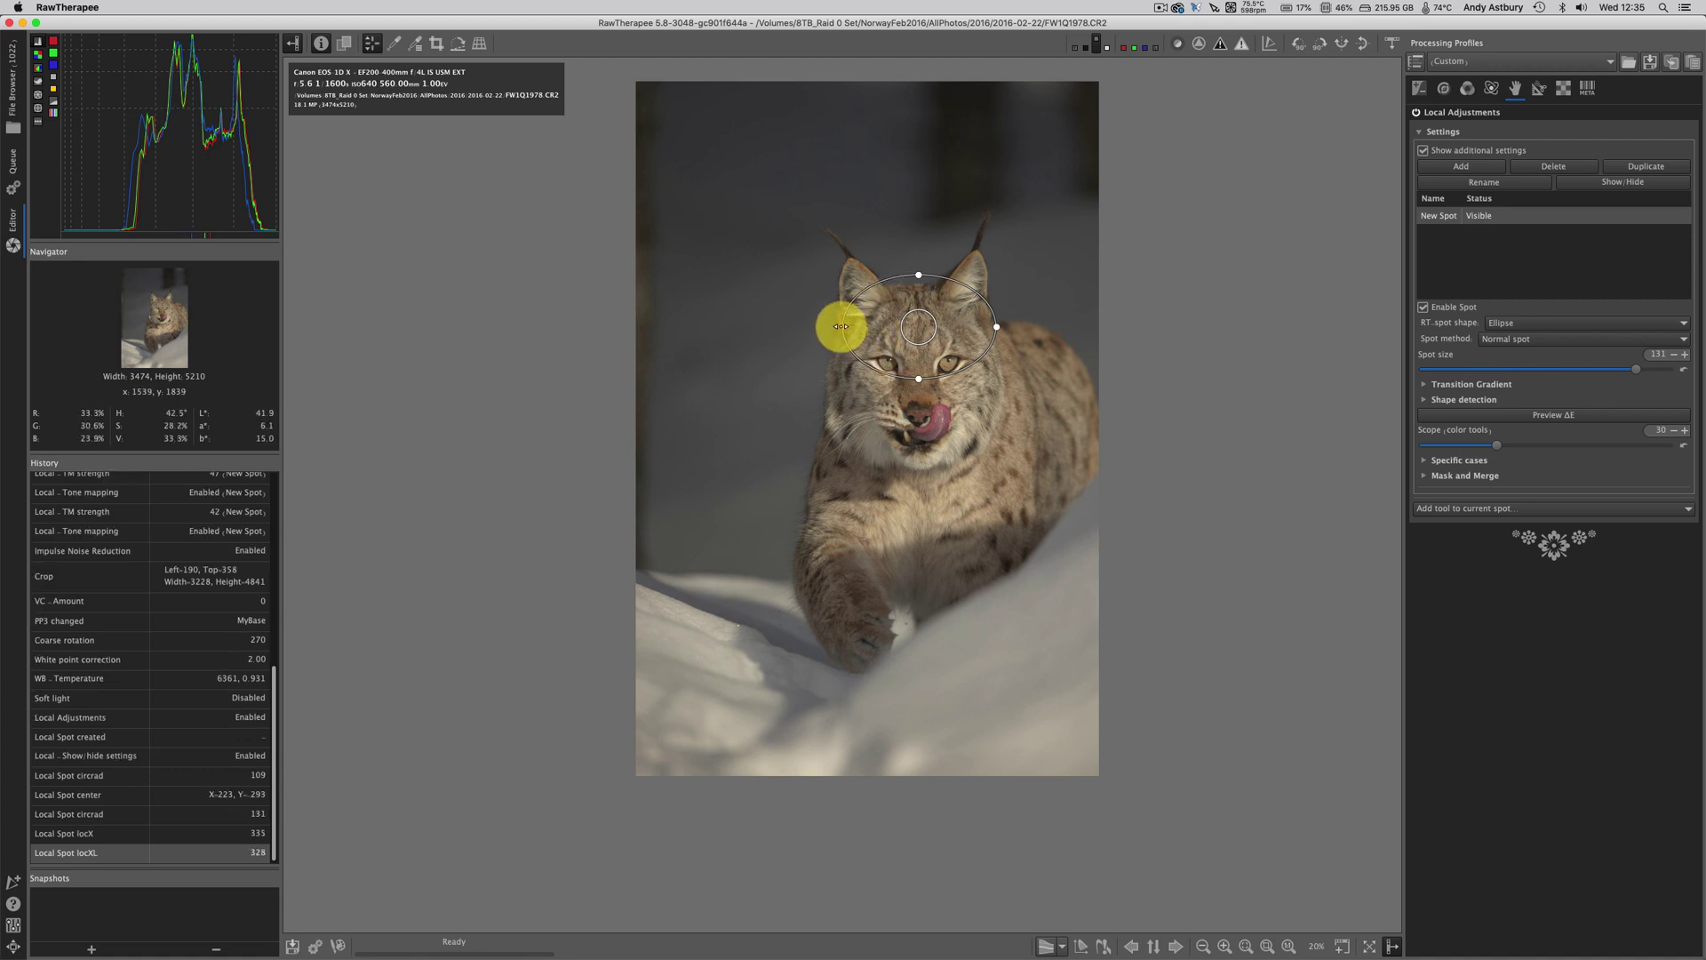
{"action": "left_click", "coordinate": [907, 278]}
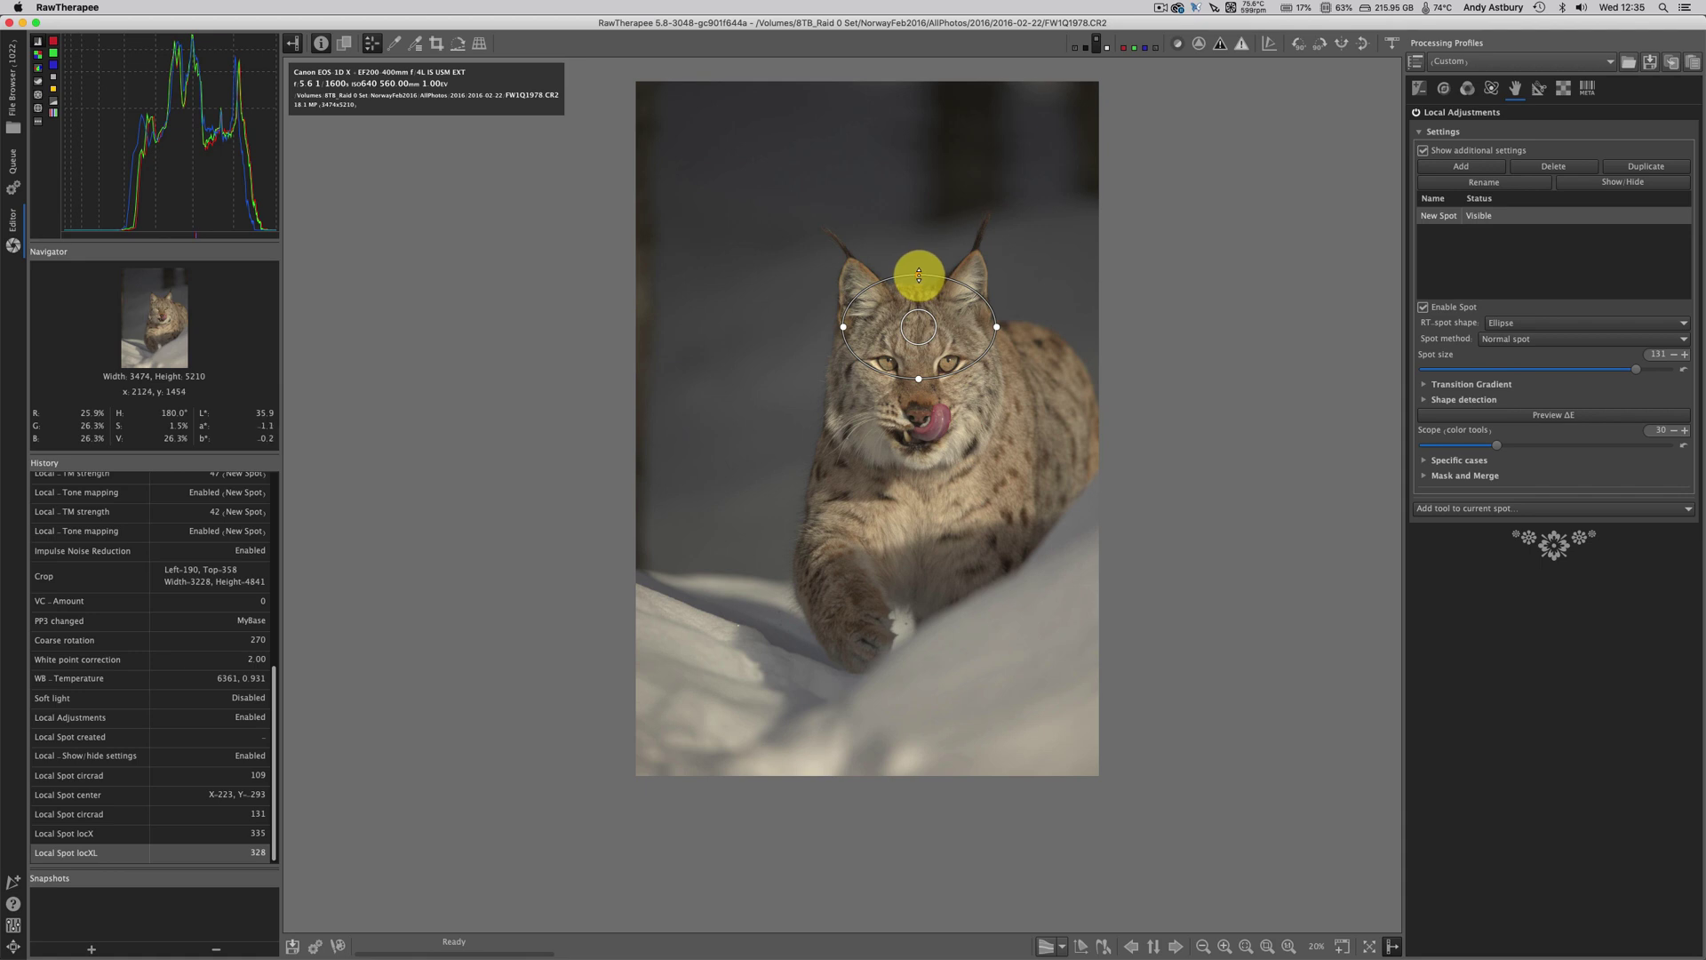
{"action": "left_click_drag", "start_coordinate": [919, 276], "coordinate": [913, 286]}
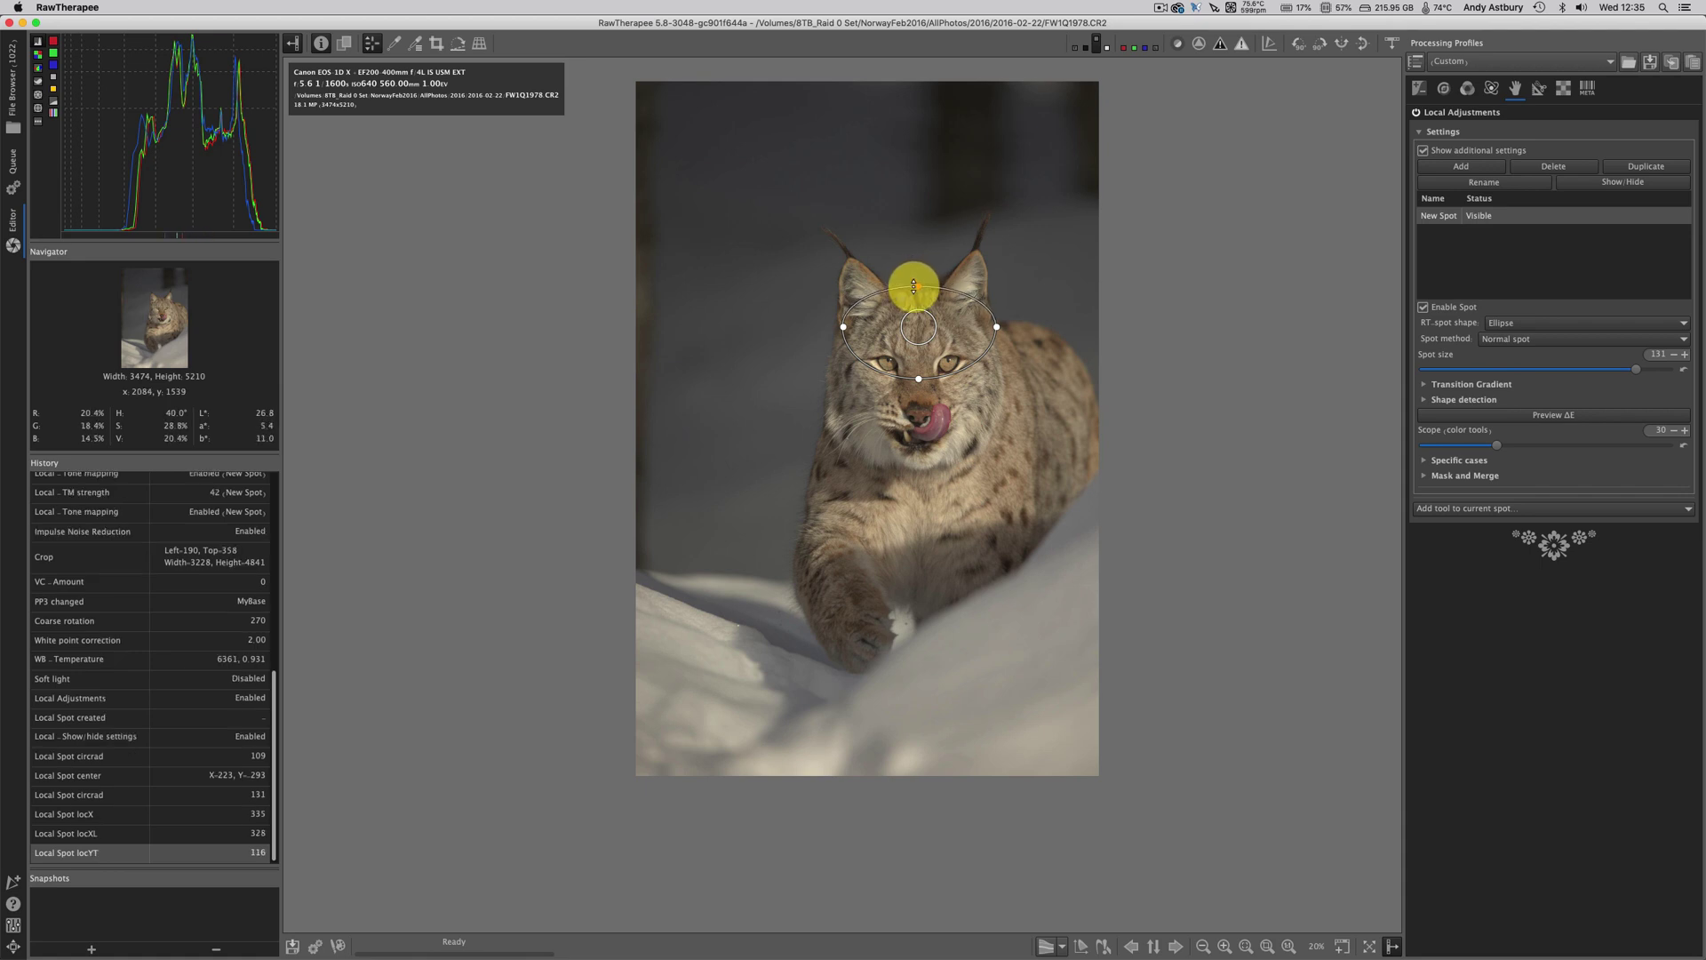
{"action": "scroll", "coordinate": [916, 380], "scroll_direction": "up", "scroll_amount": 1}
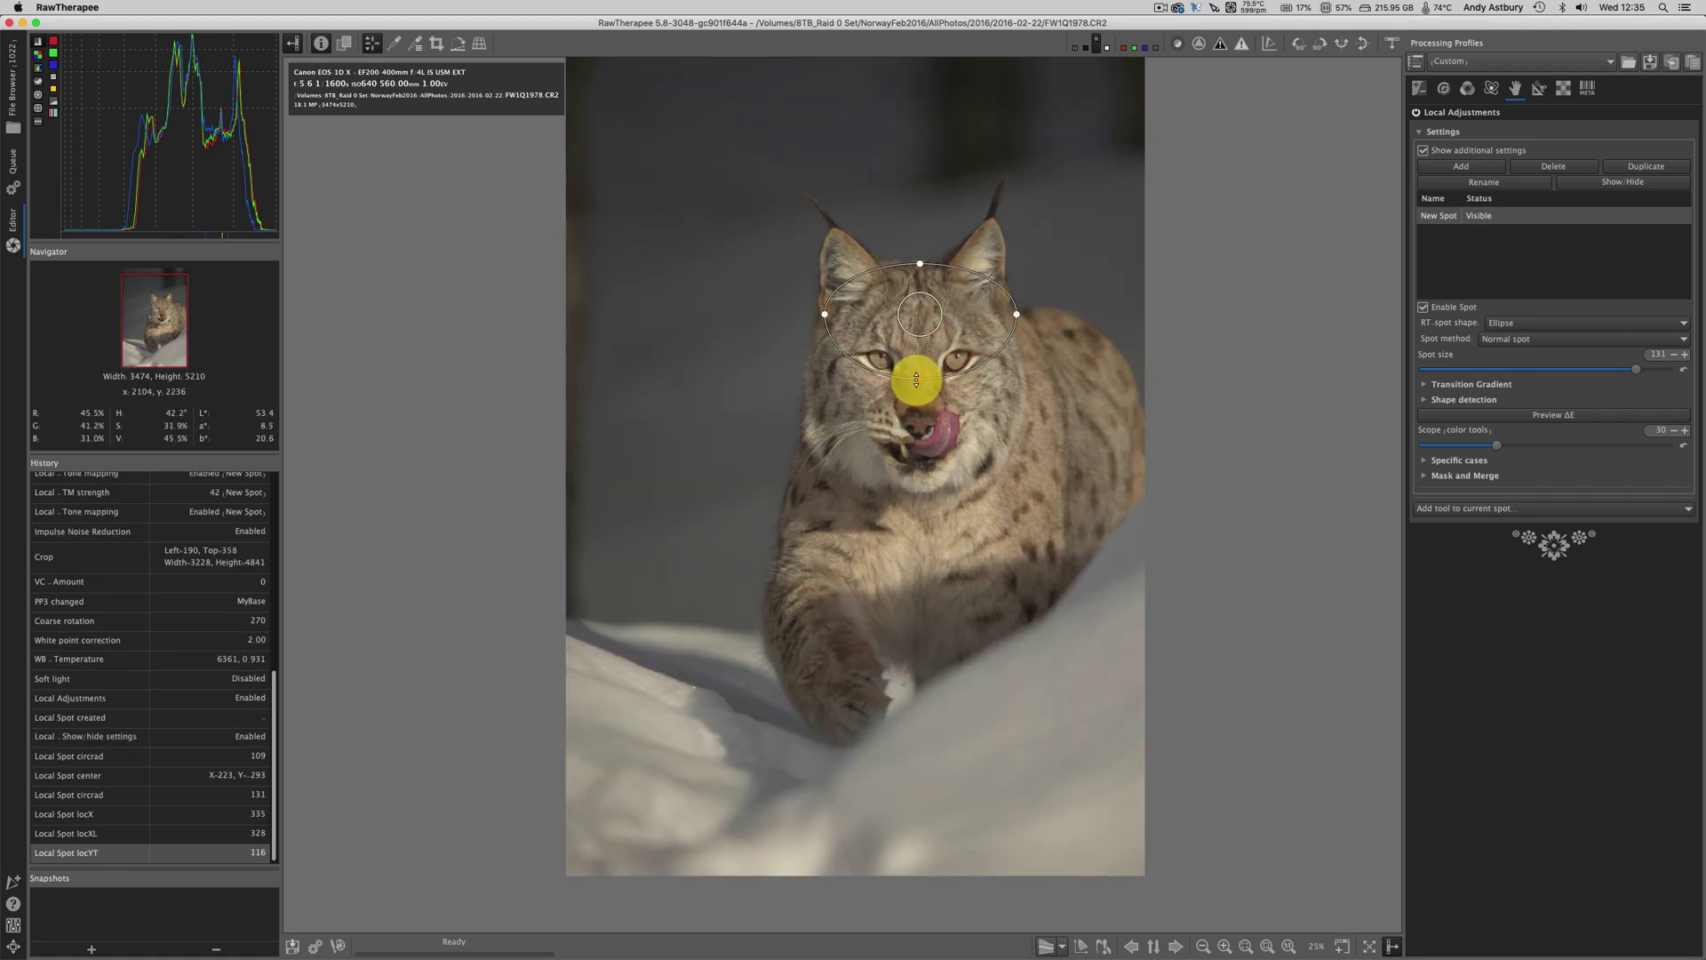
{"action": "left_click_drag", "start_coordinate": [918, 385], "coordinate": [918, 536]}
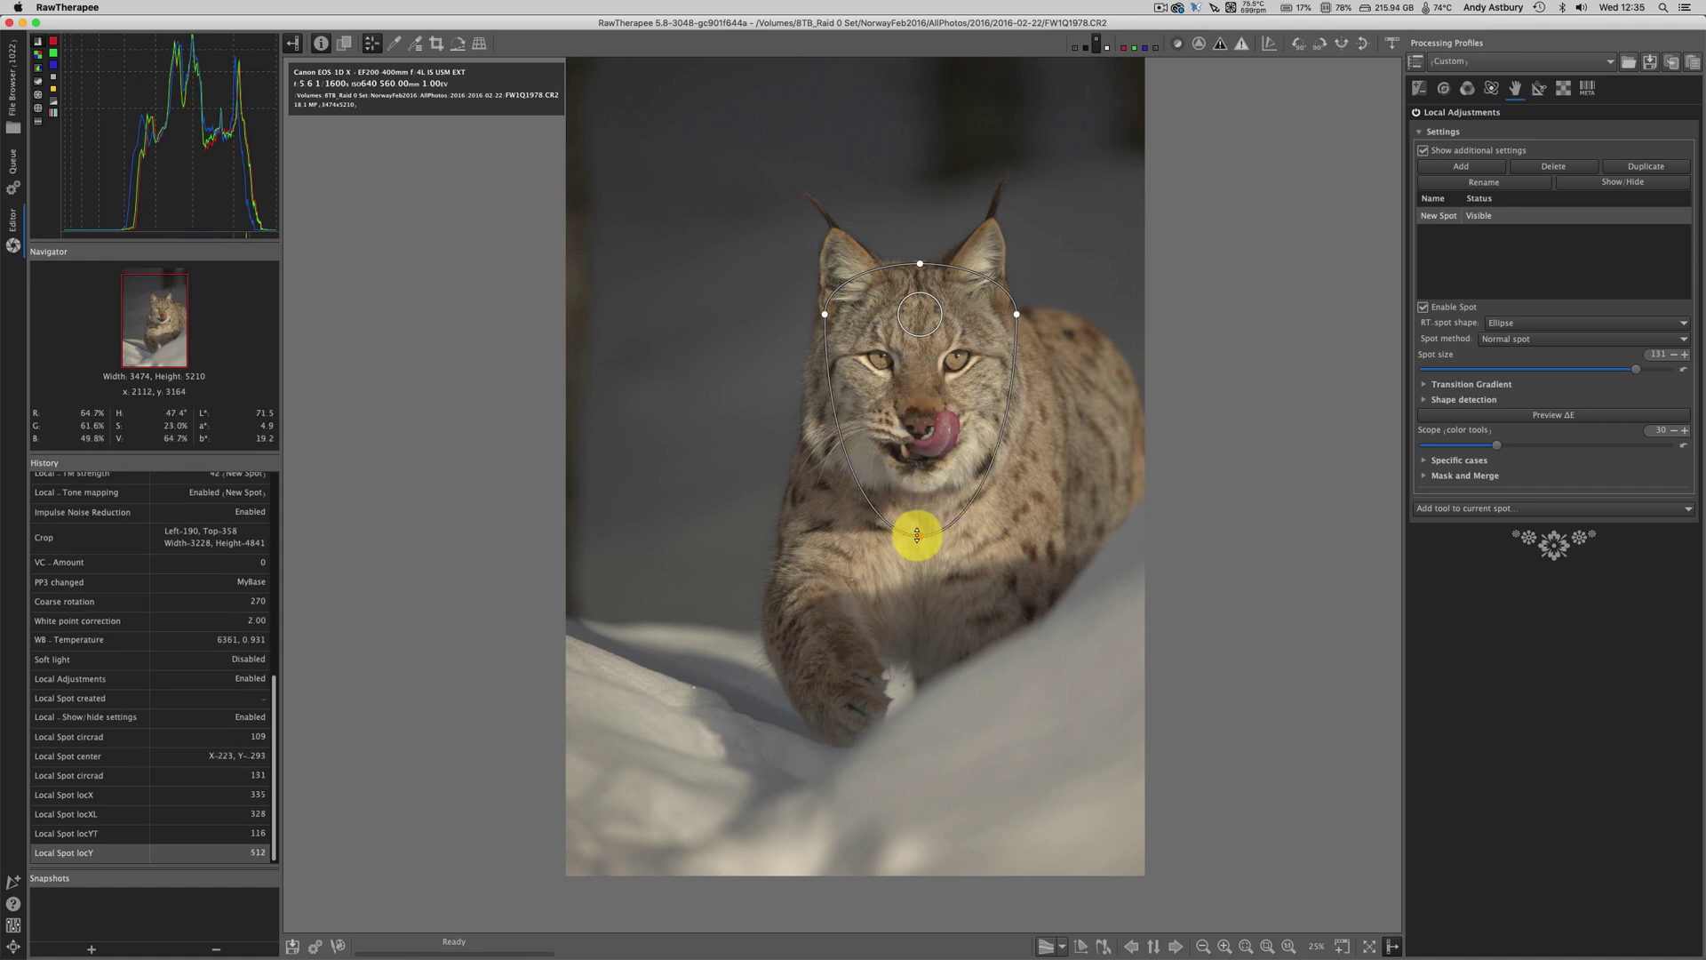
{"action": "left_click", "coordinate": [917, 534]}
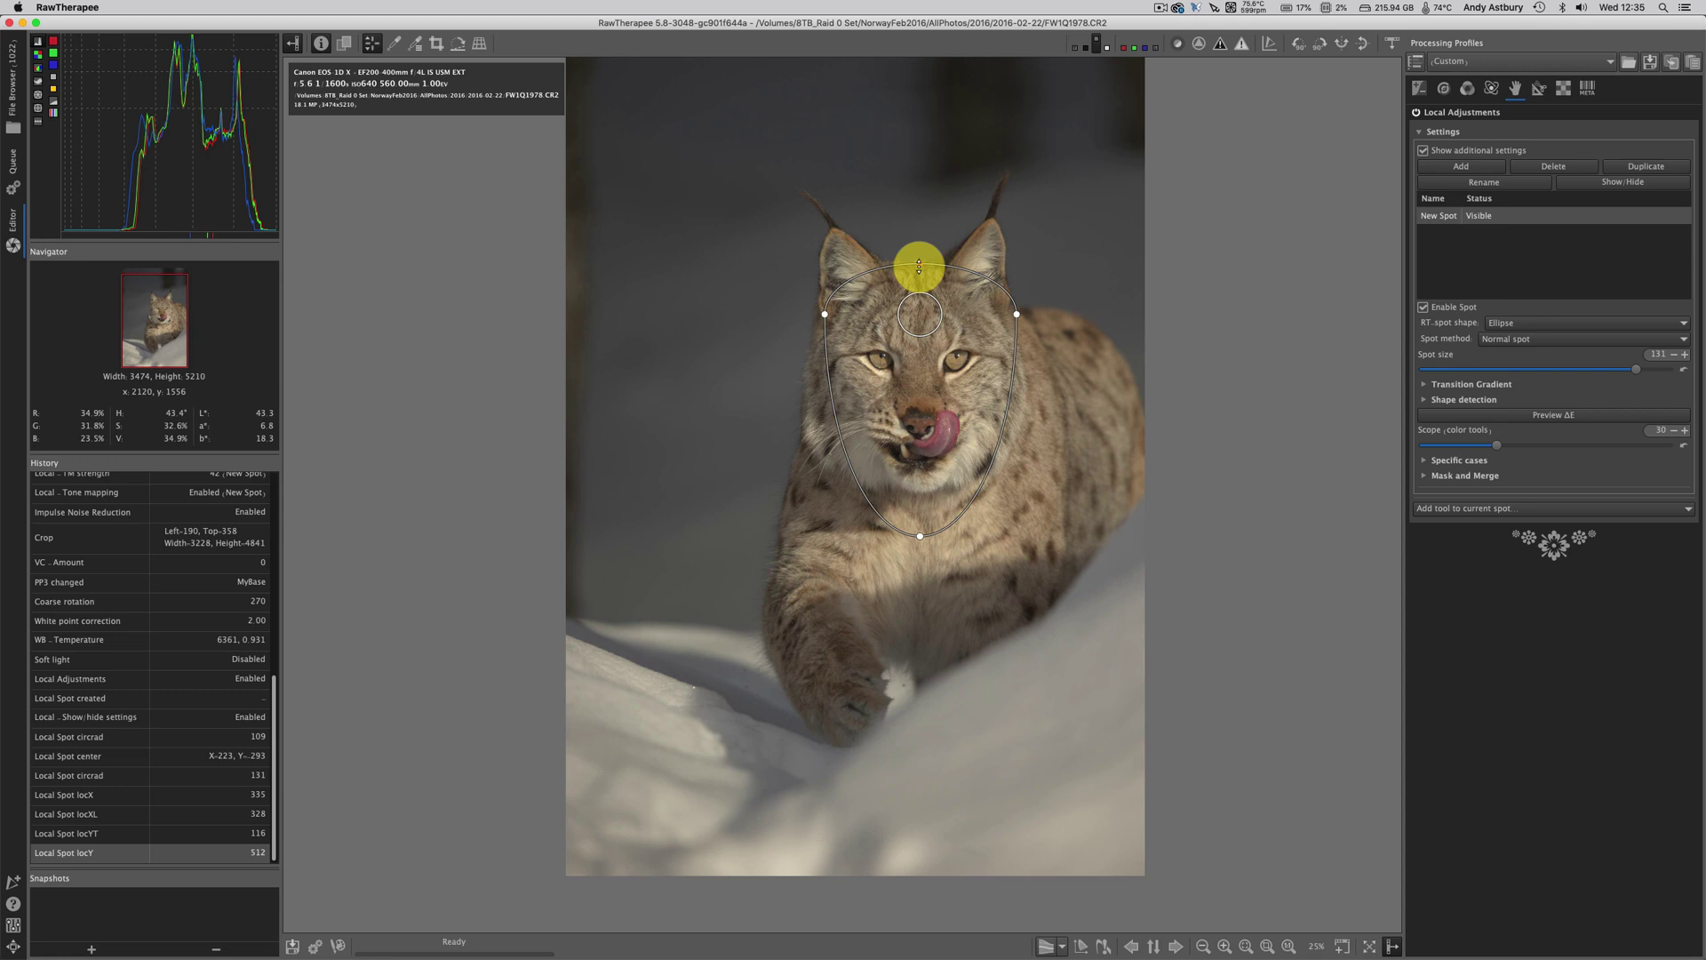
Step: Hide the spot outline from the preview and list the tools available for the spot
{"action": "left_click", "coordinate": [1617, 184]}
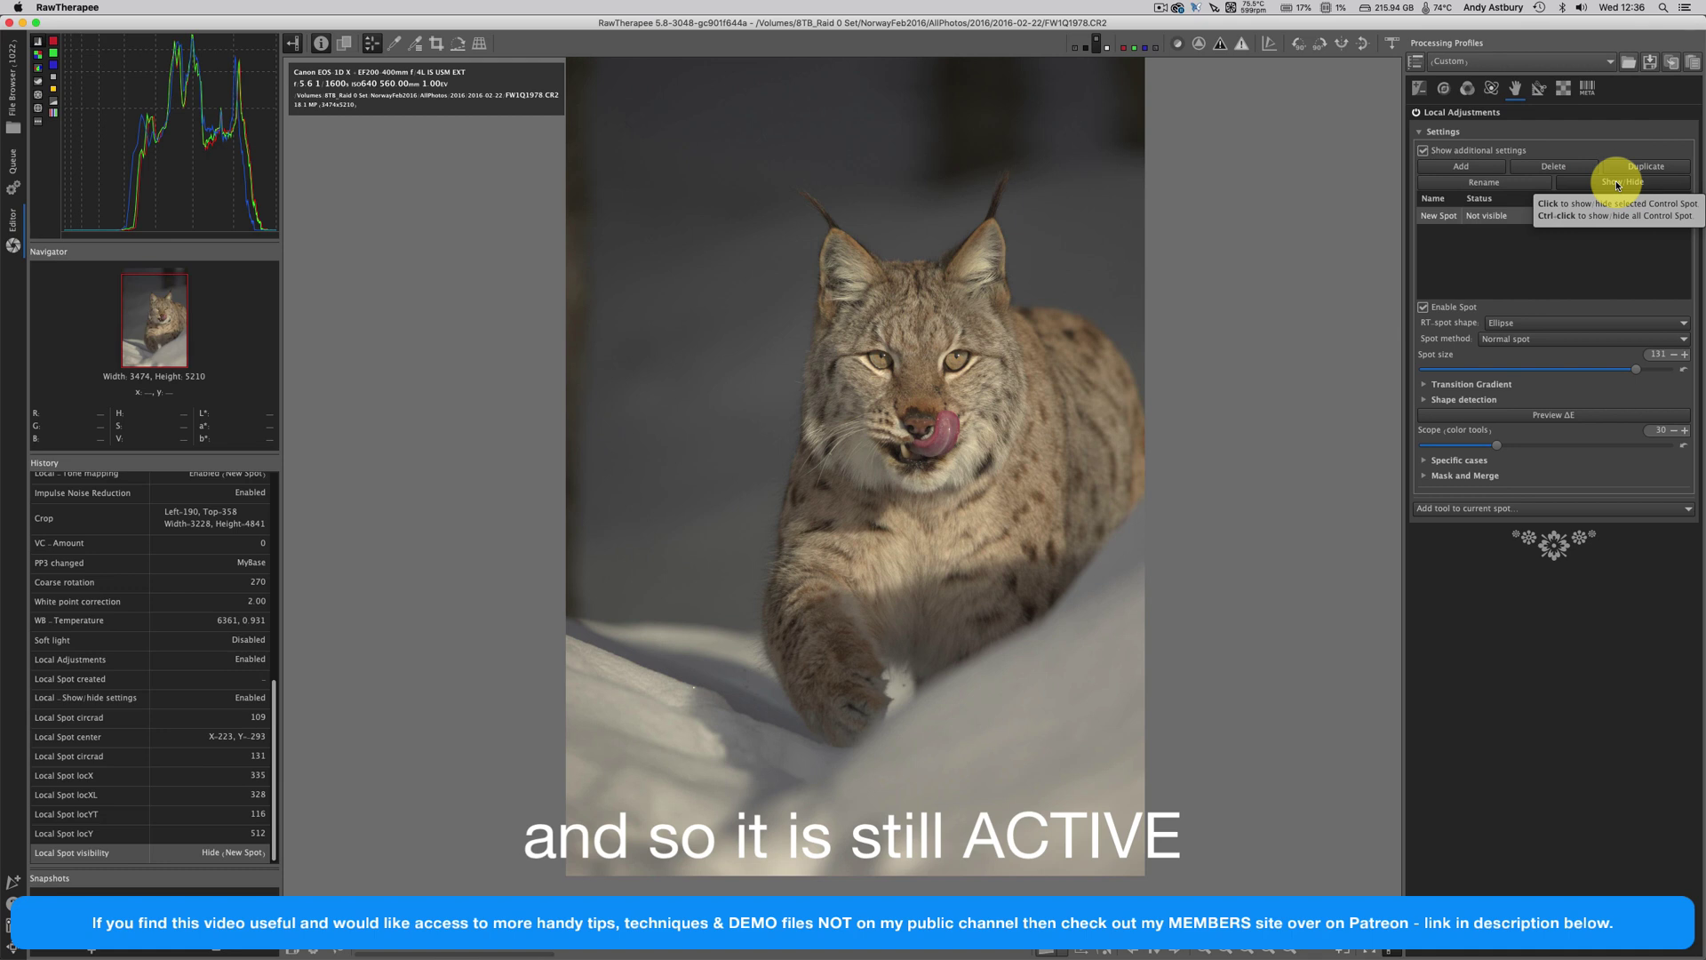
{"action": "left_click", "coordinate": [1504, 512]}
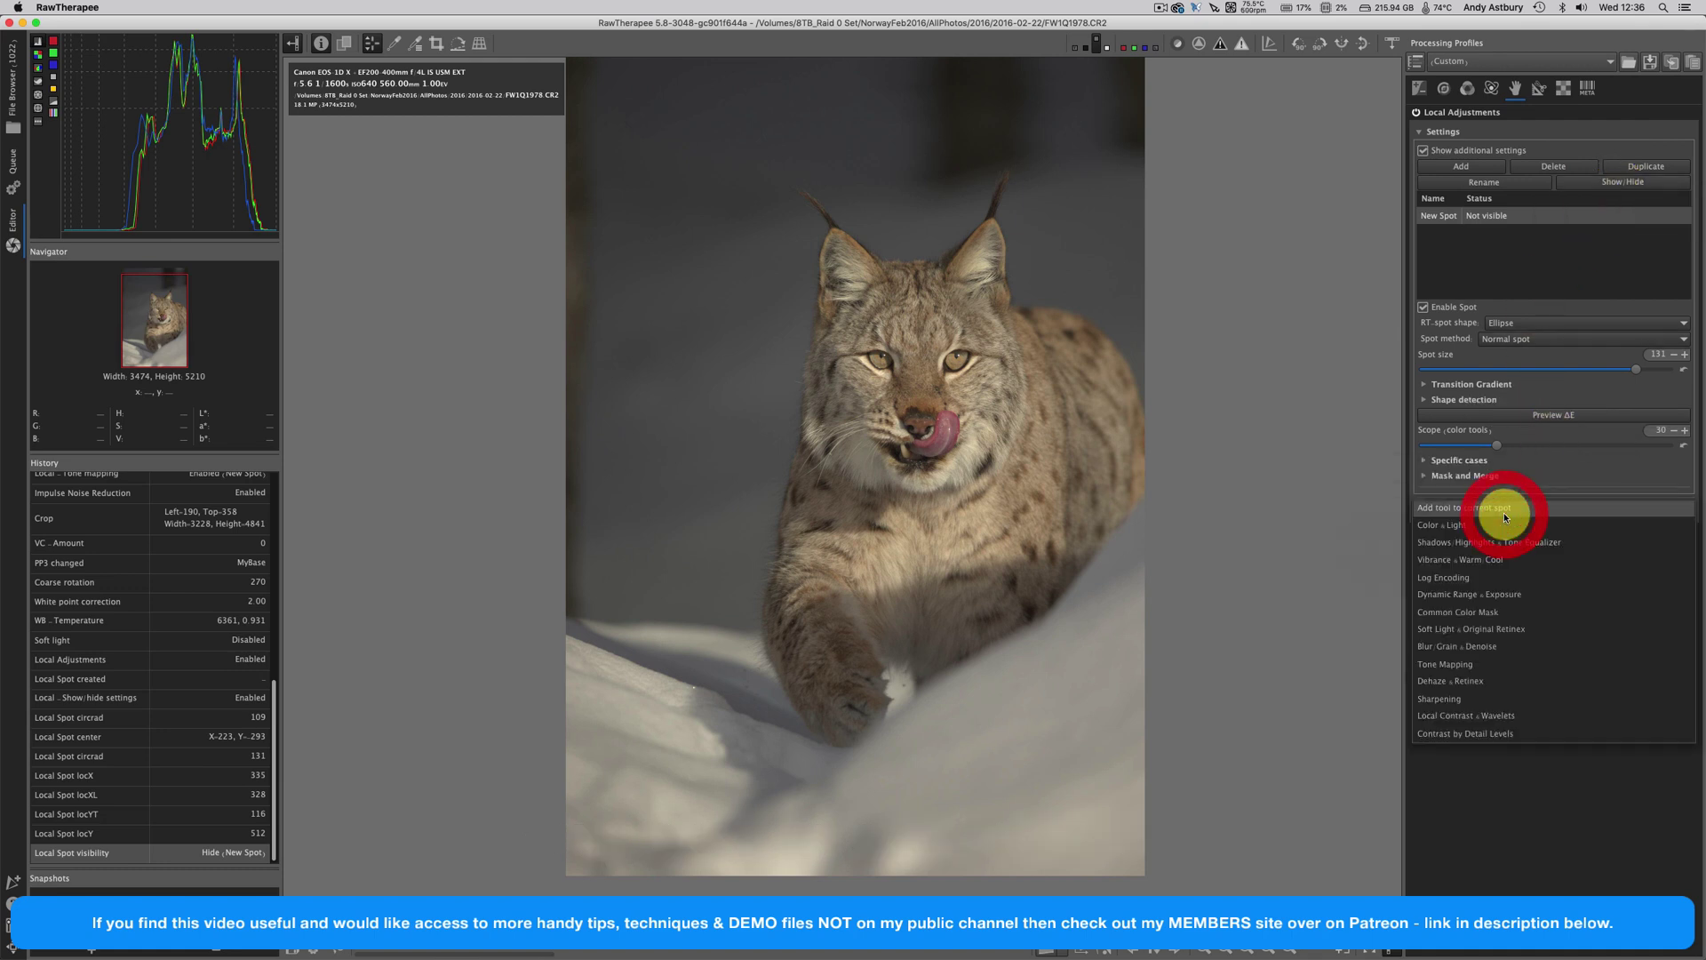
Step: Add Tone Mapping to the face spot, comparing it off and on before leaving it enabled
{"action": "left_click", "coordinate": [1456, 663]}
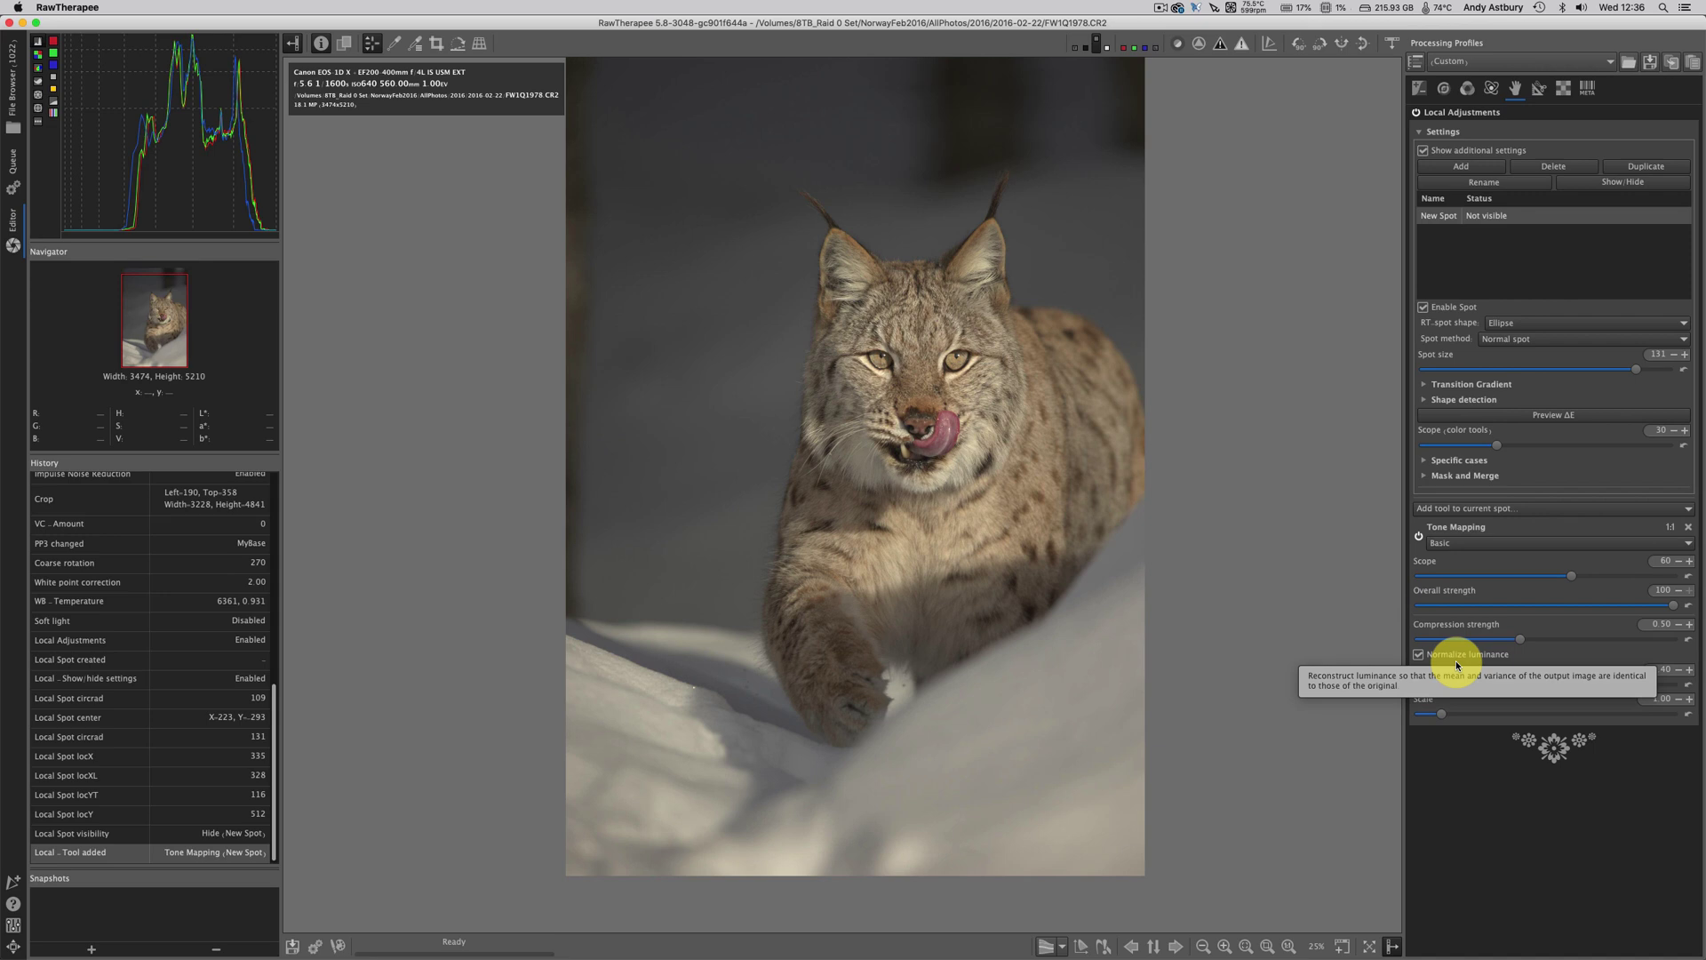
{"action": "left_click", "coordinate": [1419, 537]}
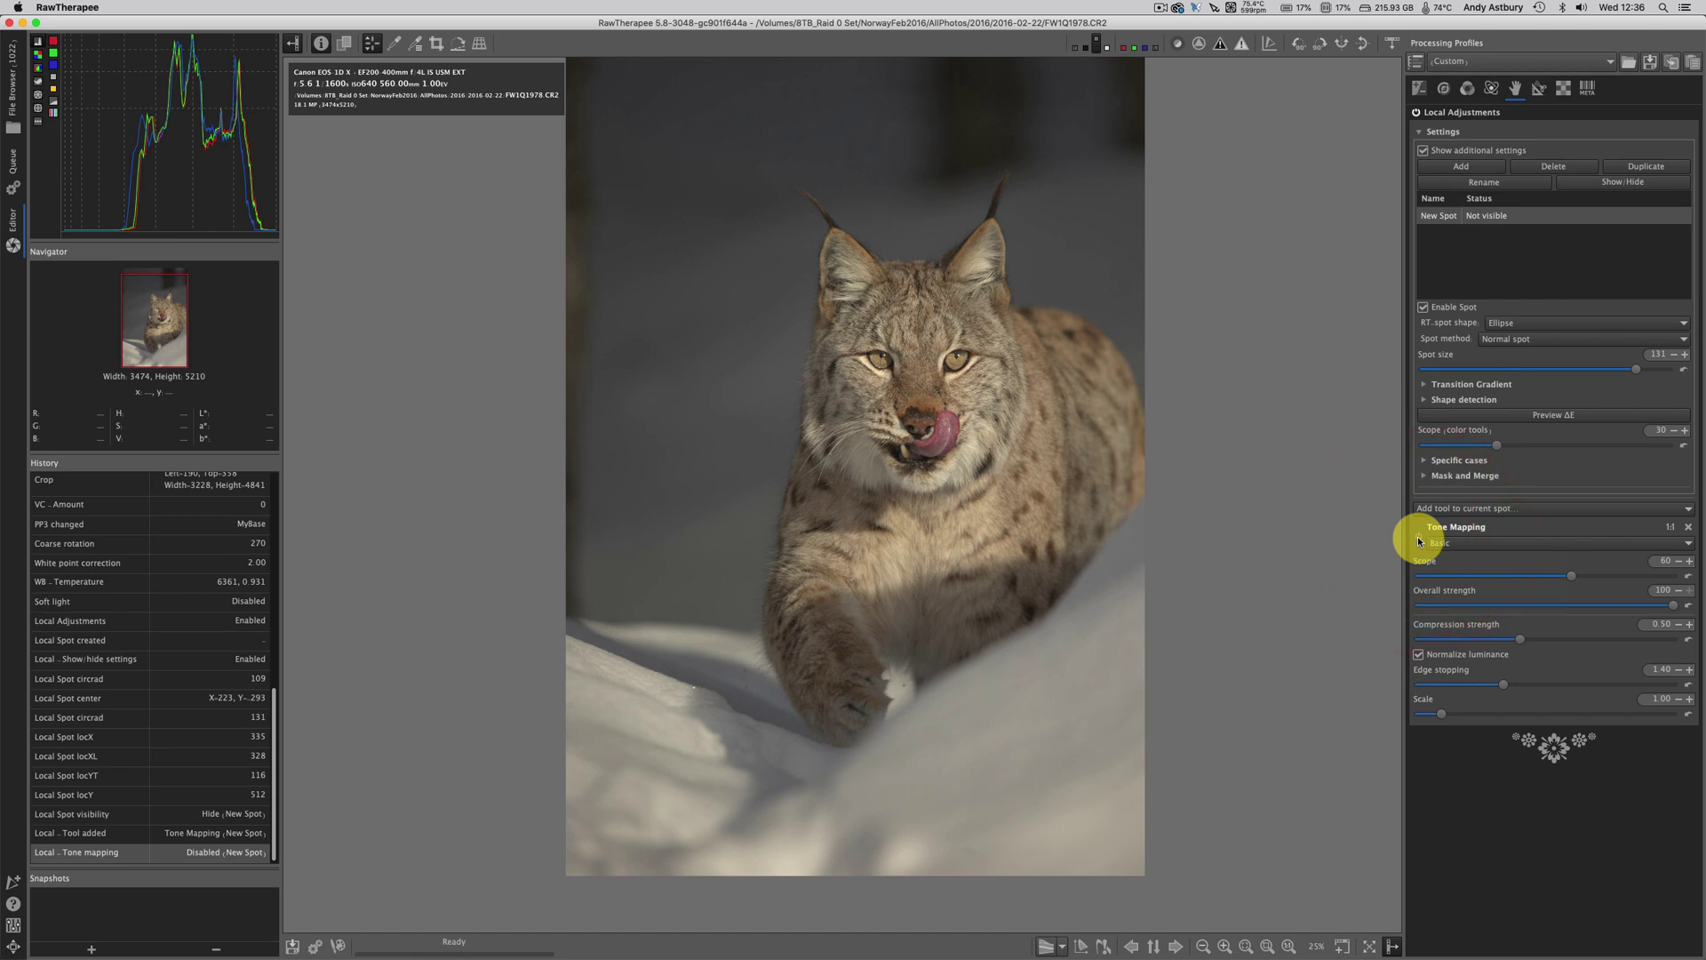
{"action": "left_click", "coordinate": [1419, 538]}
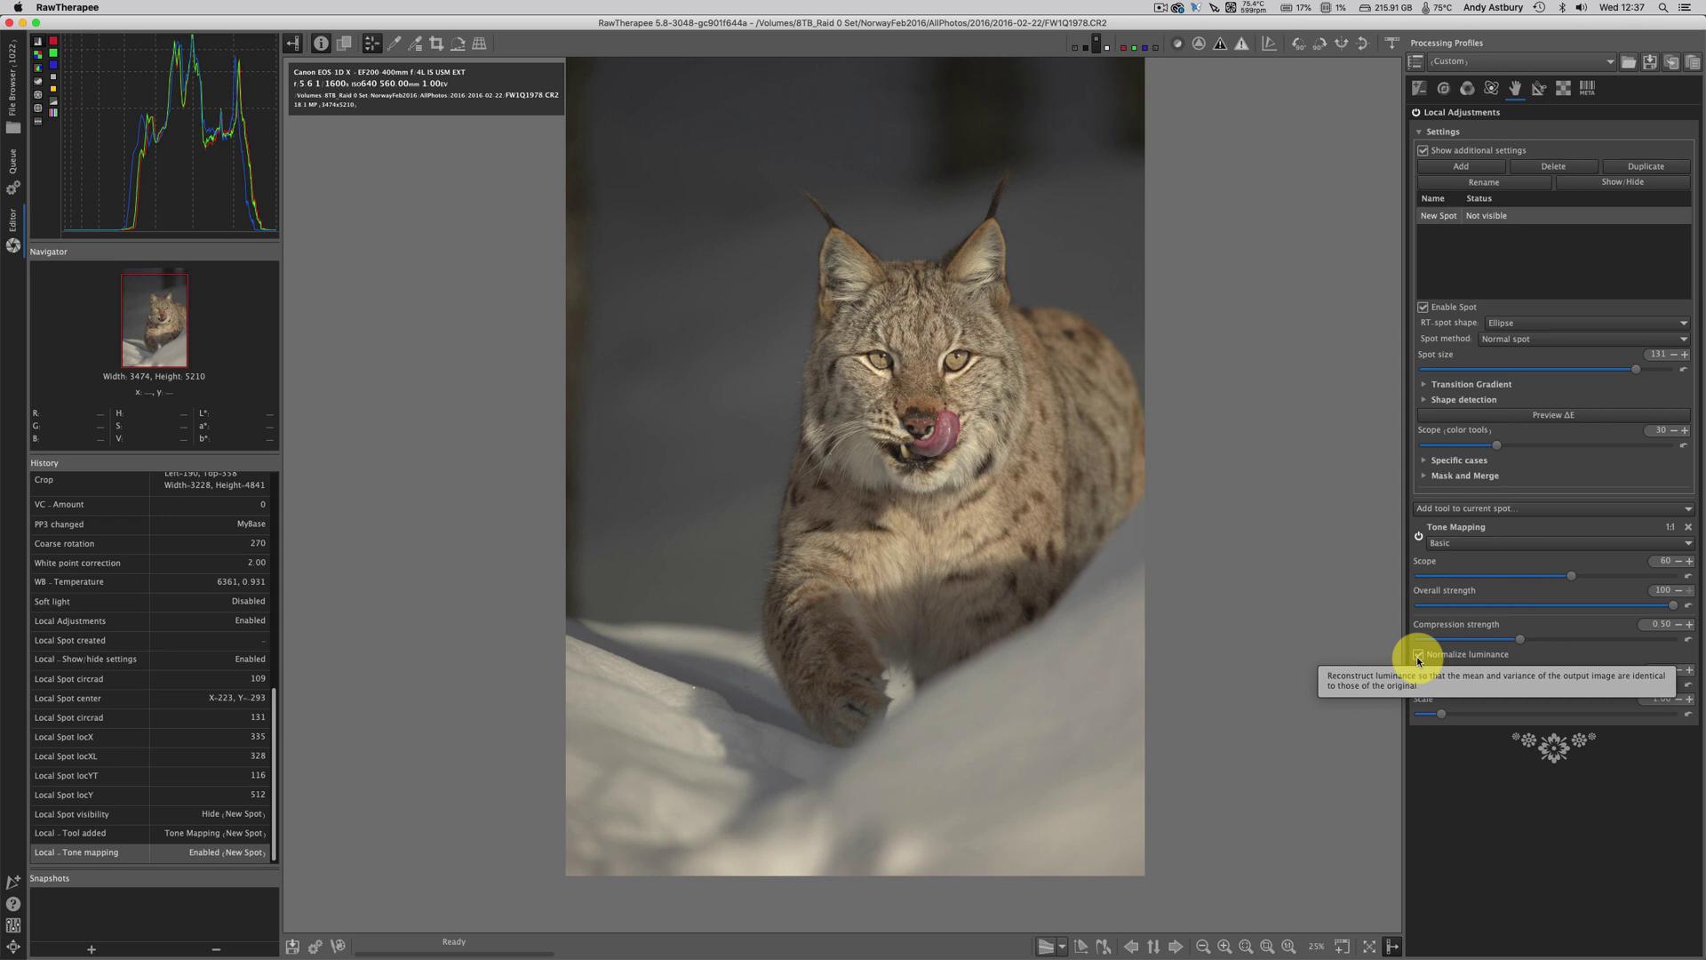
Step: Compare Normalize luminance on and off in the spot's Tone Mapping, leaving it unchecked
{"action": "left_click", "coordinate": [1417, 655]}
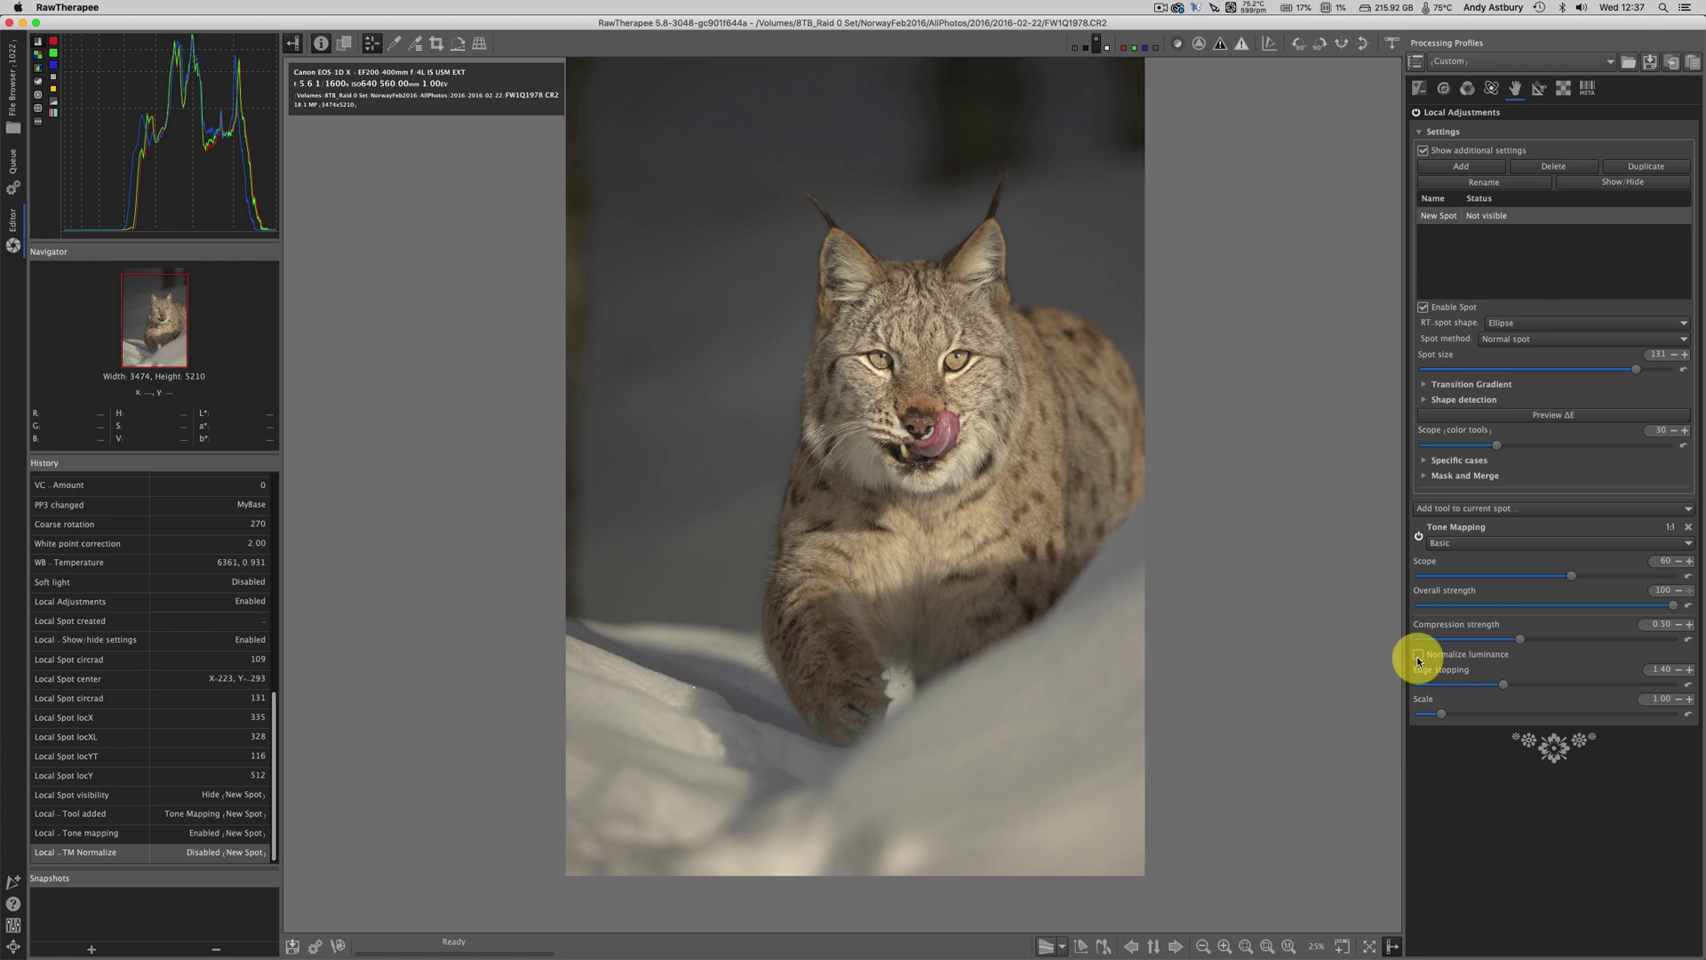
{"action": "left_click", "coordinate": [1416, 656]}
{"action": "left_click", "coordinate": [1417, 655]}
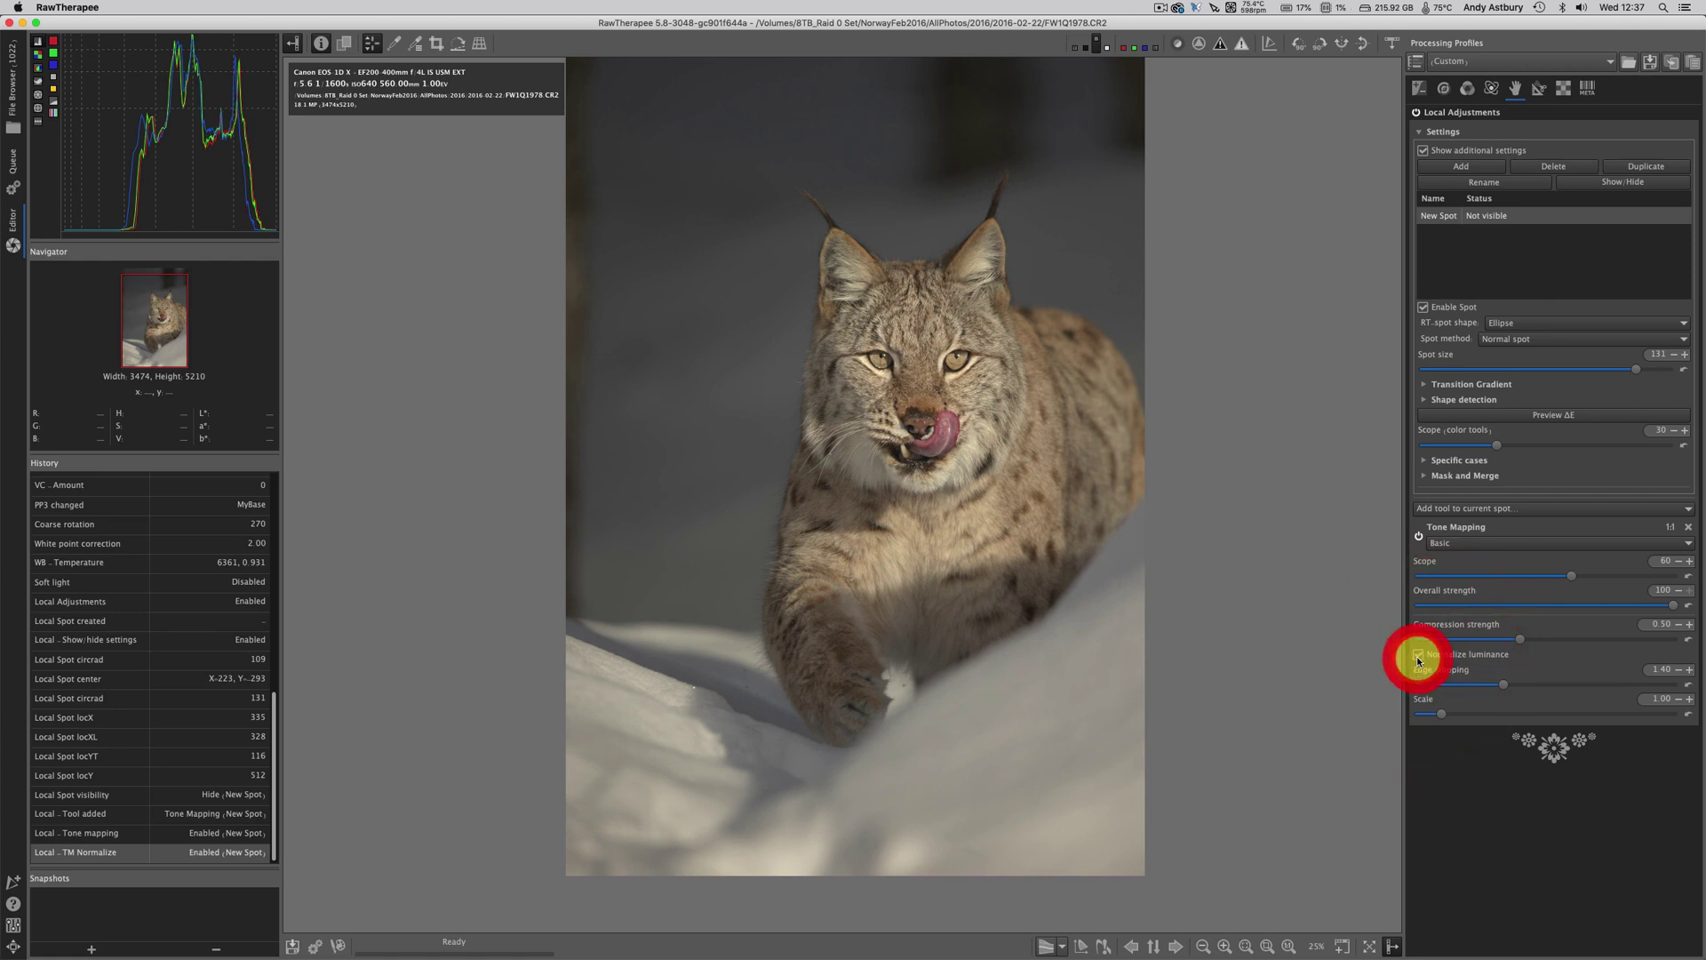
{"action": "left_click", "coordinate": [1416, 655]}
{"action": "left_click", "coordinate": [1416, 656]}
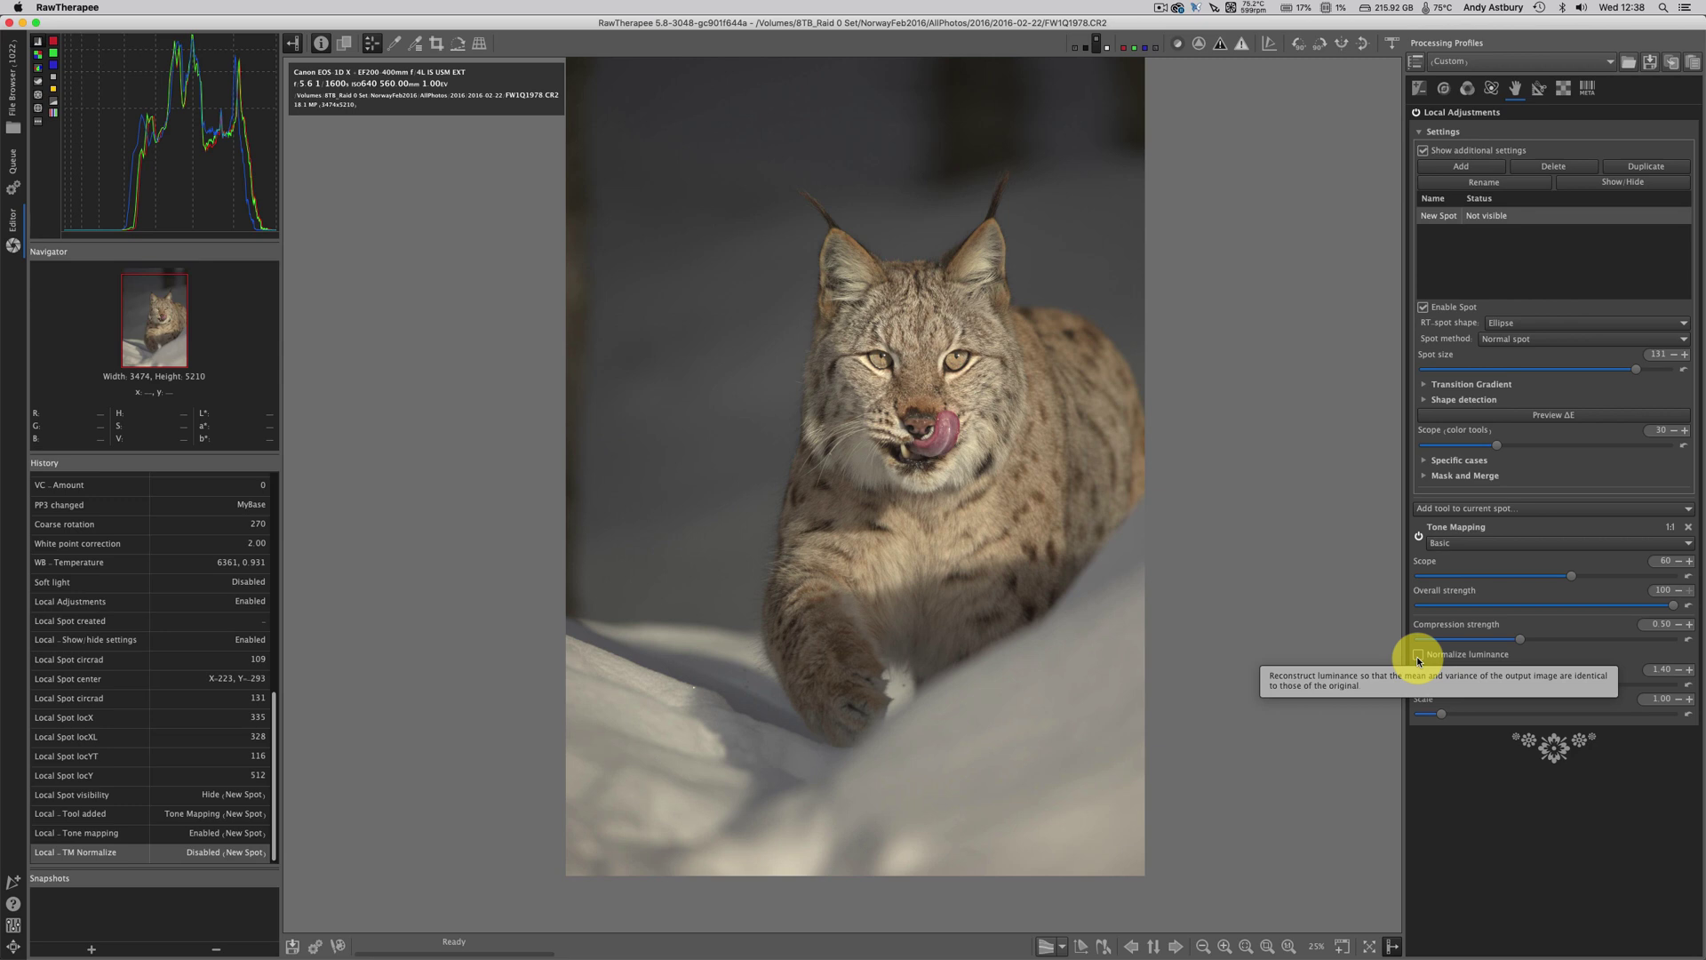
{"action": "left_click", "coordinate": [1417, 656]}
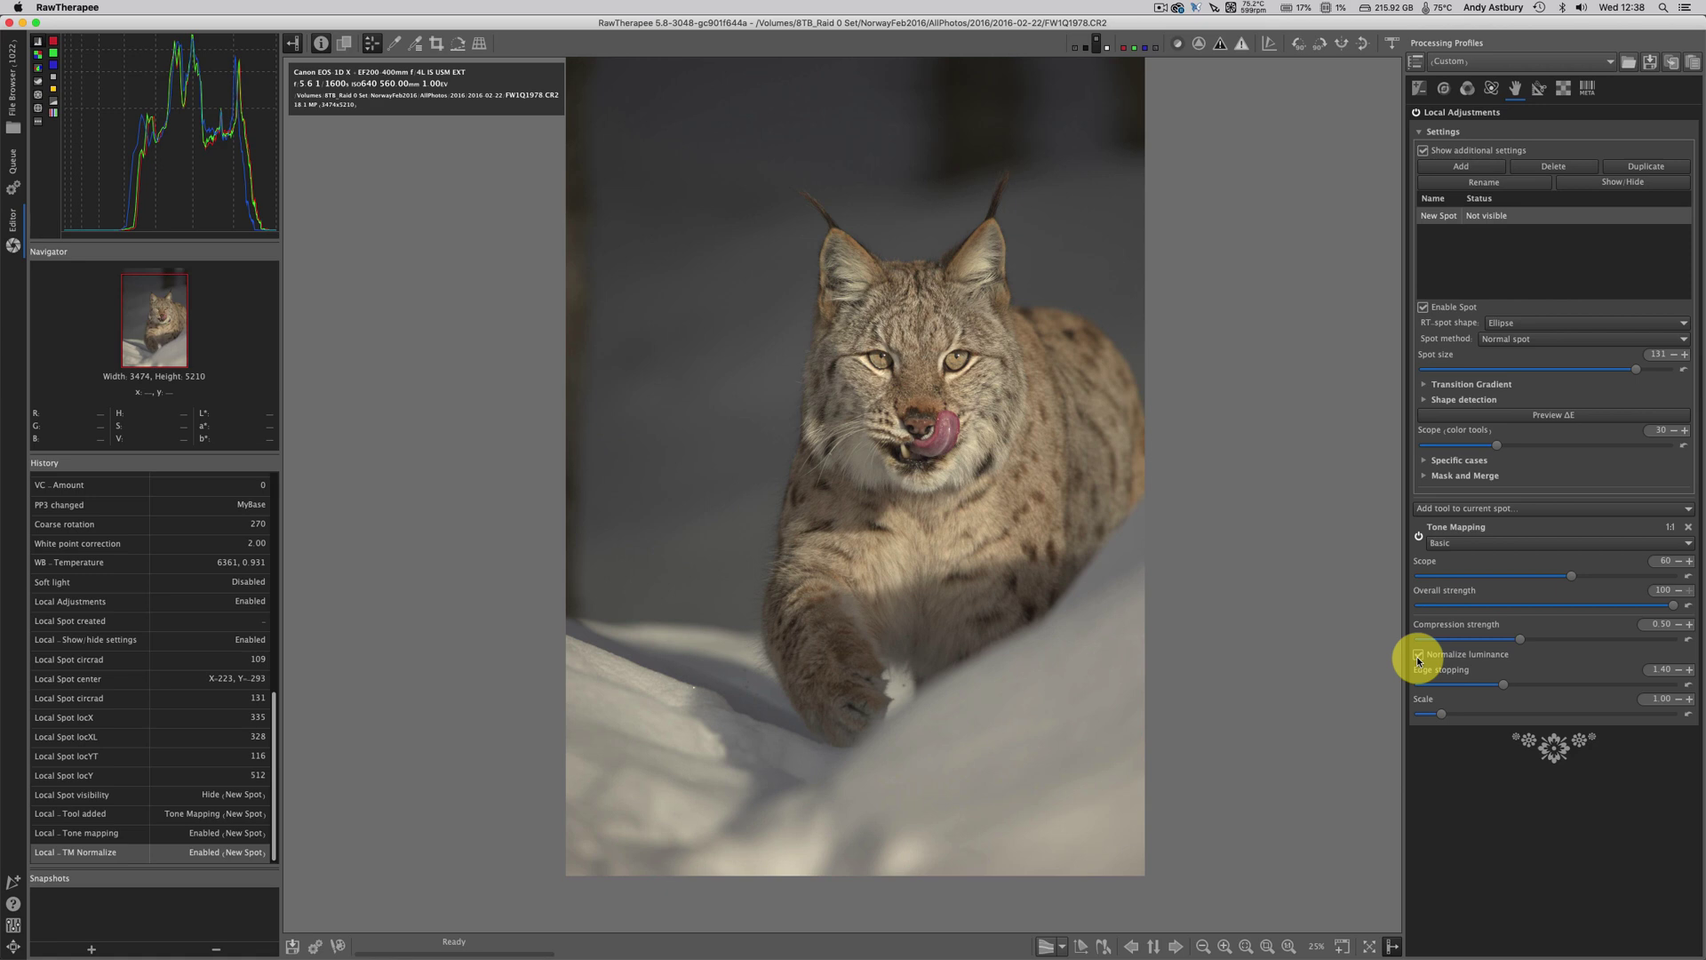
{"action": "left_click", "coordinate": [1416, 656]}
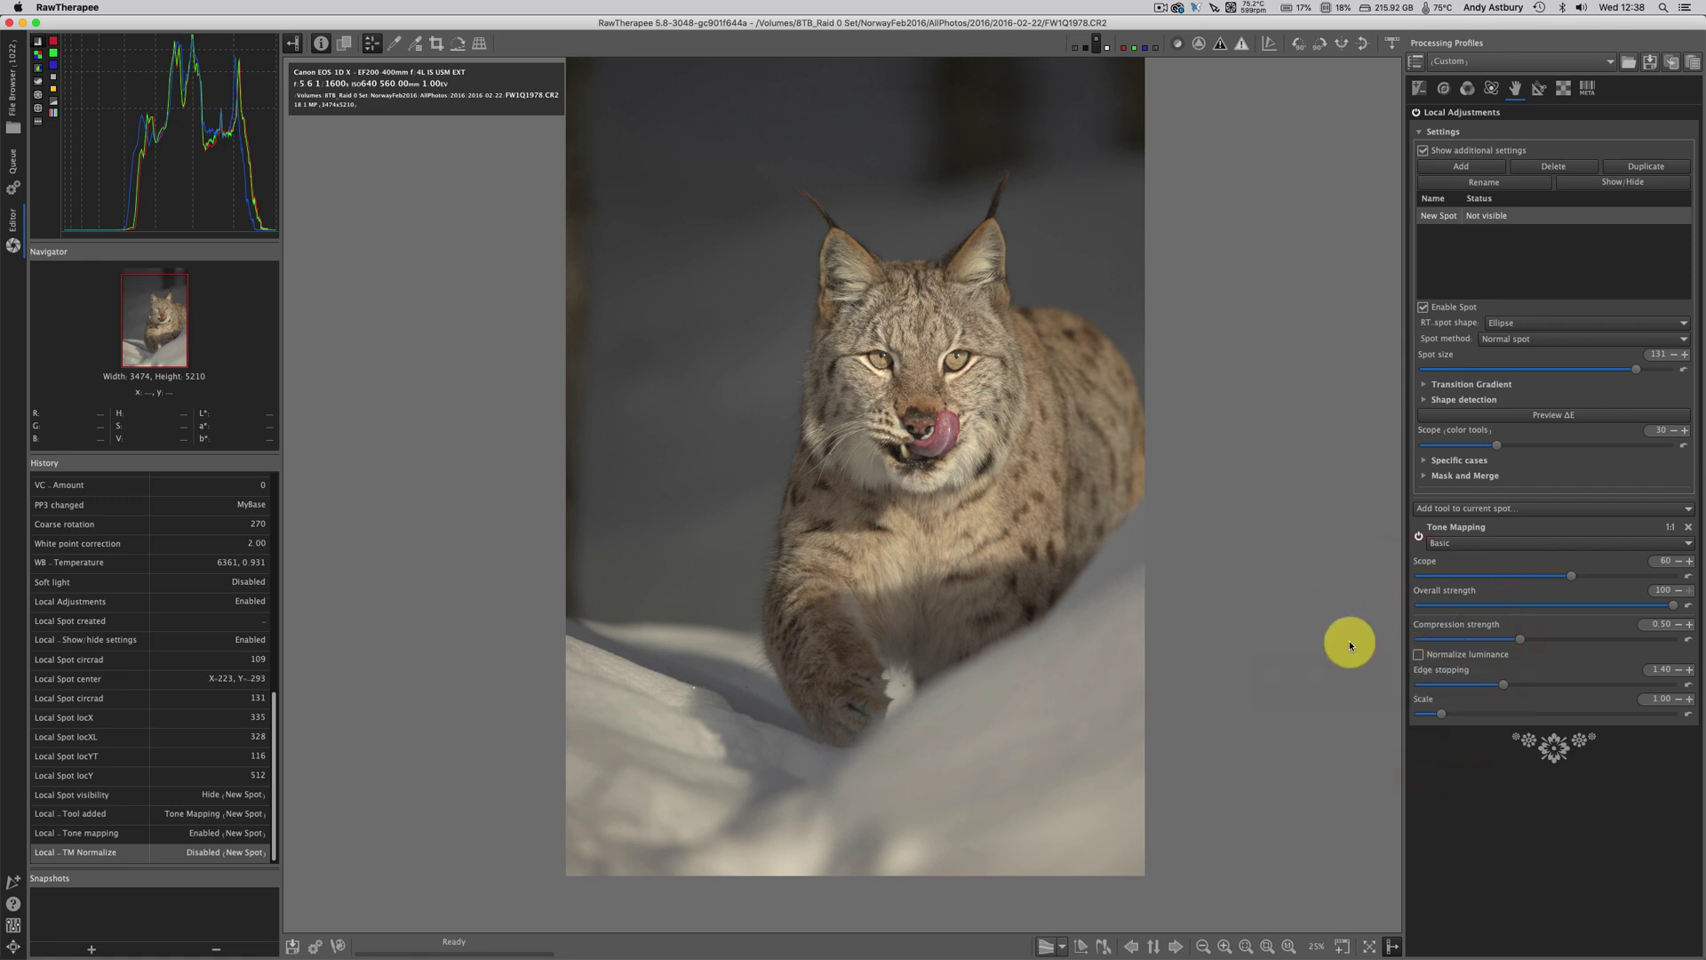
{"action": "scroll", "coordinate": [911, 362], "scroll_direction": "up", "scroll_amount": 5}
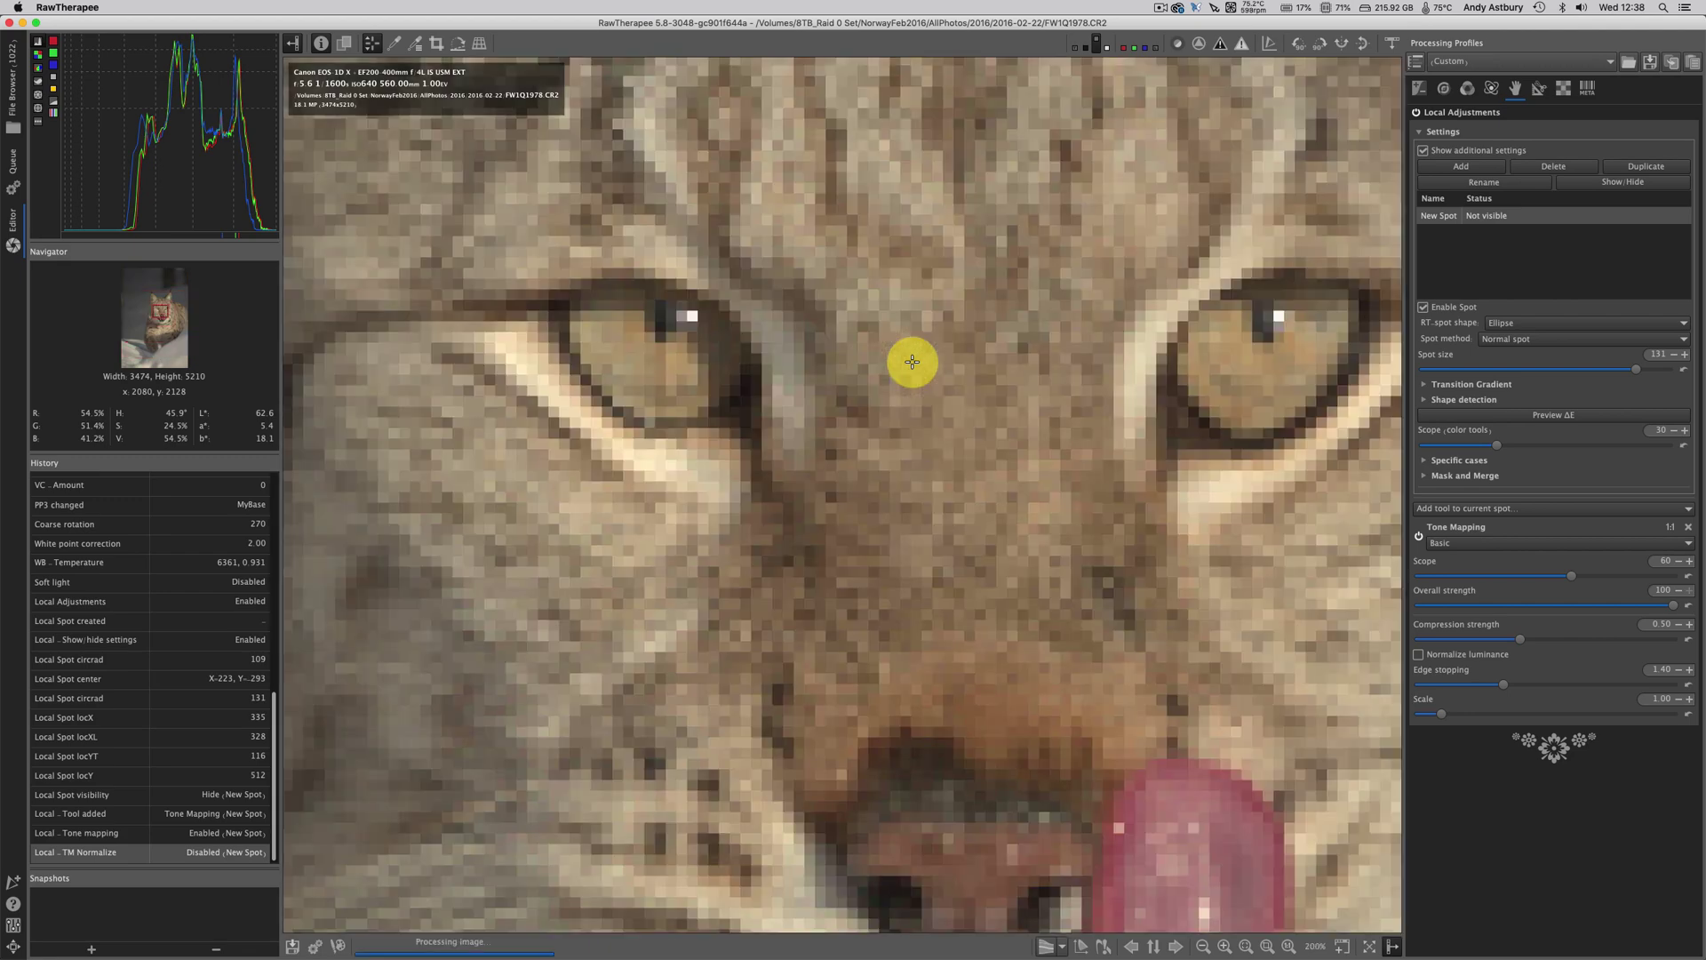
{"action": "scroll", "coordinate": [912, 362], "scroll_direction": "down", "scroll_amount": 4}
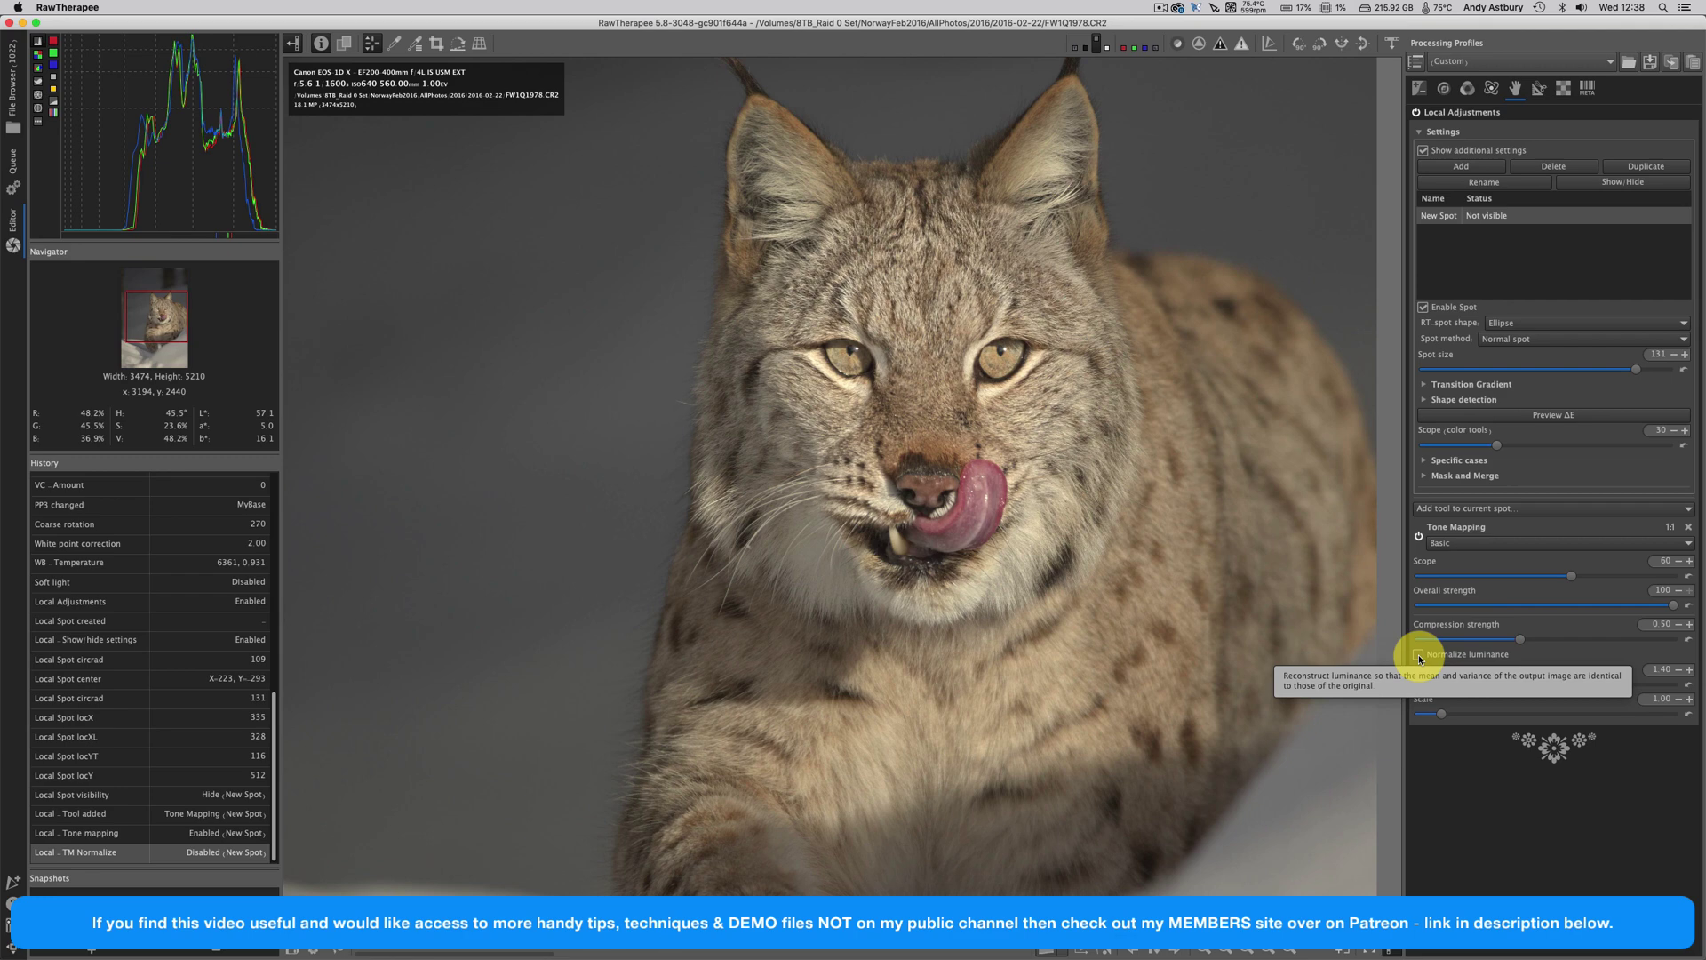
{"action": "left_click", "coordinate": [1419, 654]}
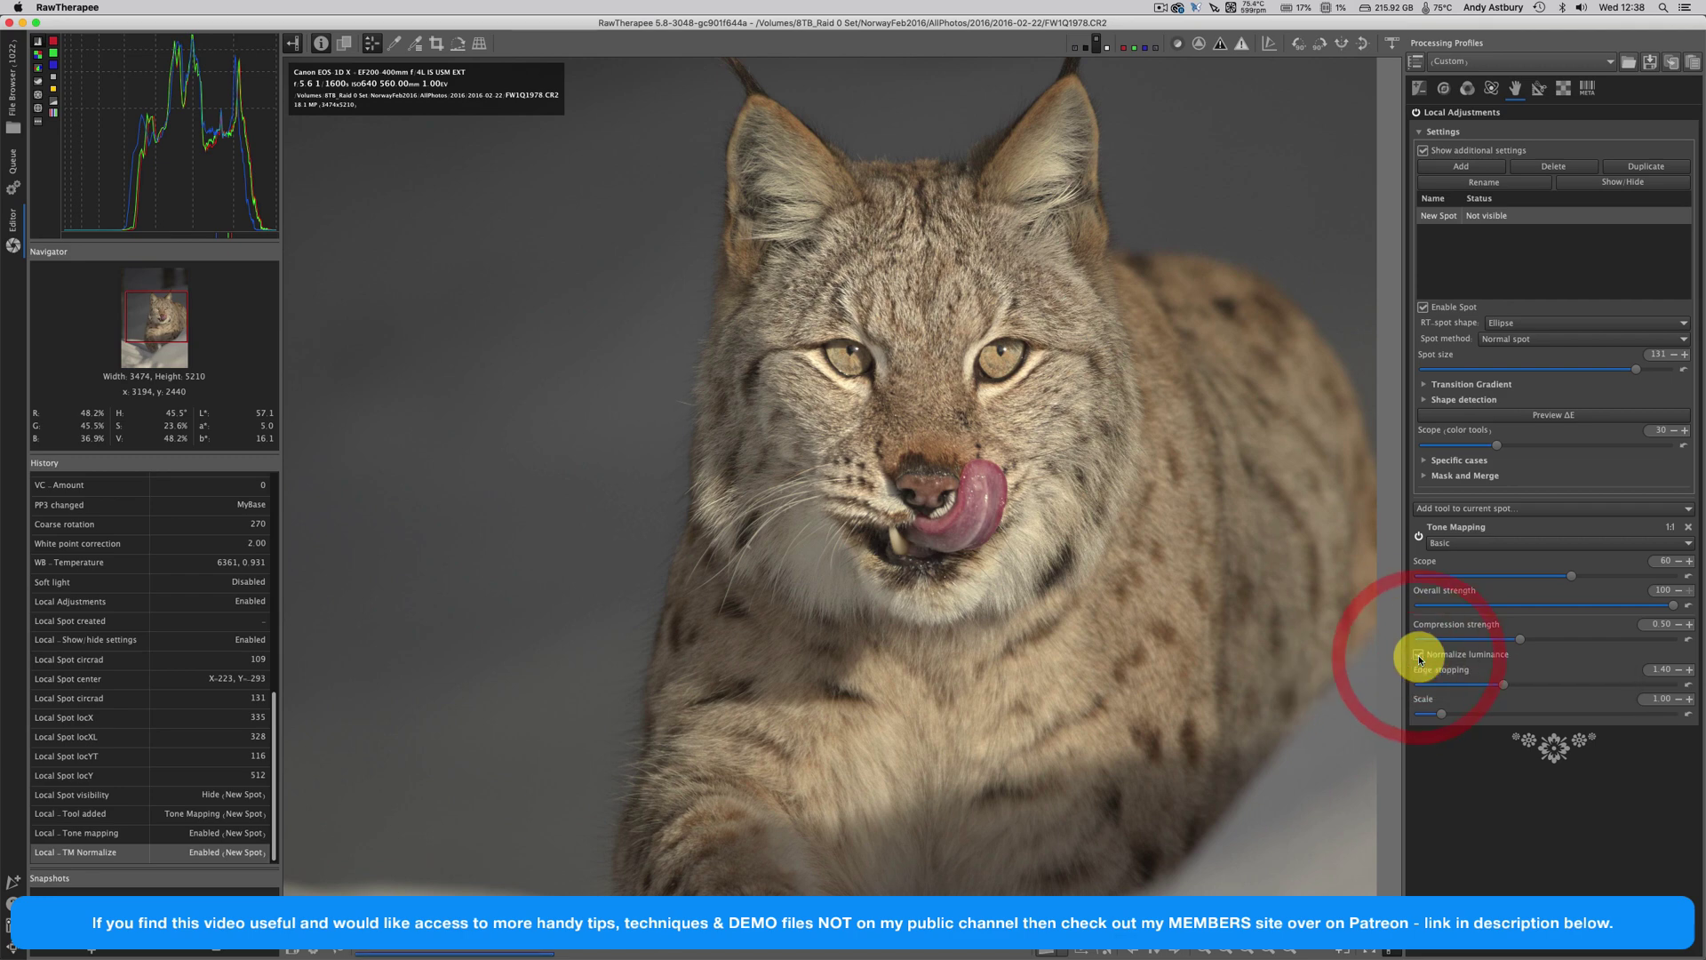
{"action": "left_click", "coordinate": [1420, 535]}
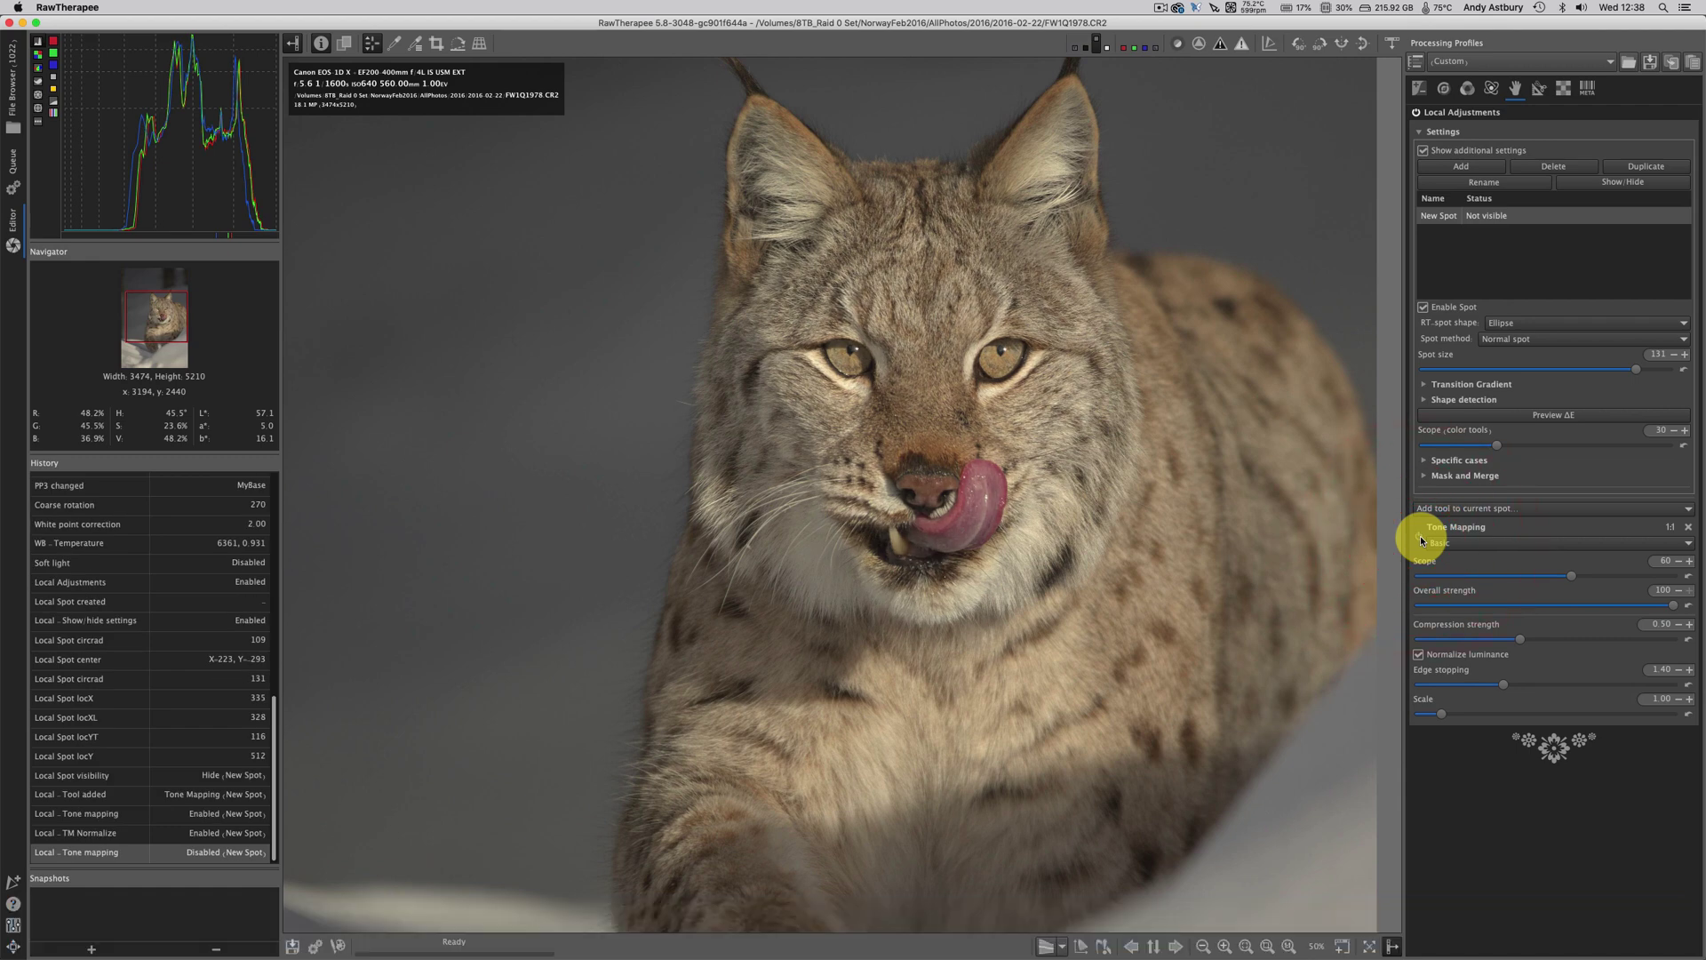
{"action": "left_click", "coordinate": [1420, 535]}
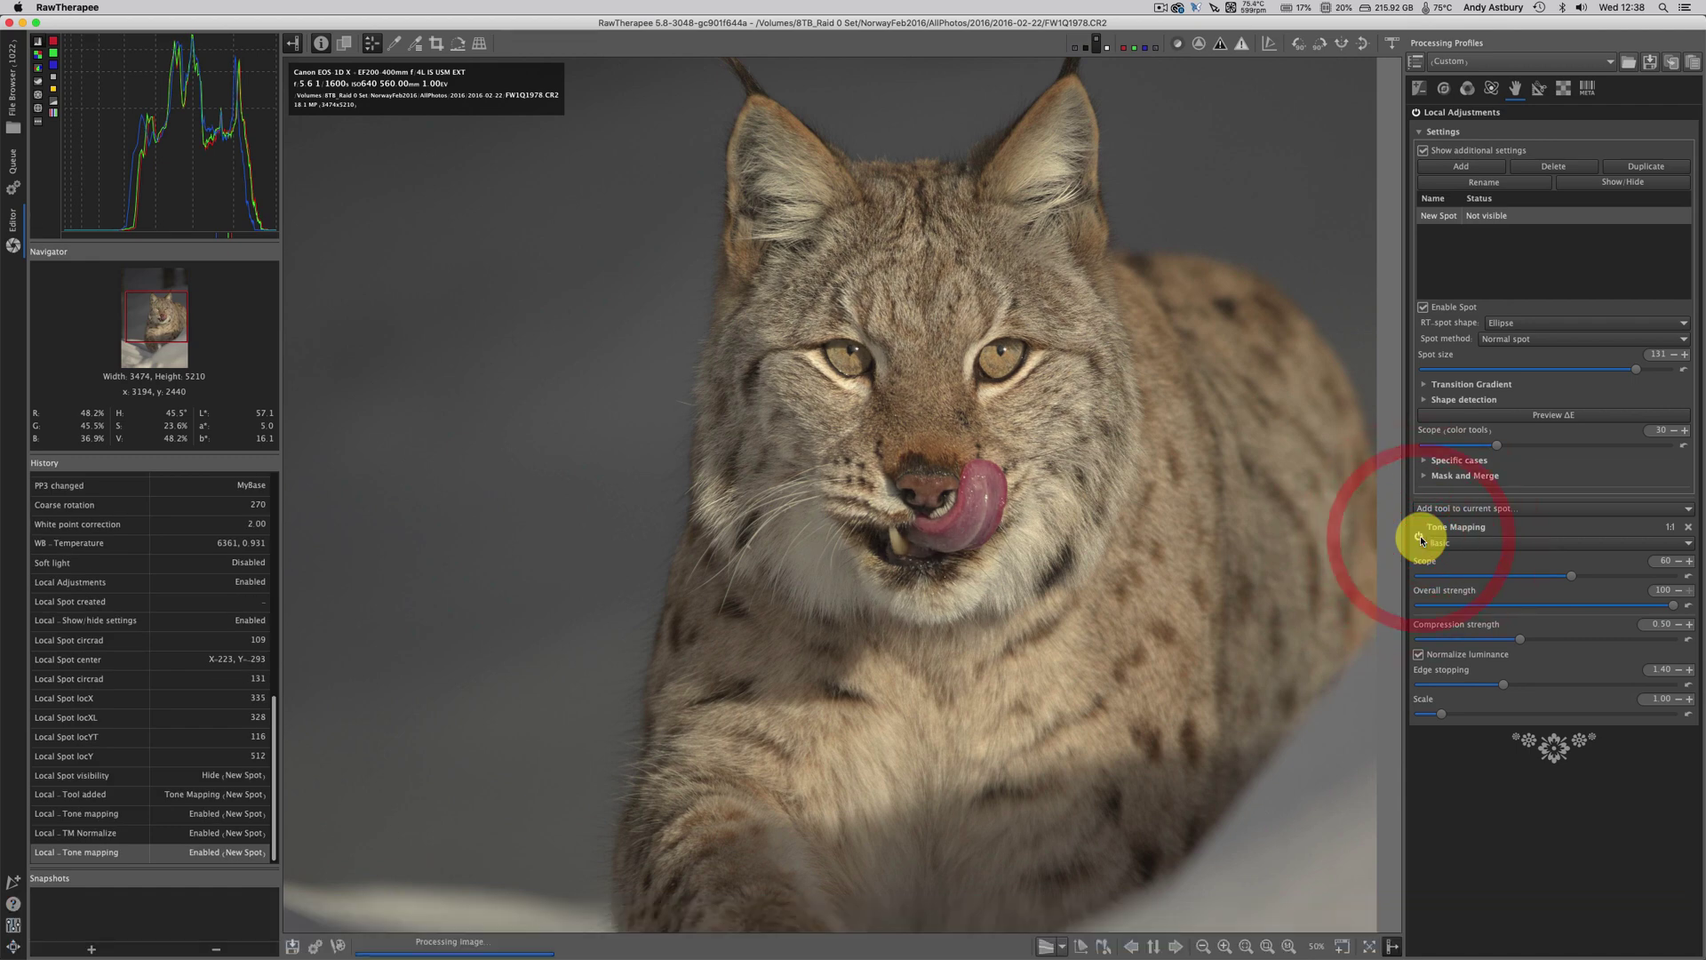
{"action": "left_click", "coordinate": [1420, 656]}
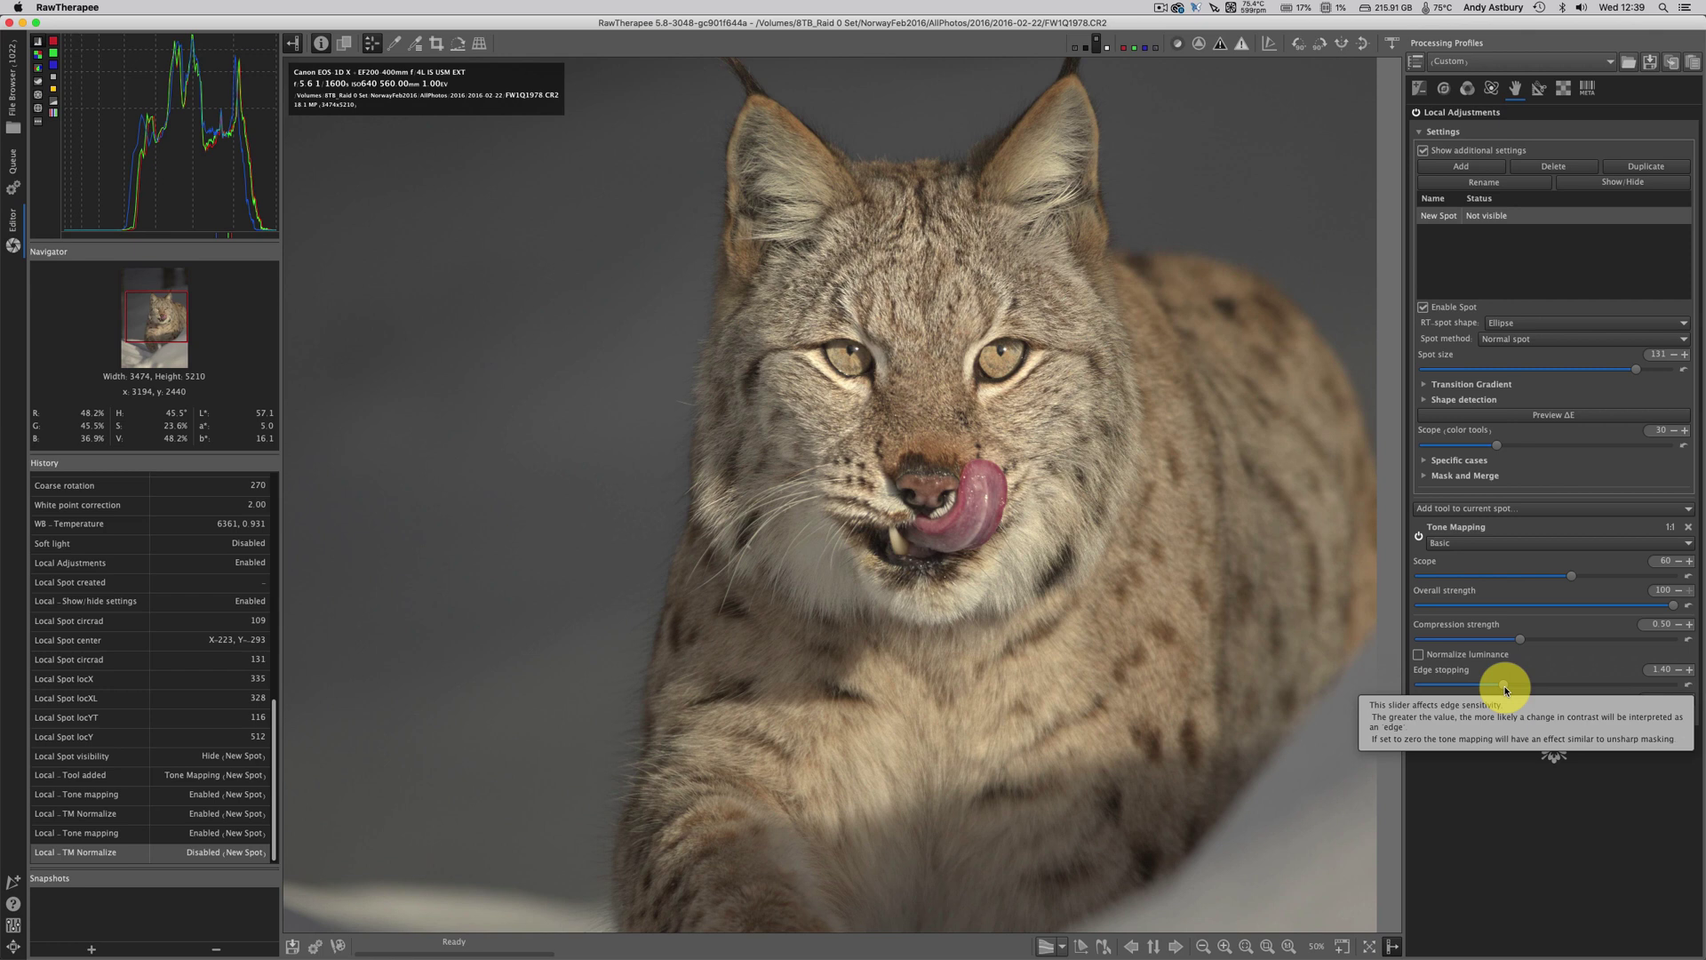
Step: Try face-spot Edge stopping at 2.17 and 3.24, then settle on 1.72
{"action": "left_click", "coordinate": [1505, 689]}
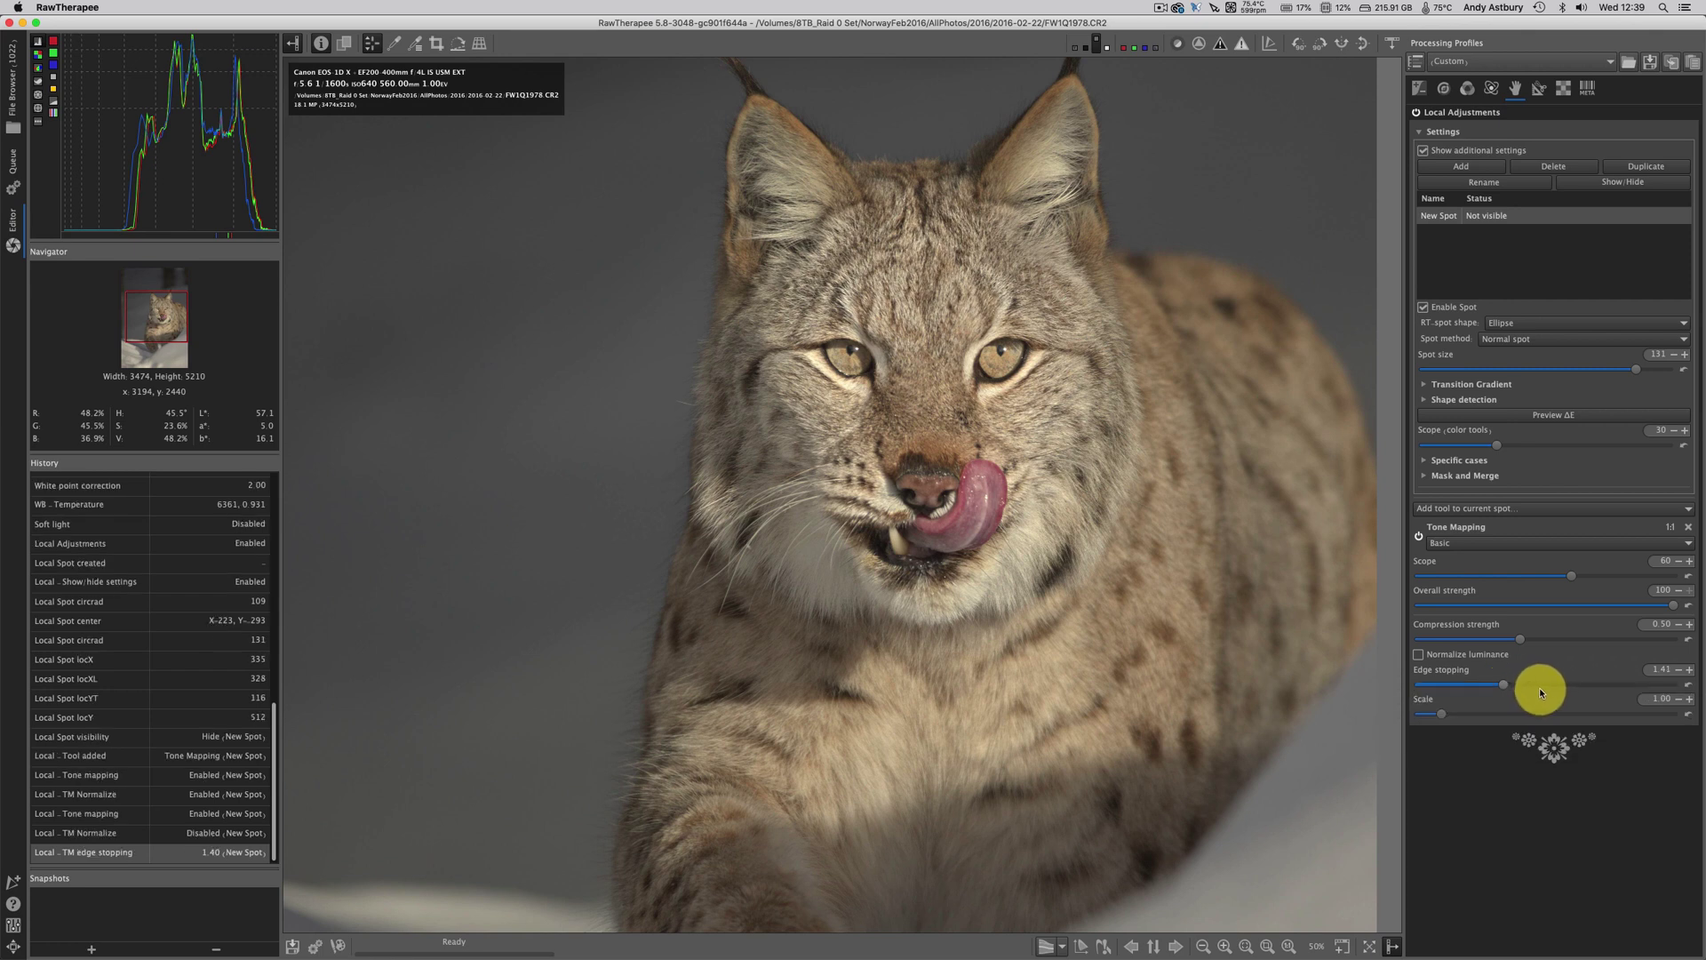
{"action": "left_click", "coordinate": [1553, 685]}
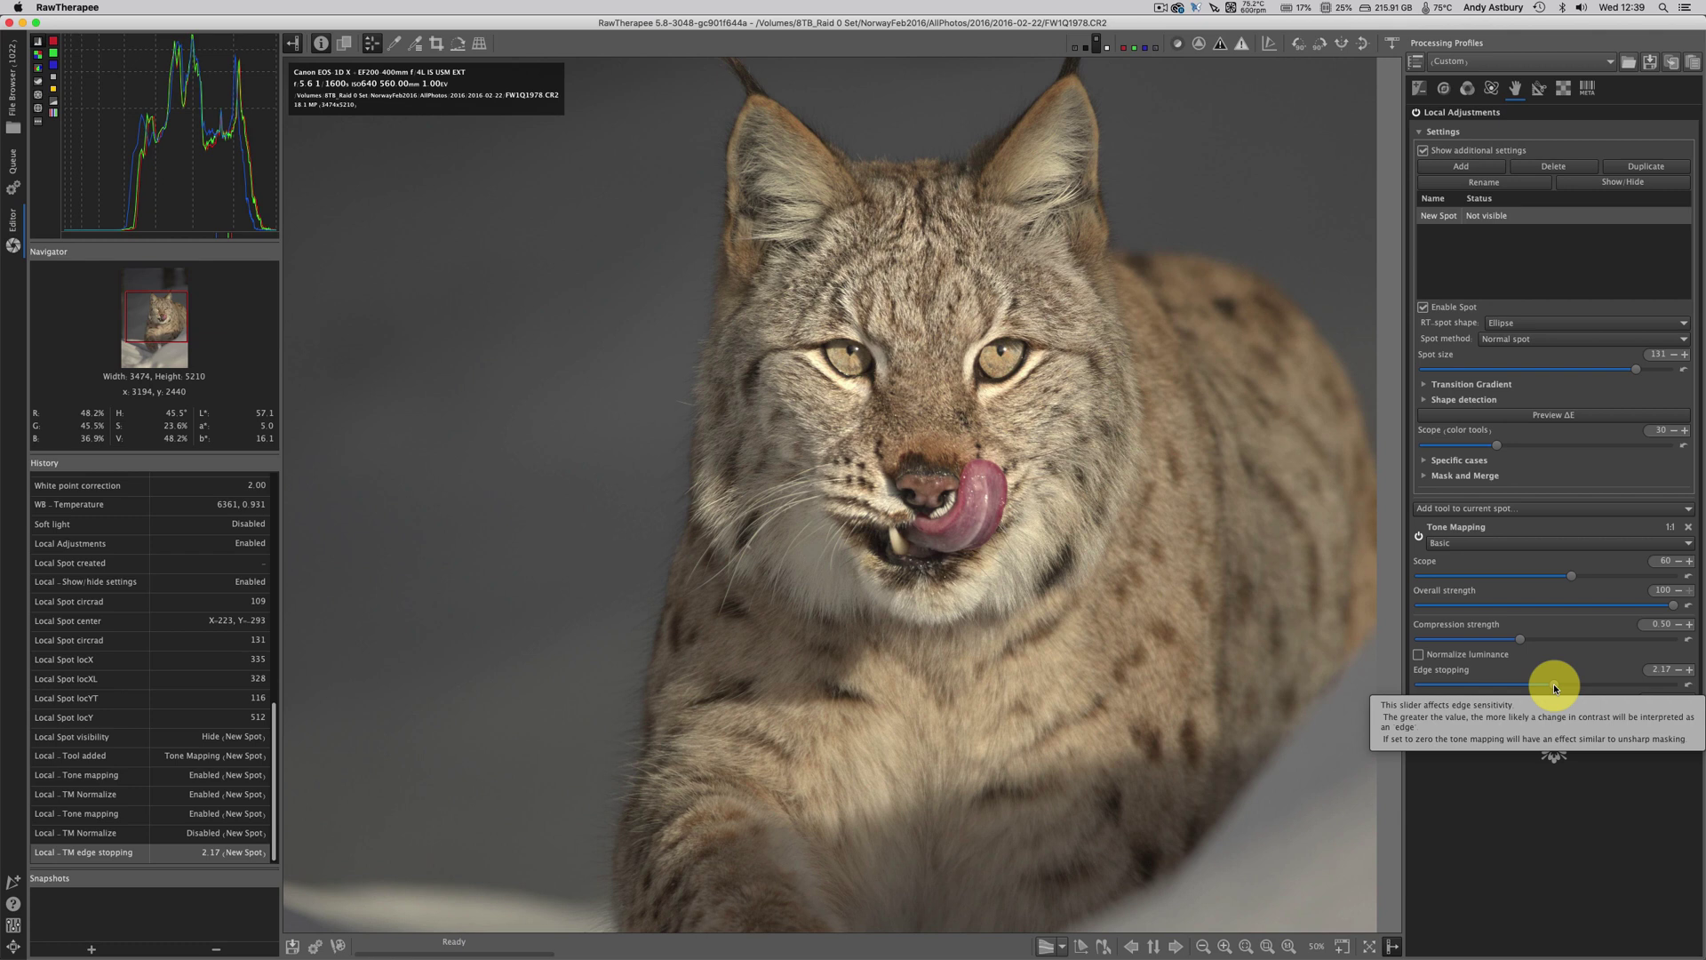
{"action": "left_click", "coordinate": [1623, 684]}
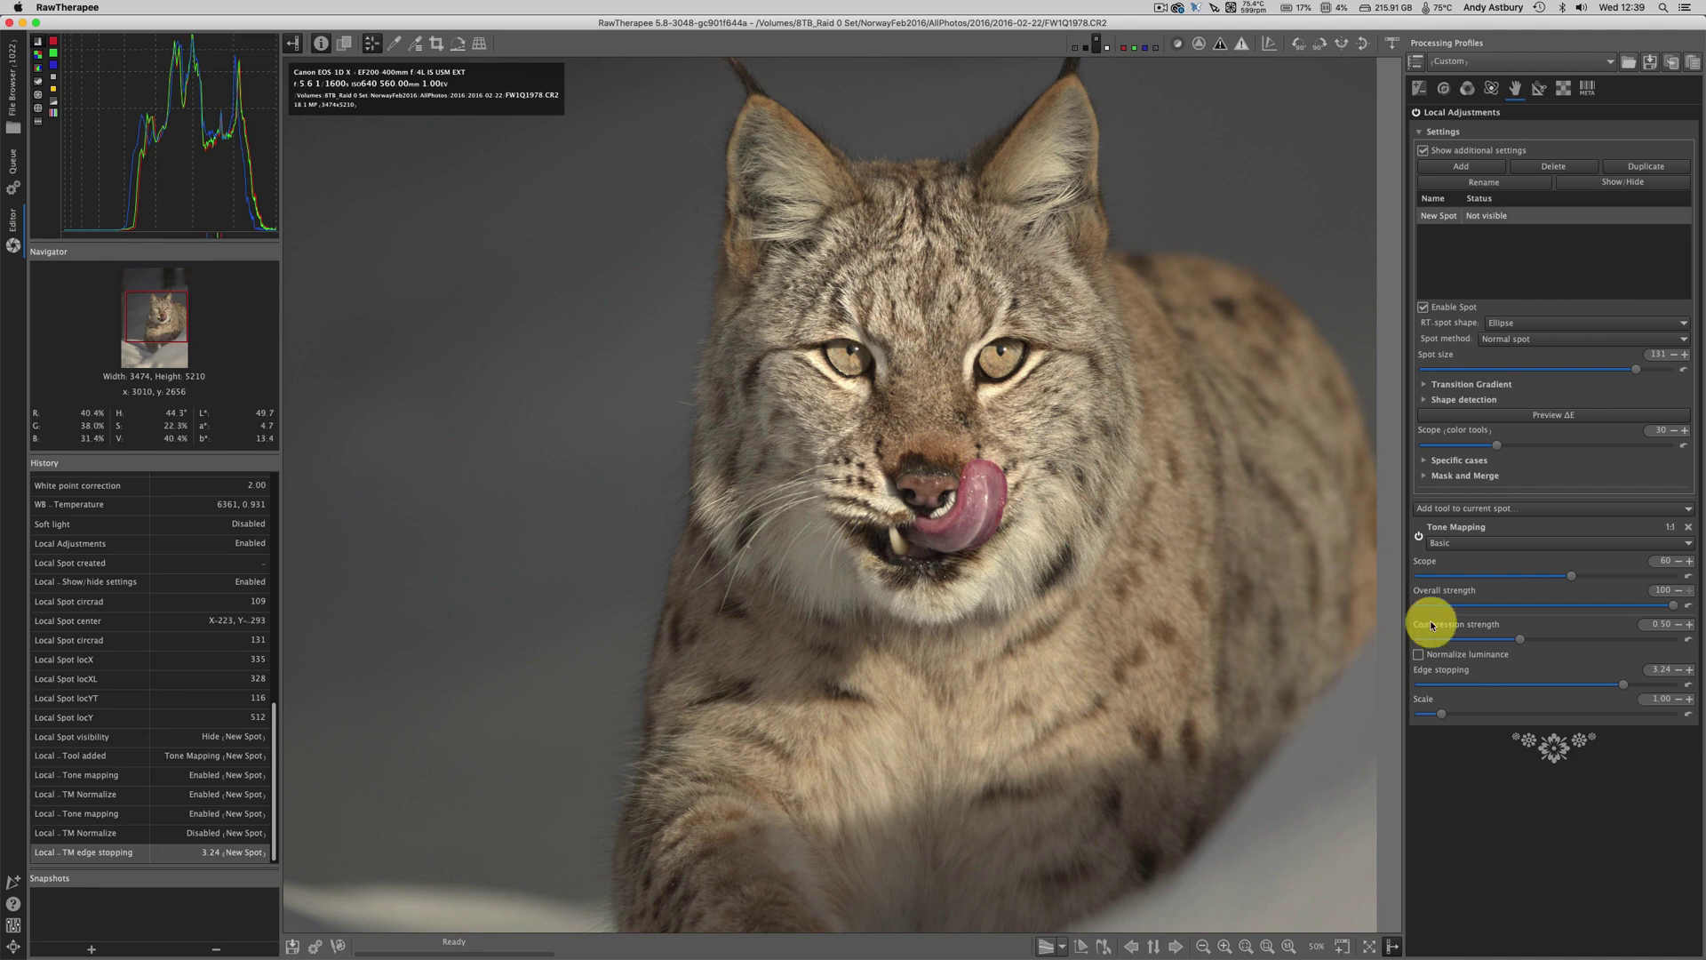
{"action": "left_click", "coordinate": [1525, 684]}
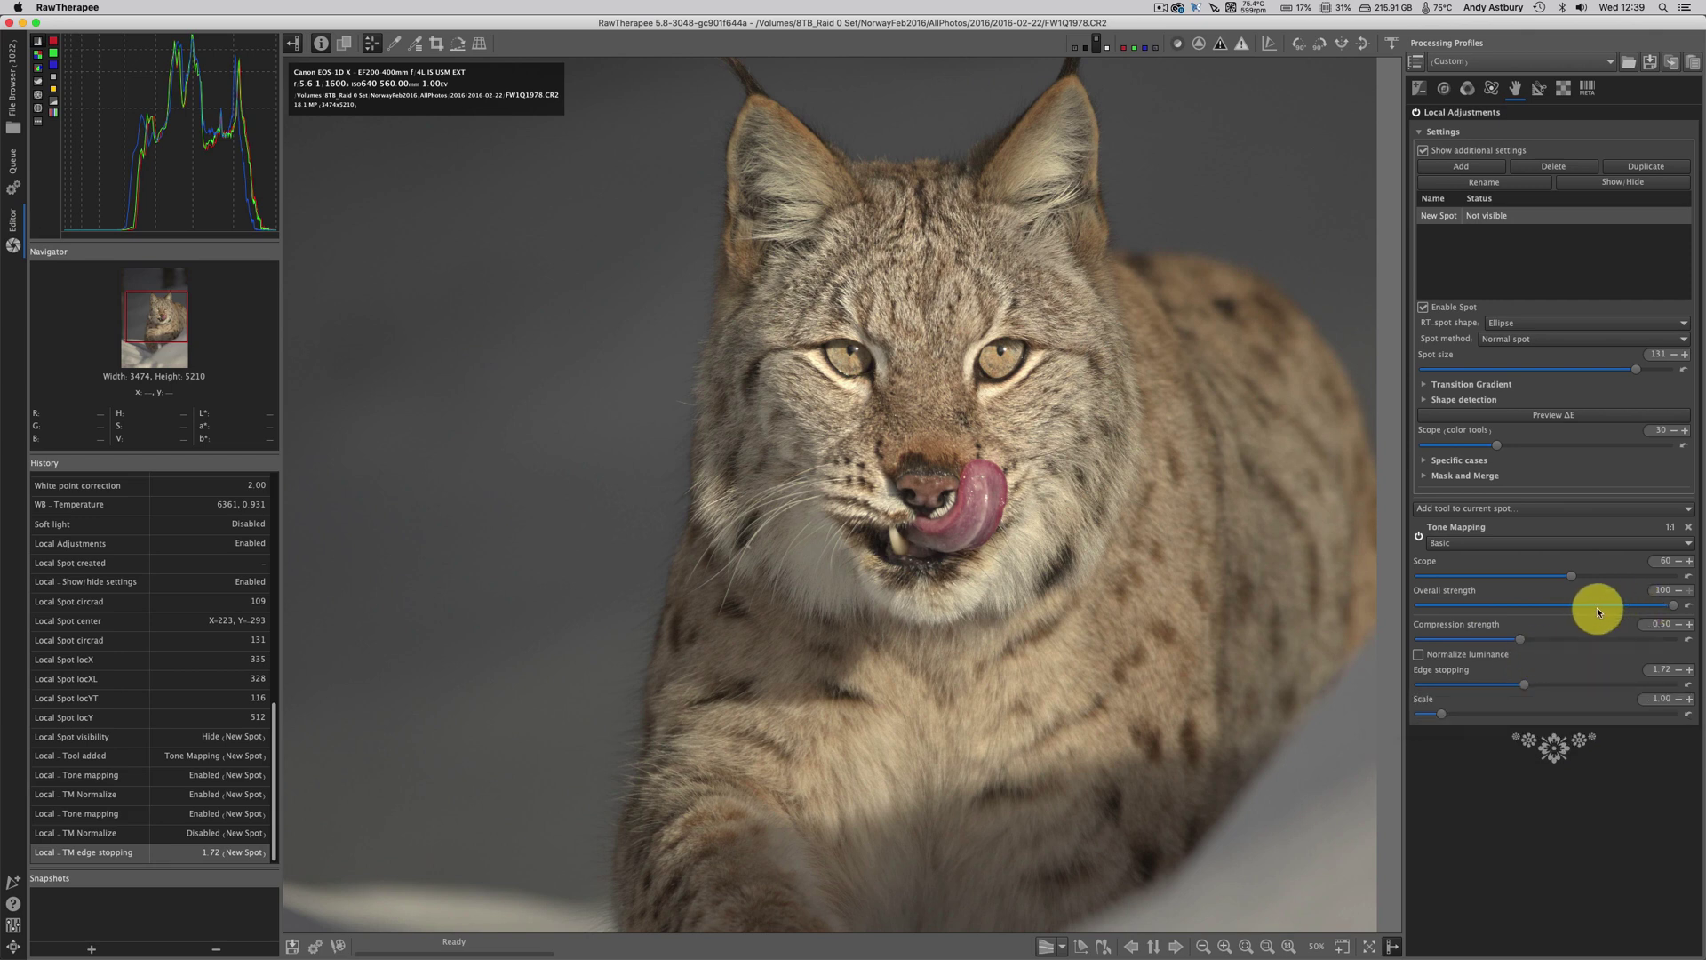
Step: Lower face tone mapping Overall strength to 46, compare it on/off, and zoom between the eyes
{"action": "left_click", "coordinate": [1535, 605]}
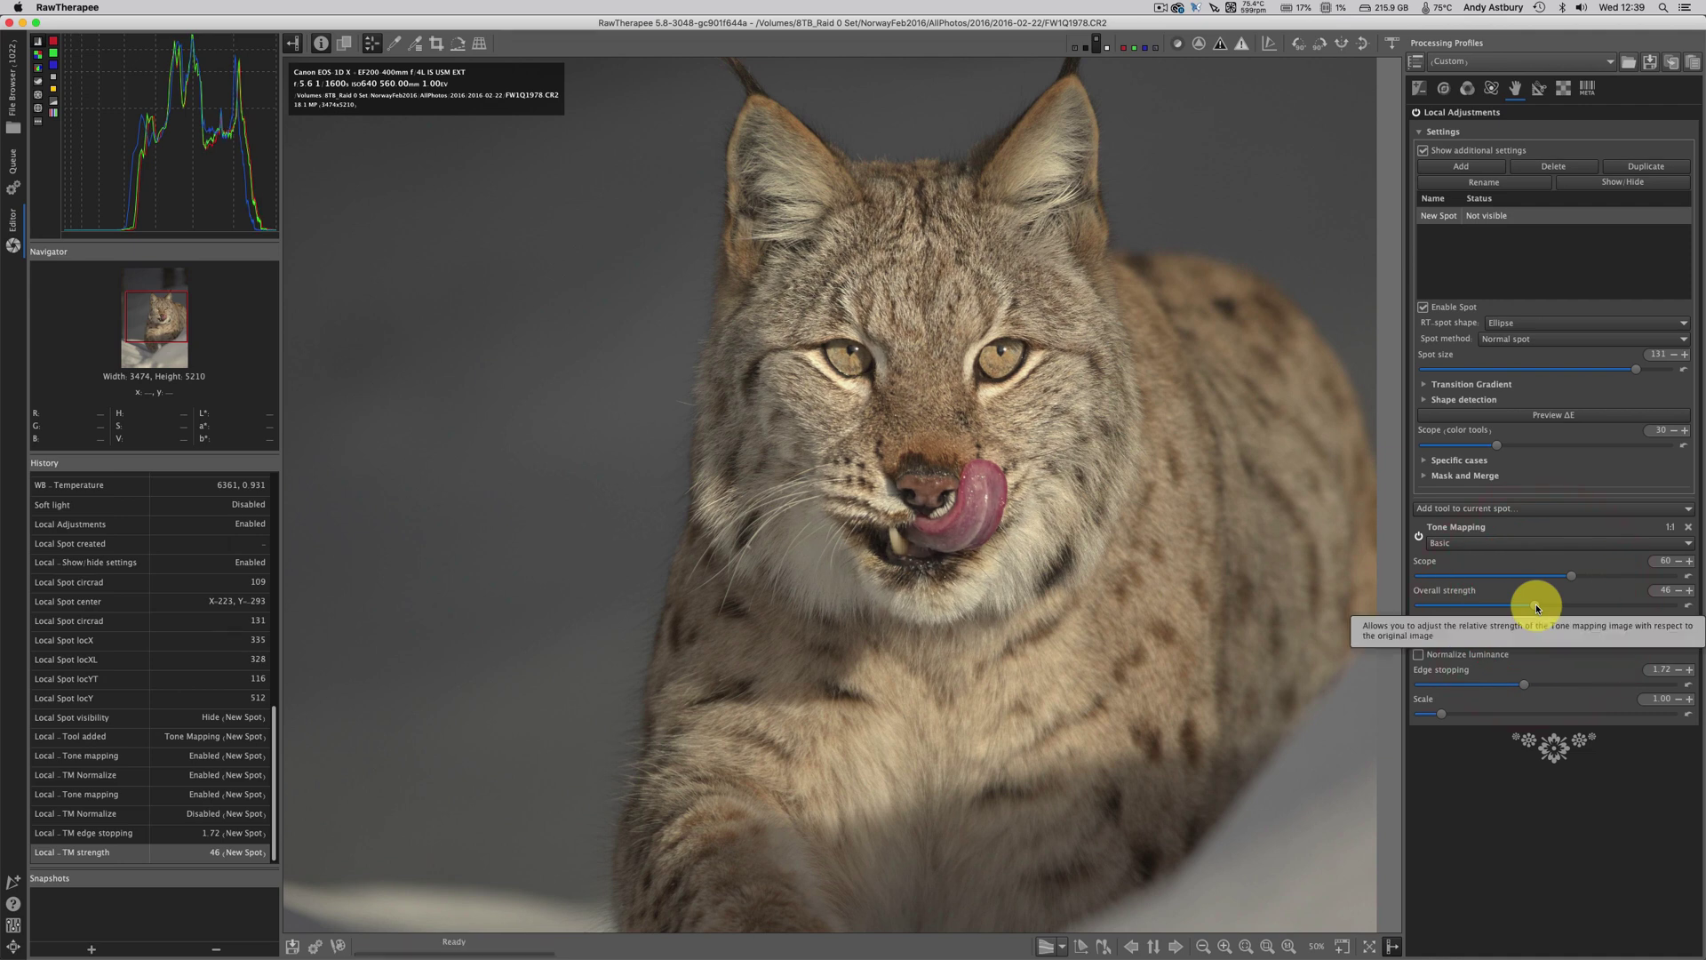
{"action": "left_click", "coordinate": [1419, 538]}
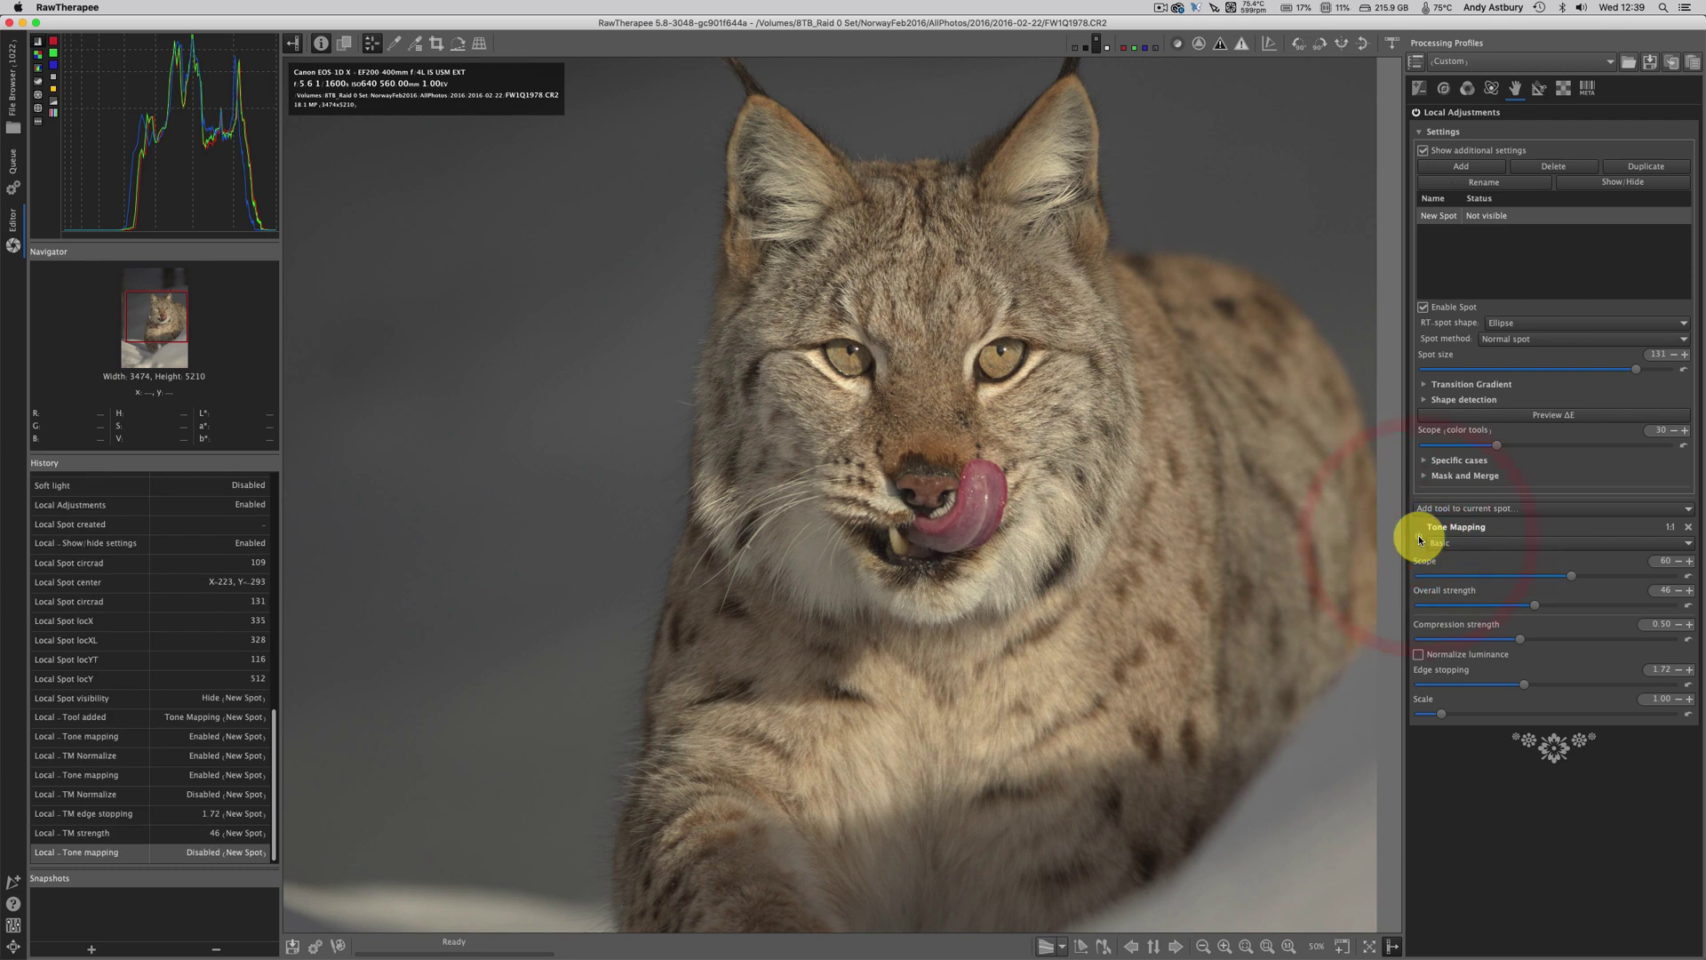
{"action": "left_click", "coordinate": [1419, 538]}
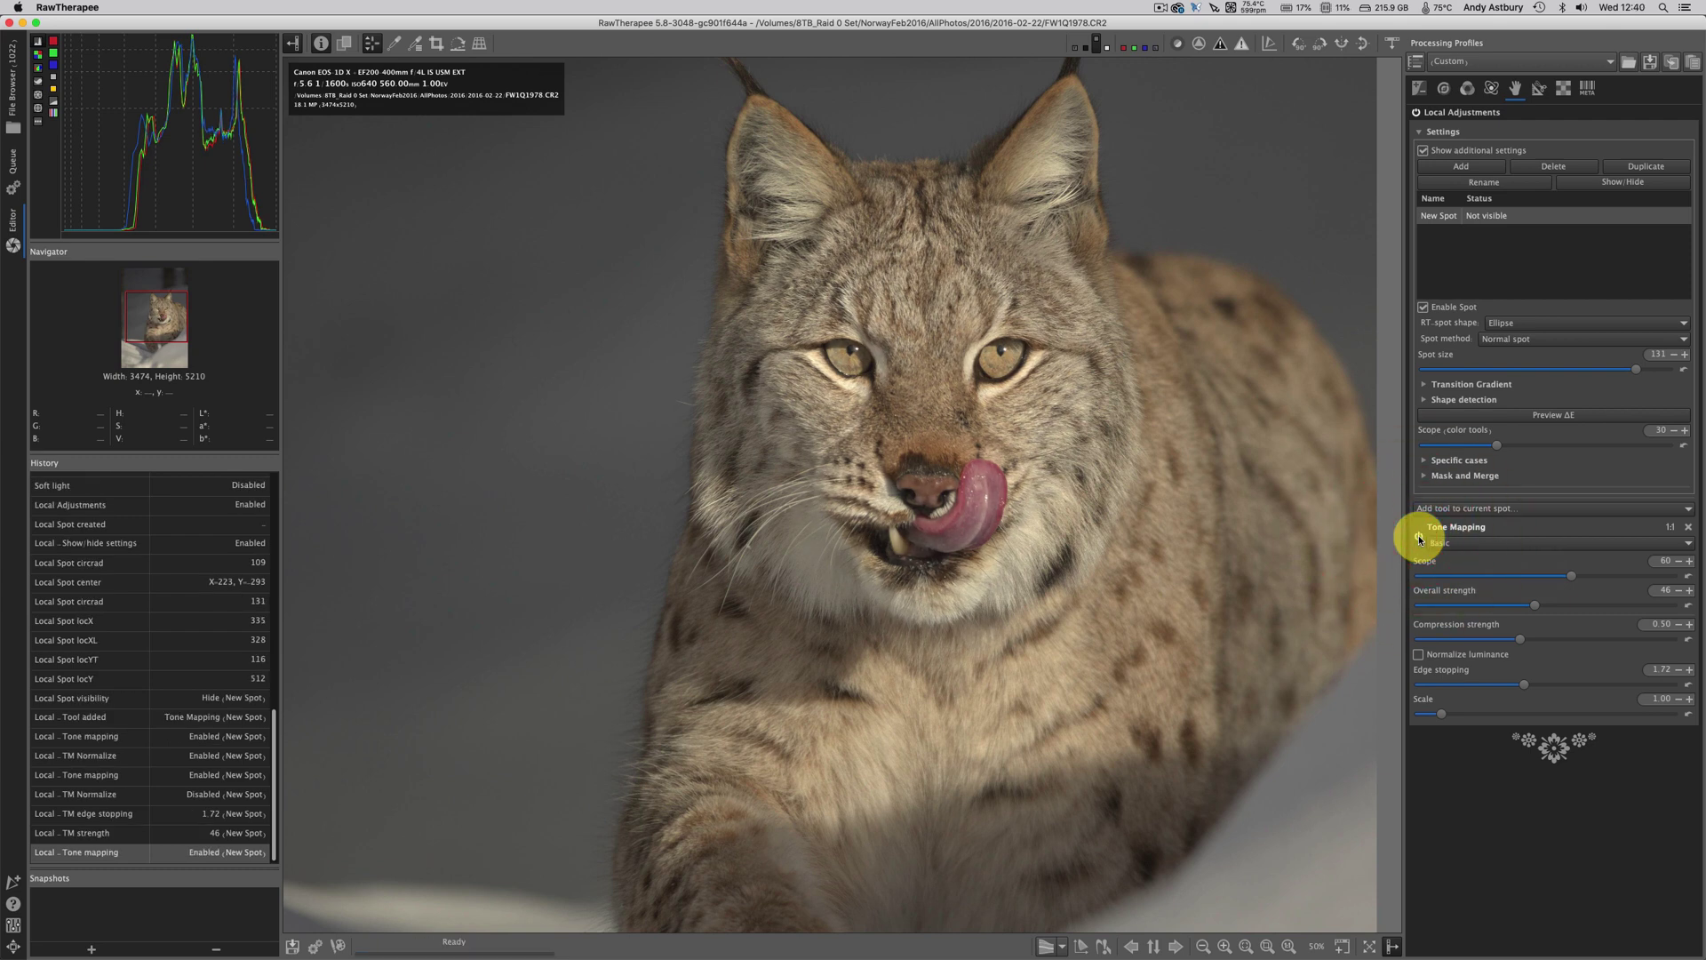
{"action": "left_click", "coordinate": [1419, 538]}
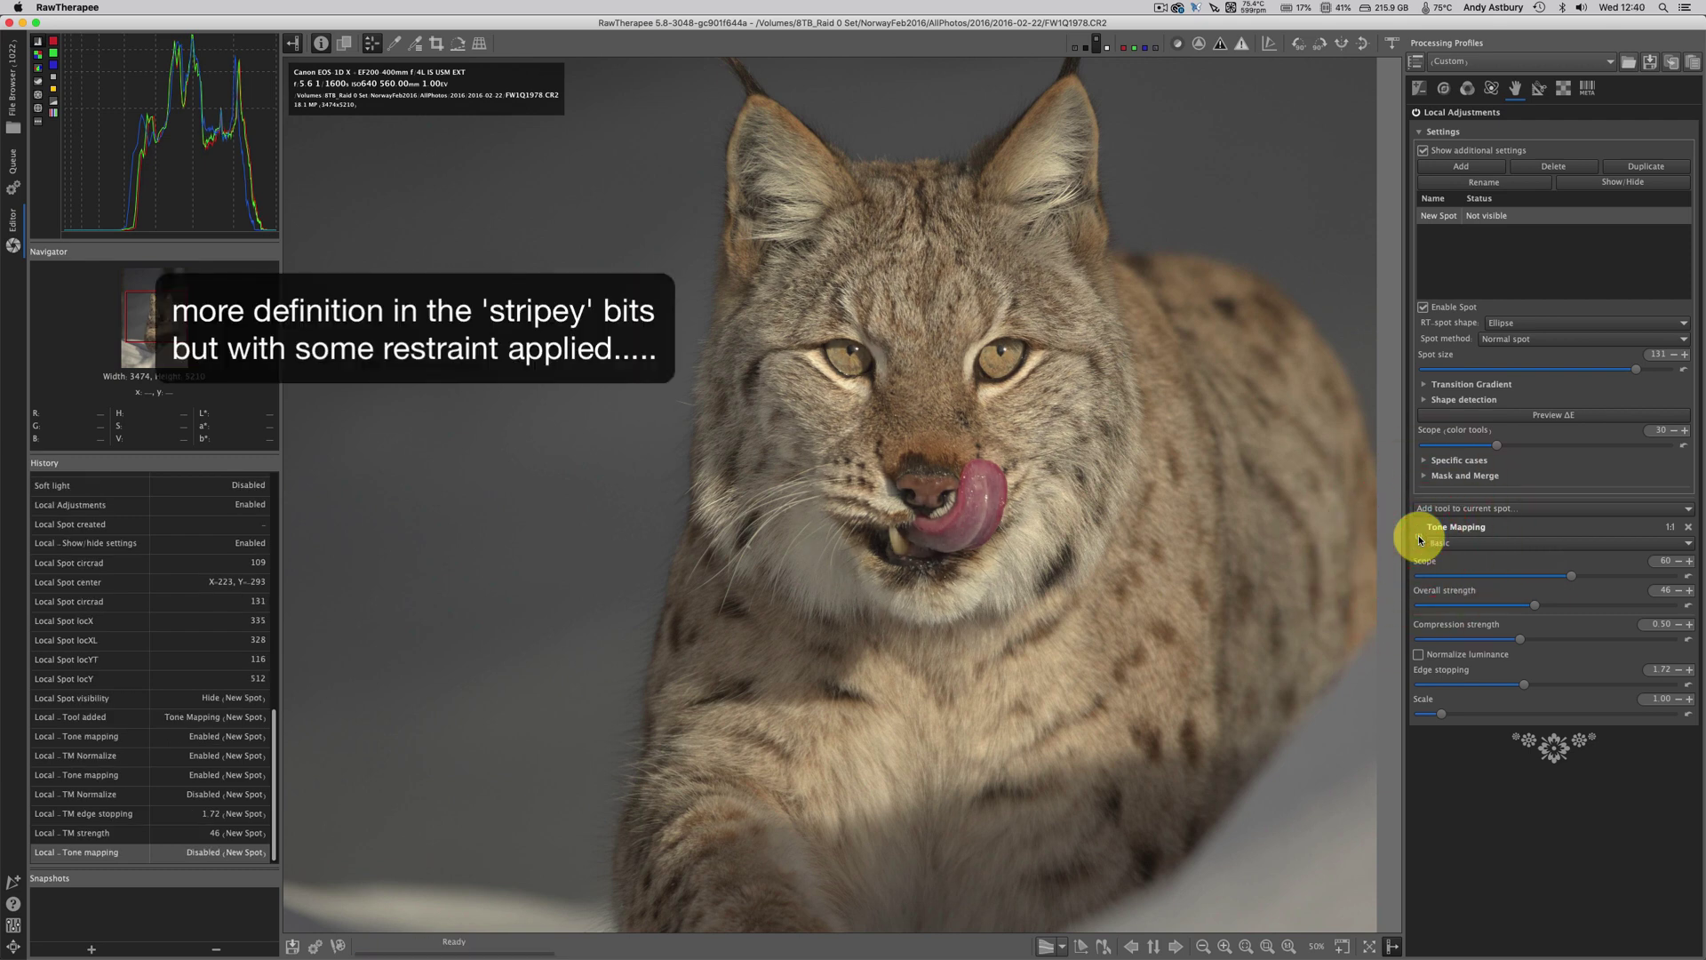
{"action": "left_click", "coordinate": [1419, 539]}
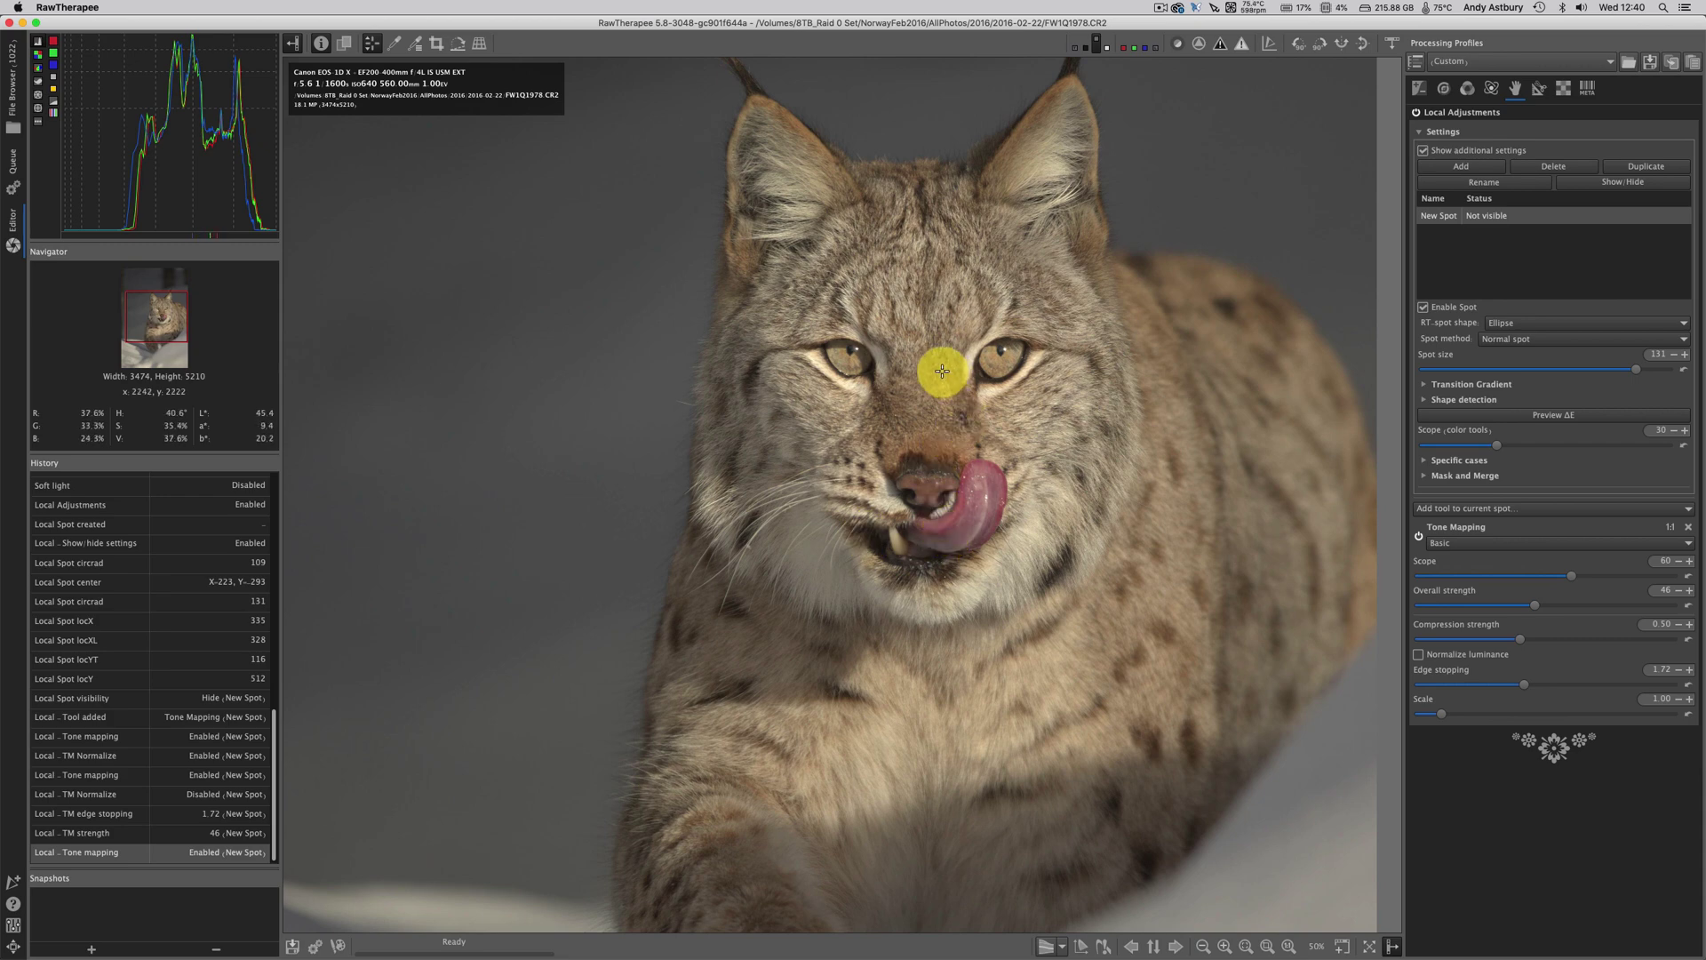
{"action": "scroll", "coordinate": [948, 372], "scroll_direction": "up", "scroll_amount": 1}
{"action": "scroll", "coordinate": [947, 373], "scroll_direction": "up", "scroll_amount": 2}
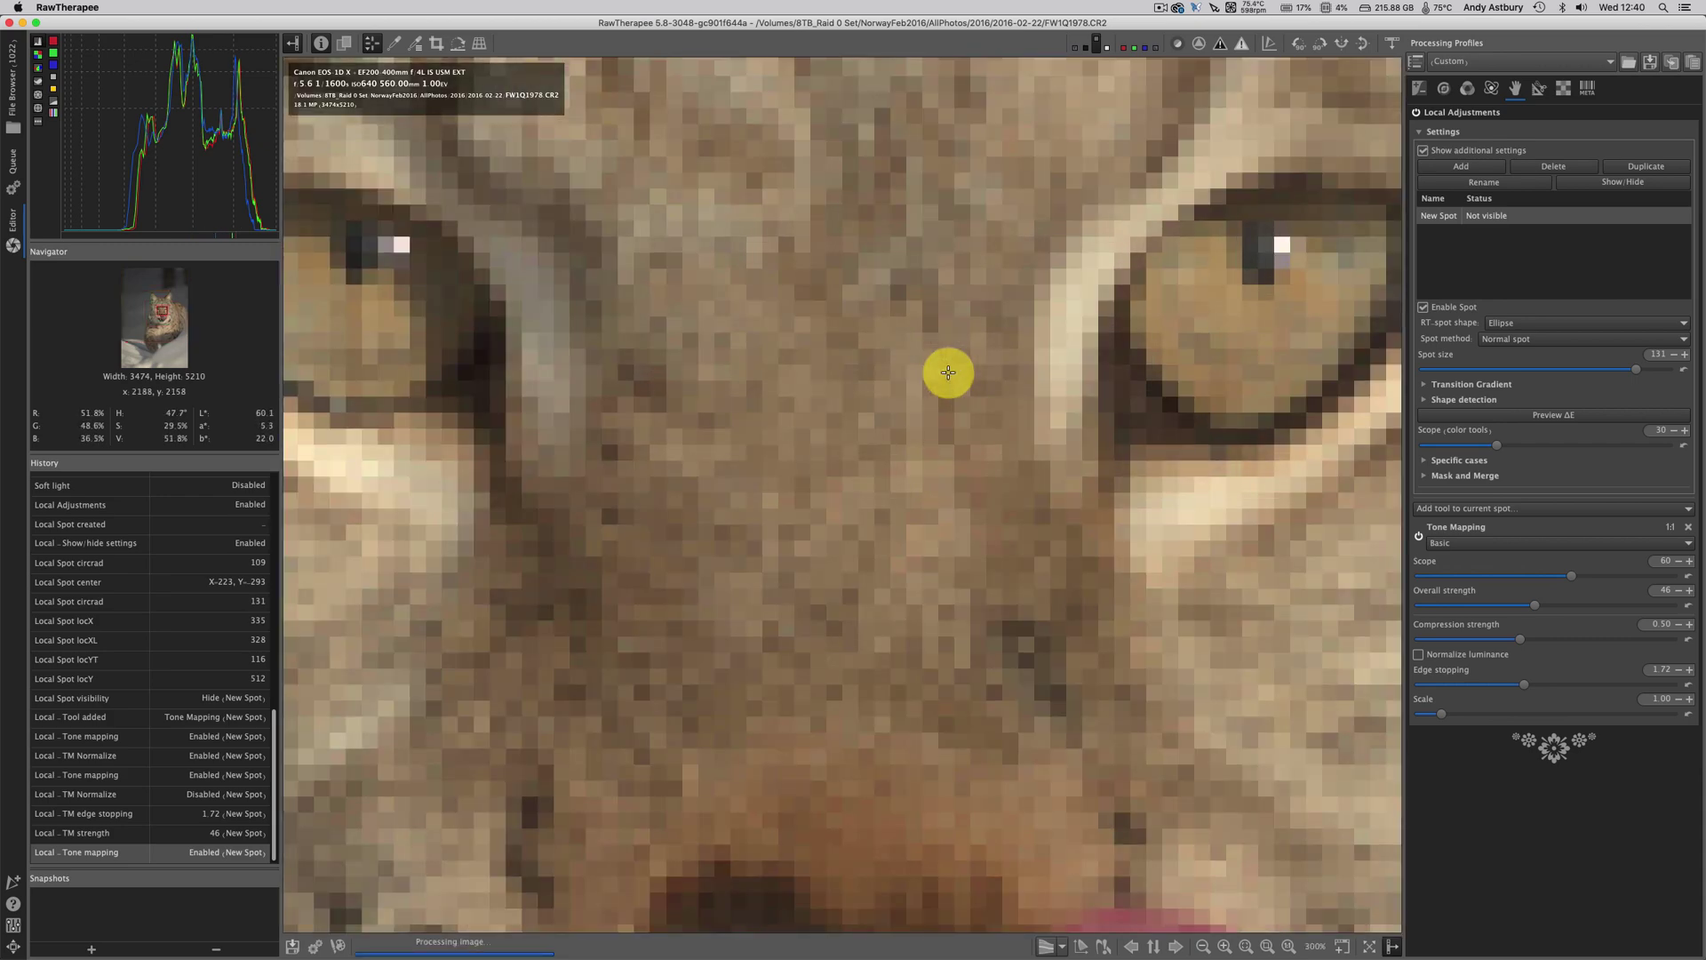
{"action": "scroll", "coordinate": [947, 373], "scroll_direction": "up", "scroll_amount": 1}
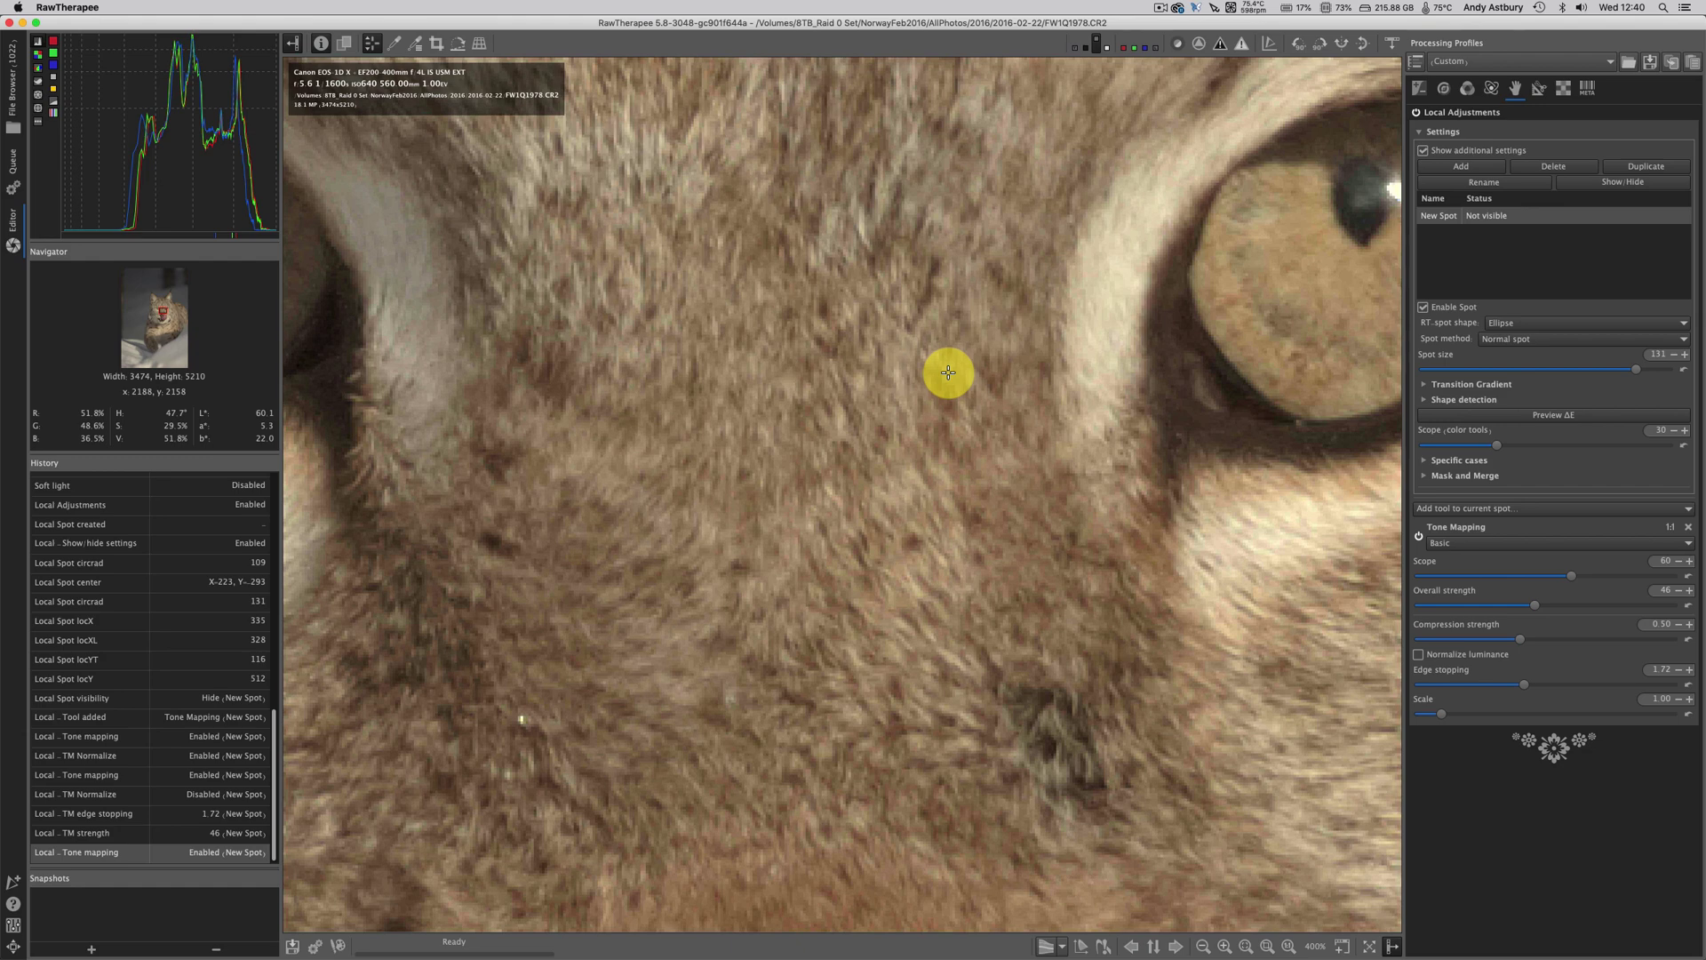
{"action": "scroll", "coordinate": [948, 373], "scroll_direction": "down", "scroll_amount": 1}
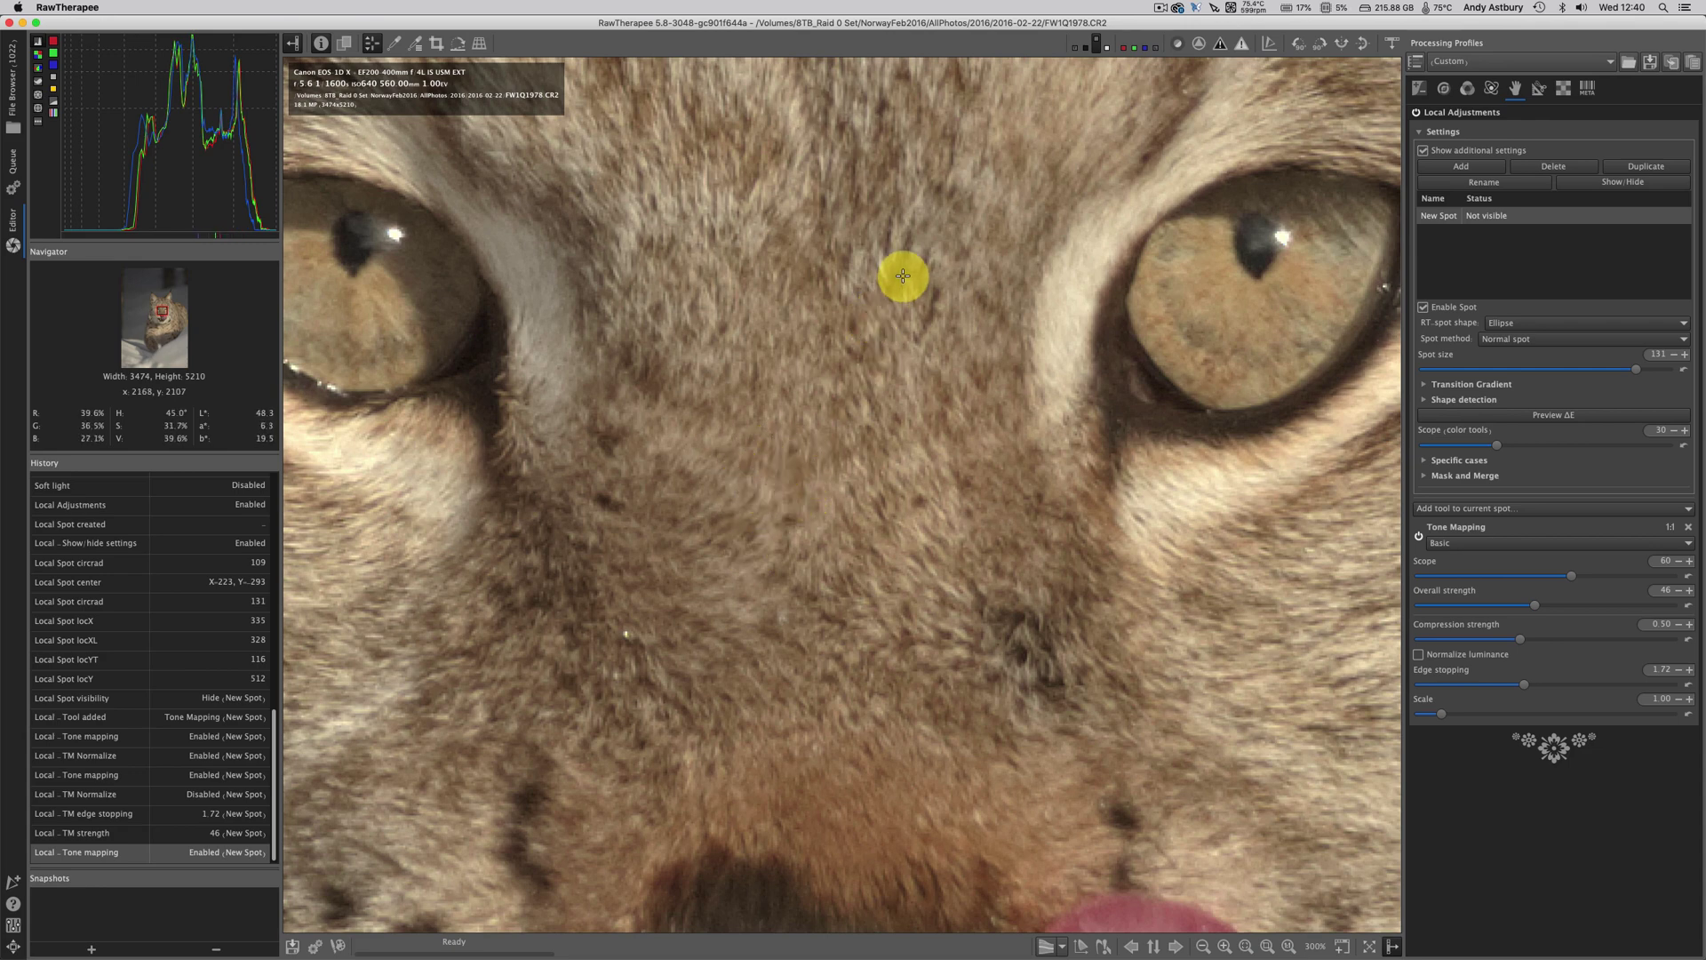
{"action": "scroll", "coordinate": [889, 293], "scroll_direction": "up", "scroll_amount": 5}
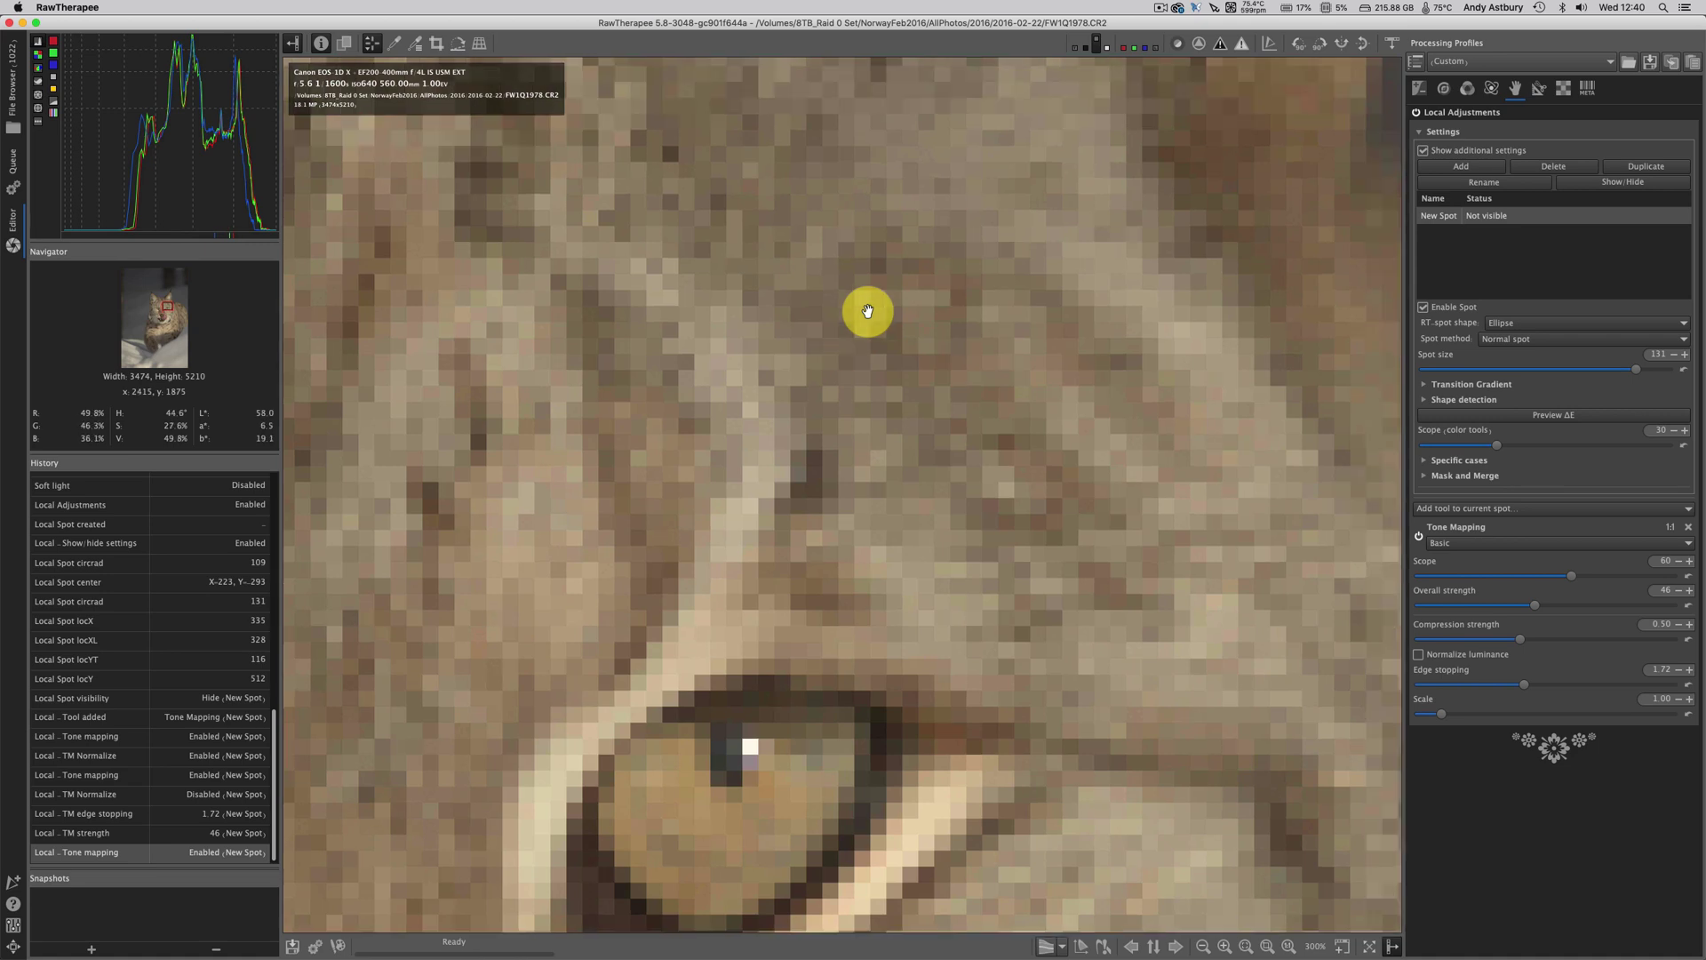
{"action": "left_click", "coordinate": [868, 311]}
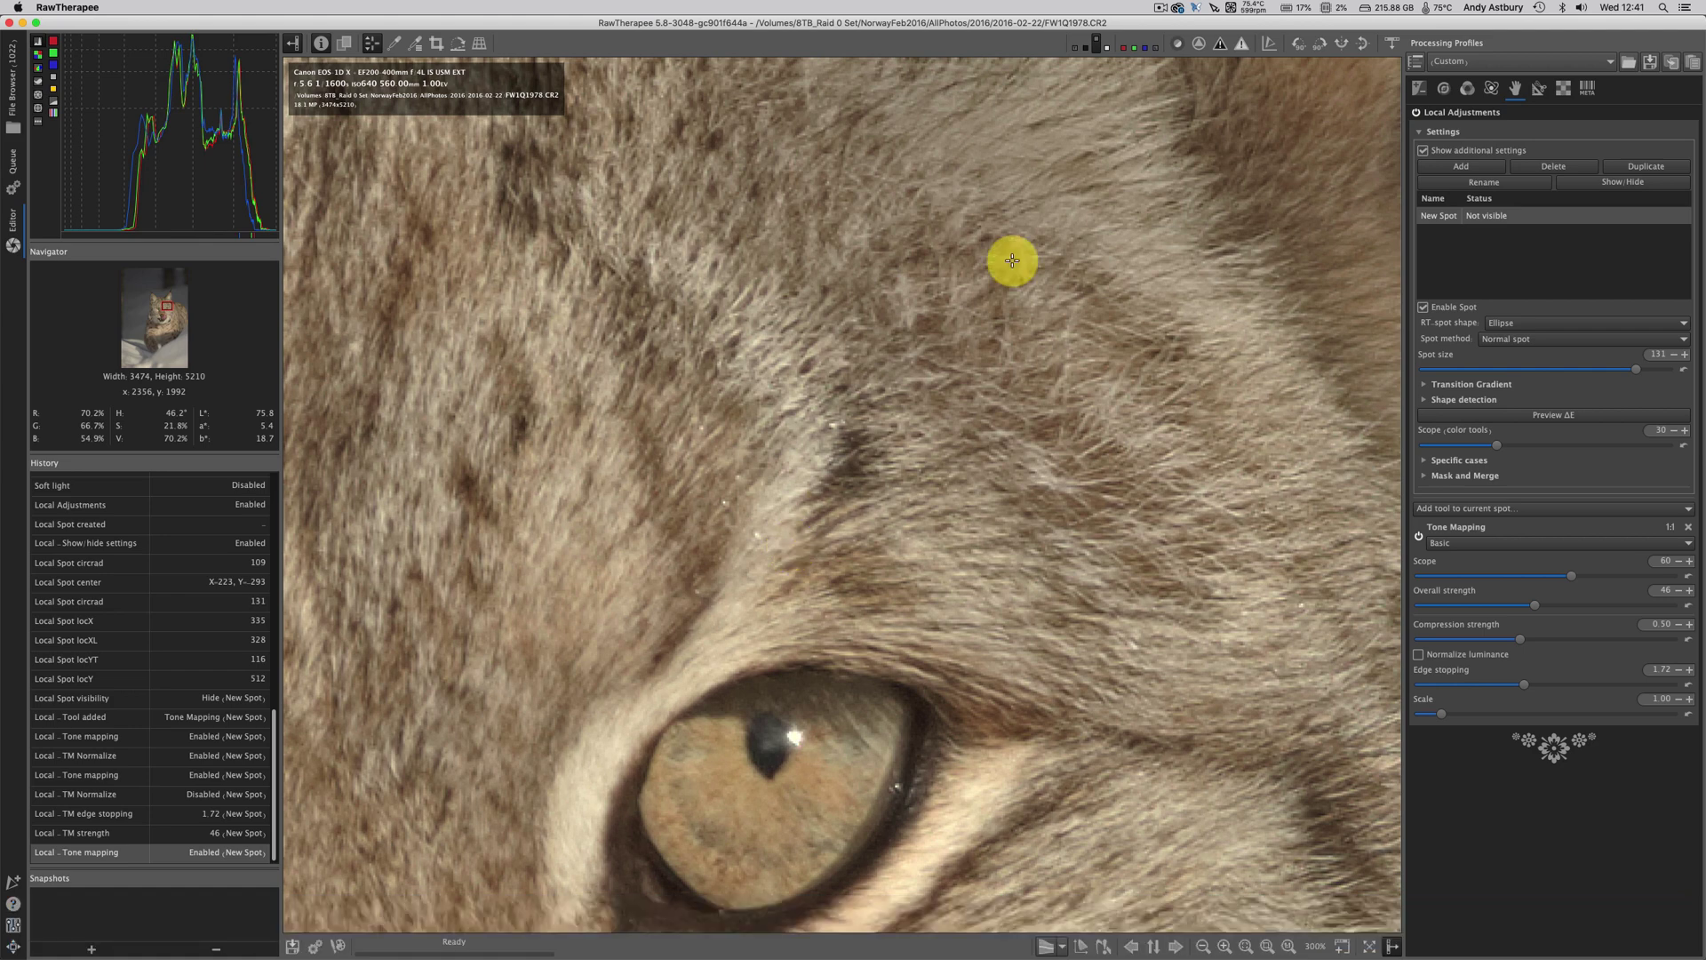
Step: Turn on Impulse Noise Reduction in the Detail tab with its Threshold at 58
{"action": "left_click", "coordinate": [1443, 90]}
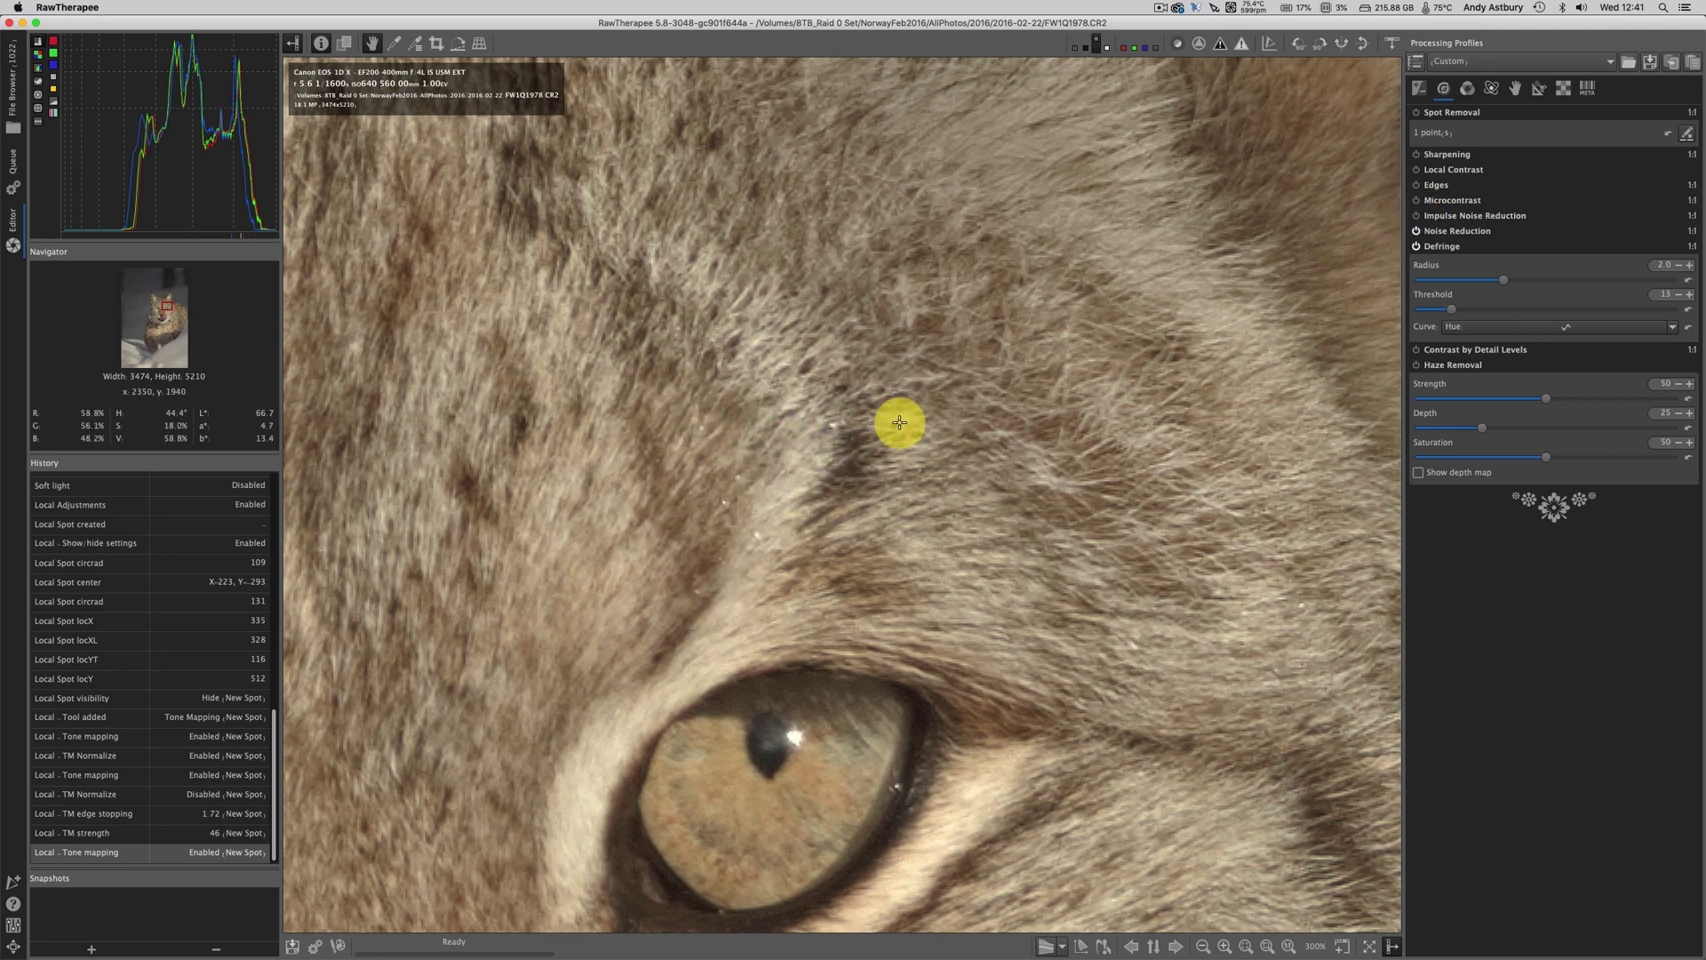
{"action": "left_click", "coordinate": [1417, 215]}
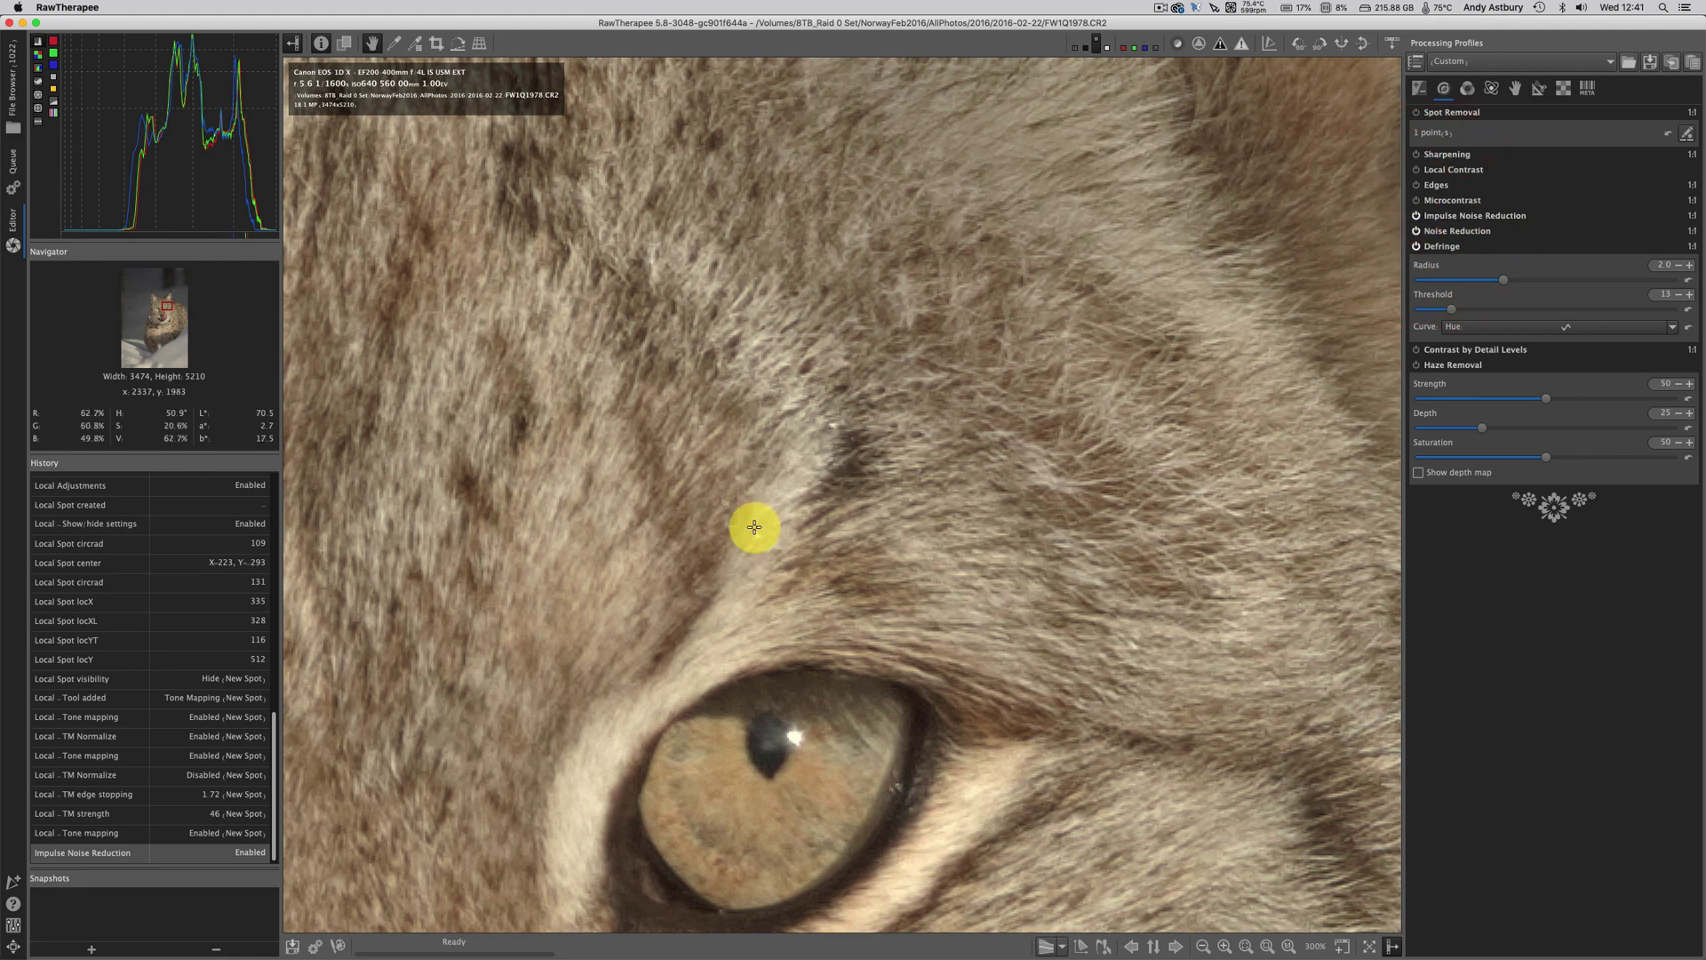
{"action": "left_click", "coordinate": [1479, 217]}
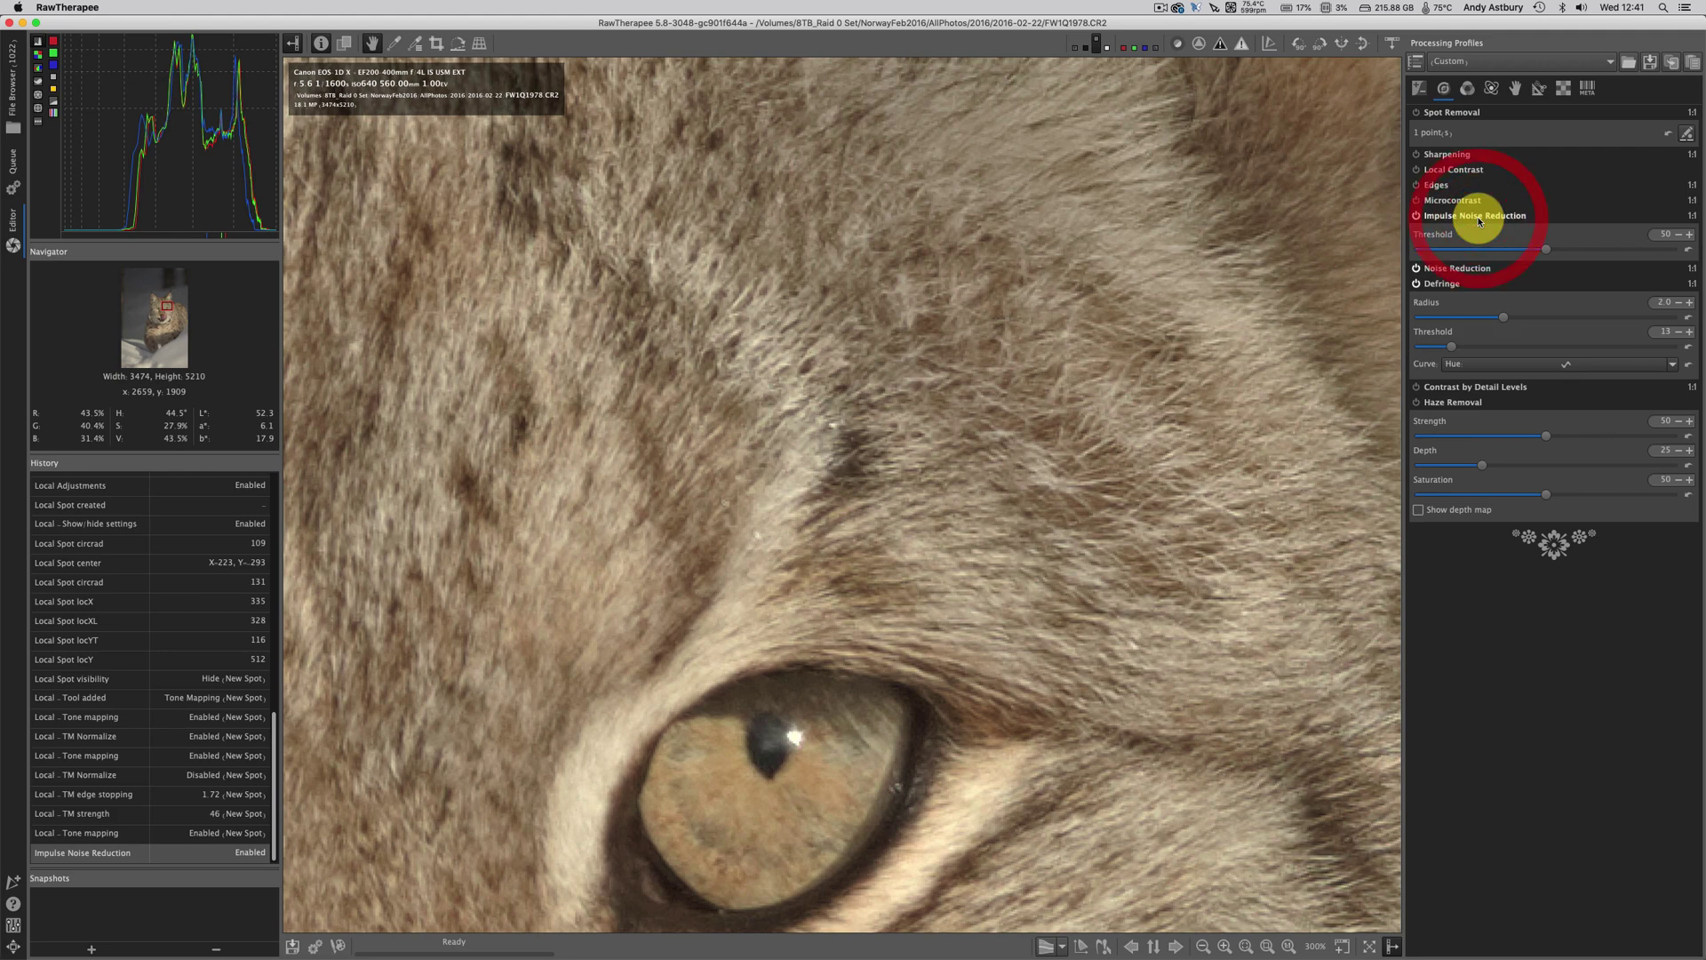
{"action": "left_click", "coordinate": [1573, 250]}
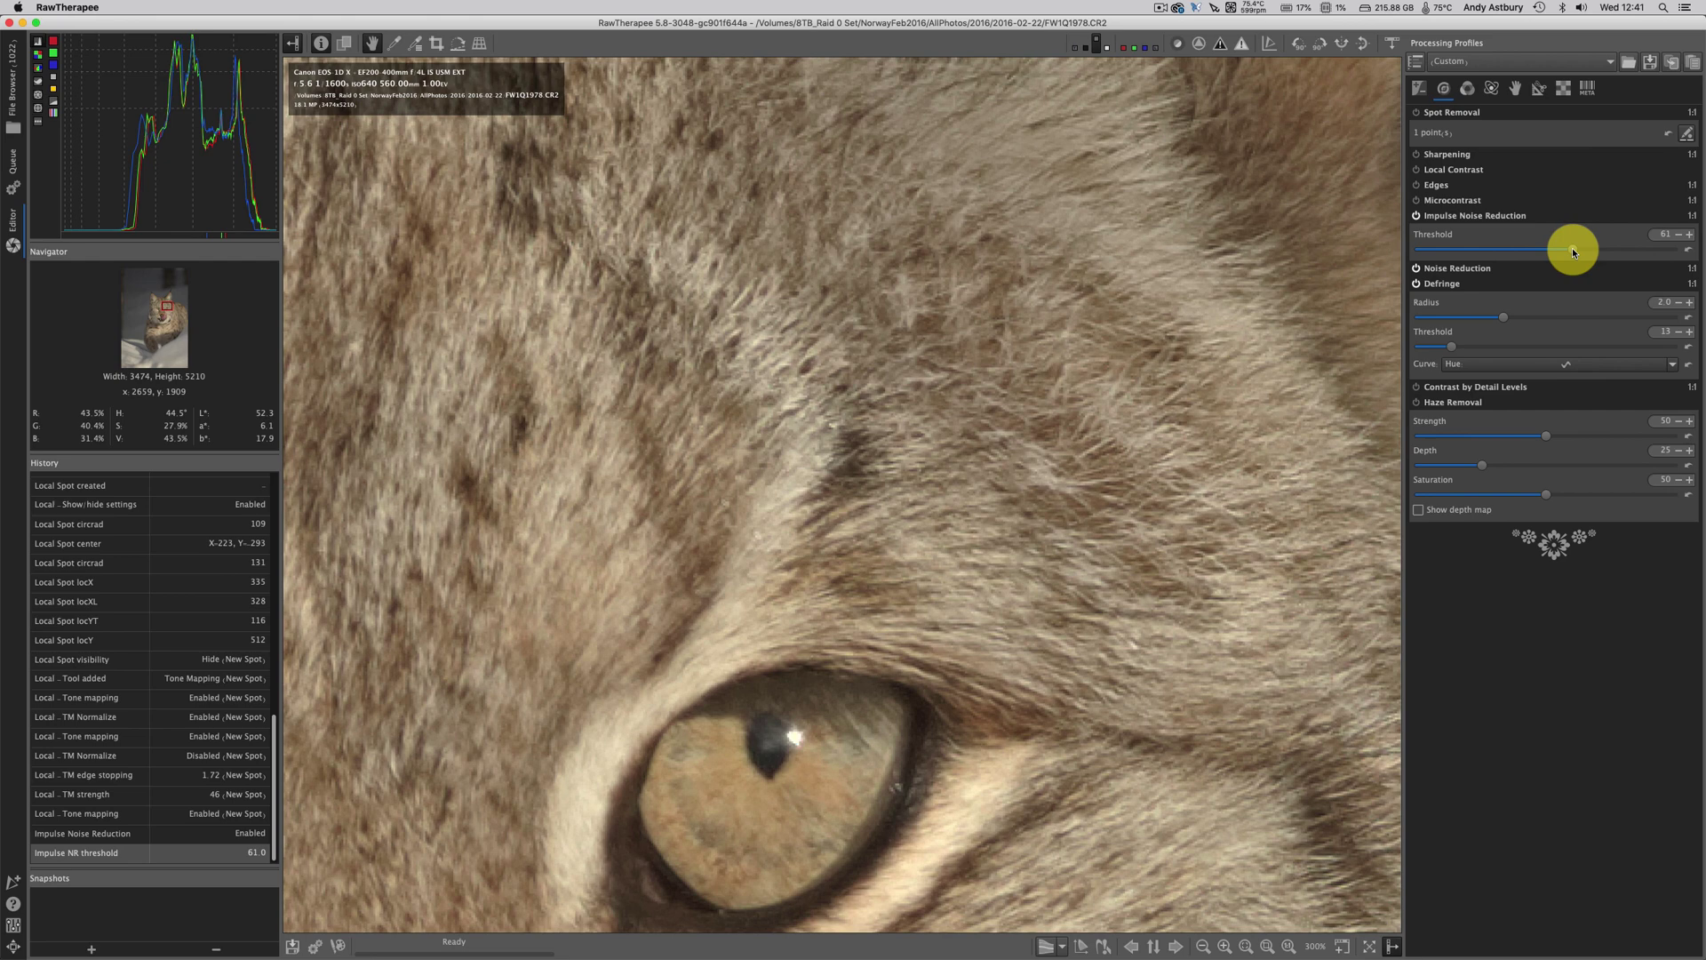
{"action": "left_click_drag", "start_coordinate": [1572, 251], "coordinate": [1566, 251]}
{"action": "left_click", "coordinate": [1566, 249]}
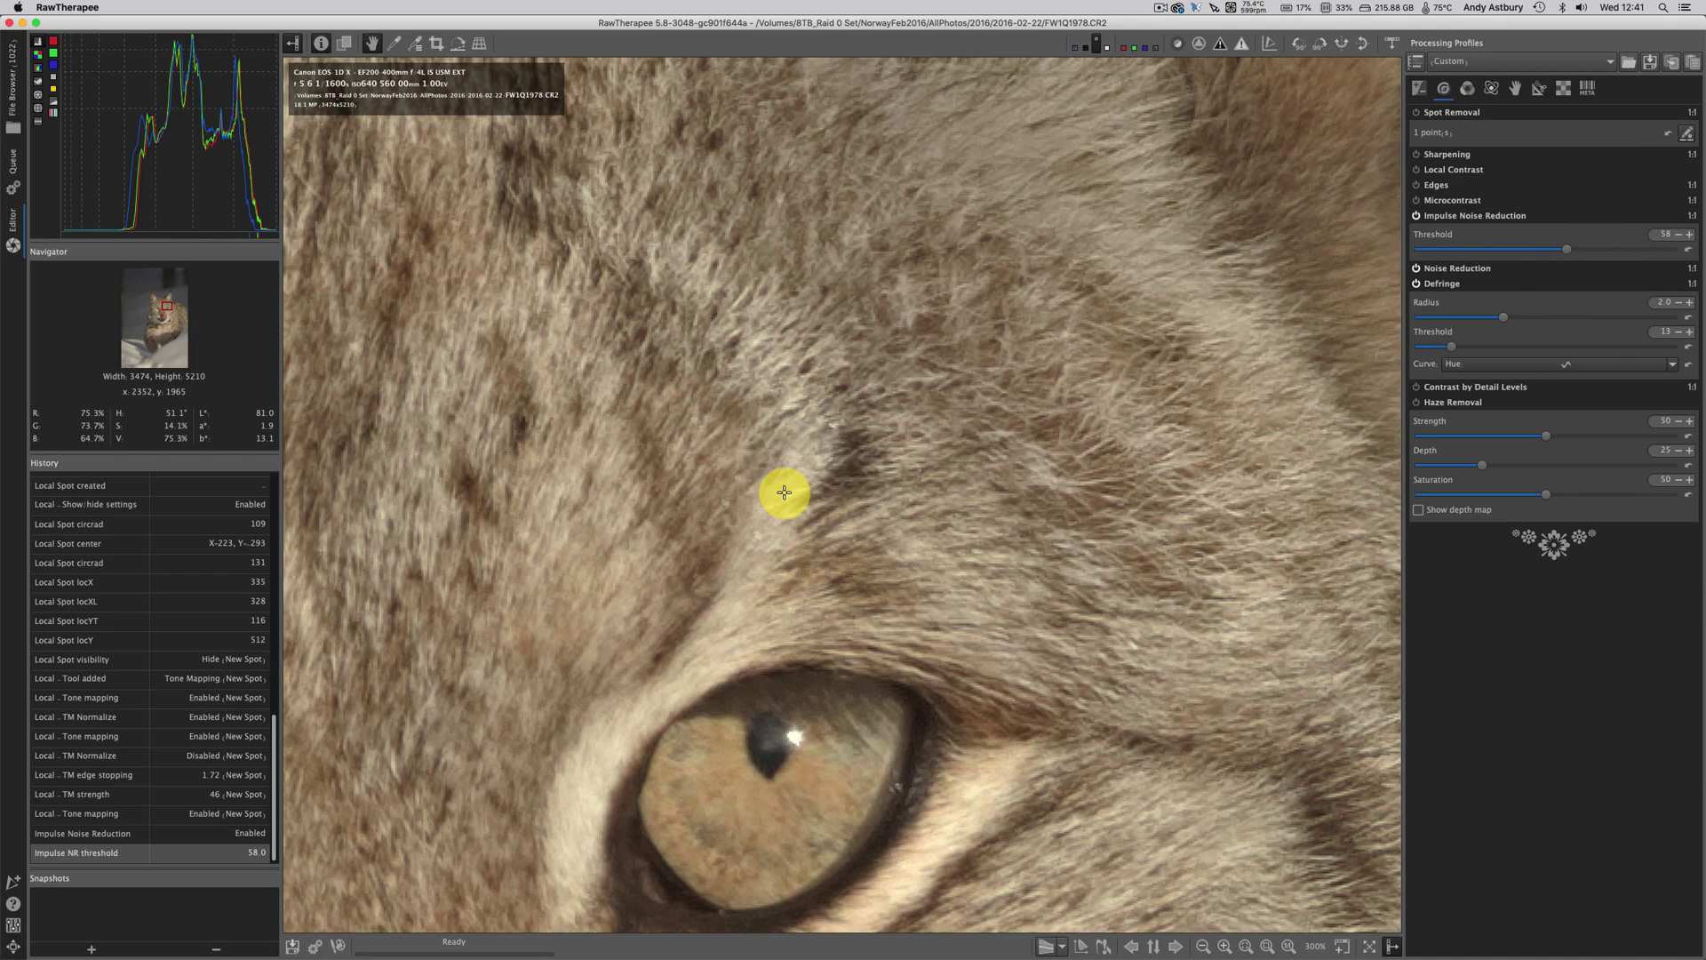
{"action": "scroll", "coordinate": [784, 492], "scroll_direction": "down", "scroll_amount": 2}
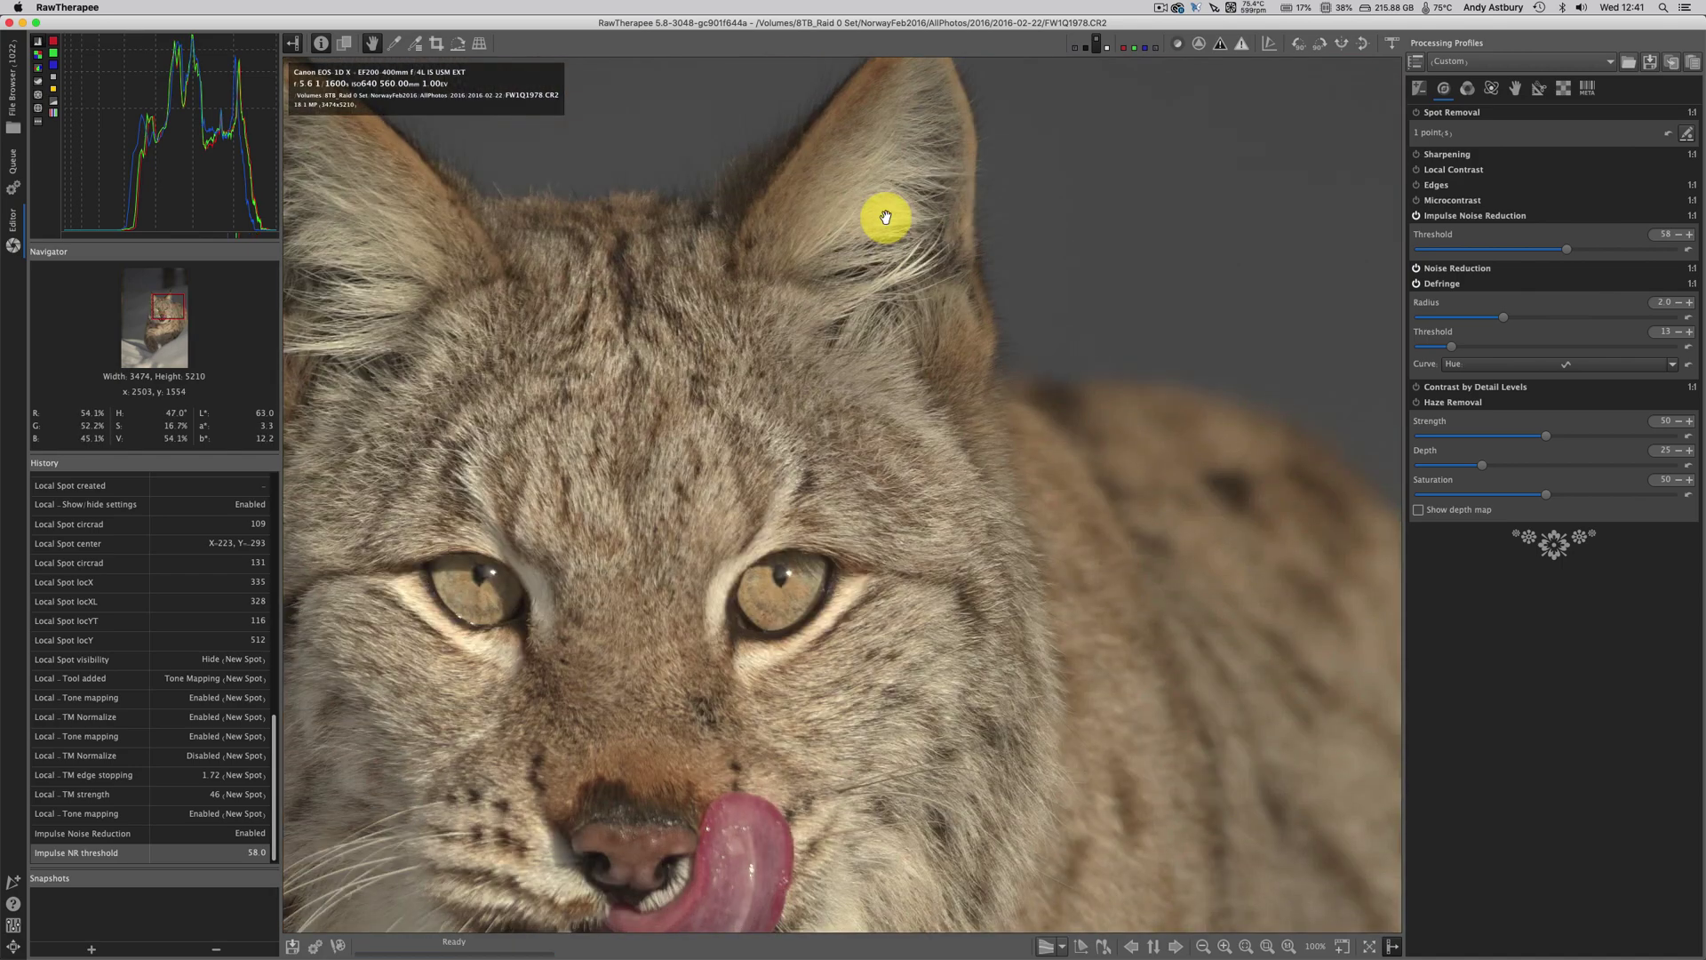
{"action": "left_click_drag", "start_coordinate": [886, 217], "coordinate": [865, 408]}
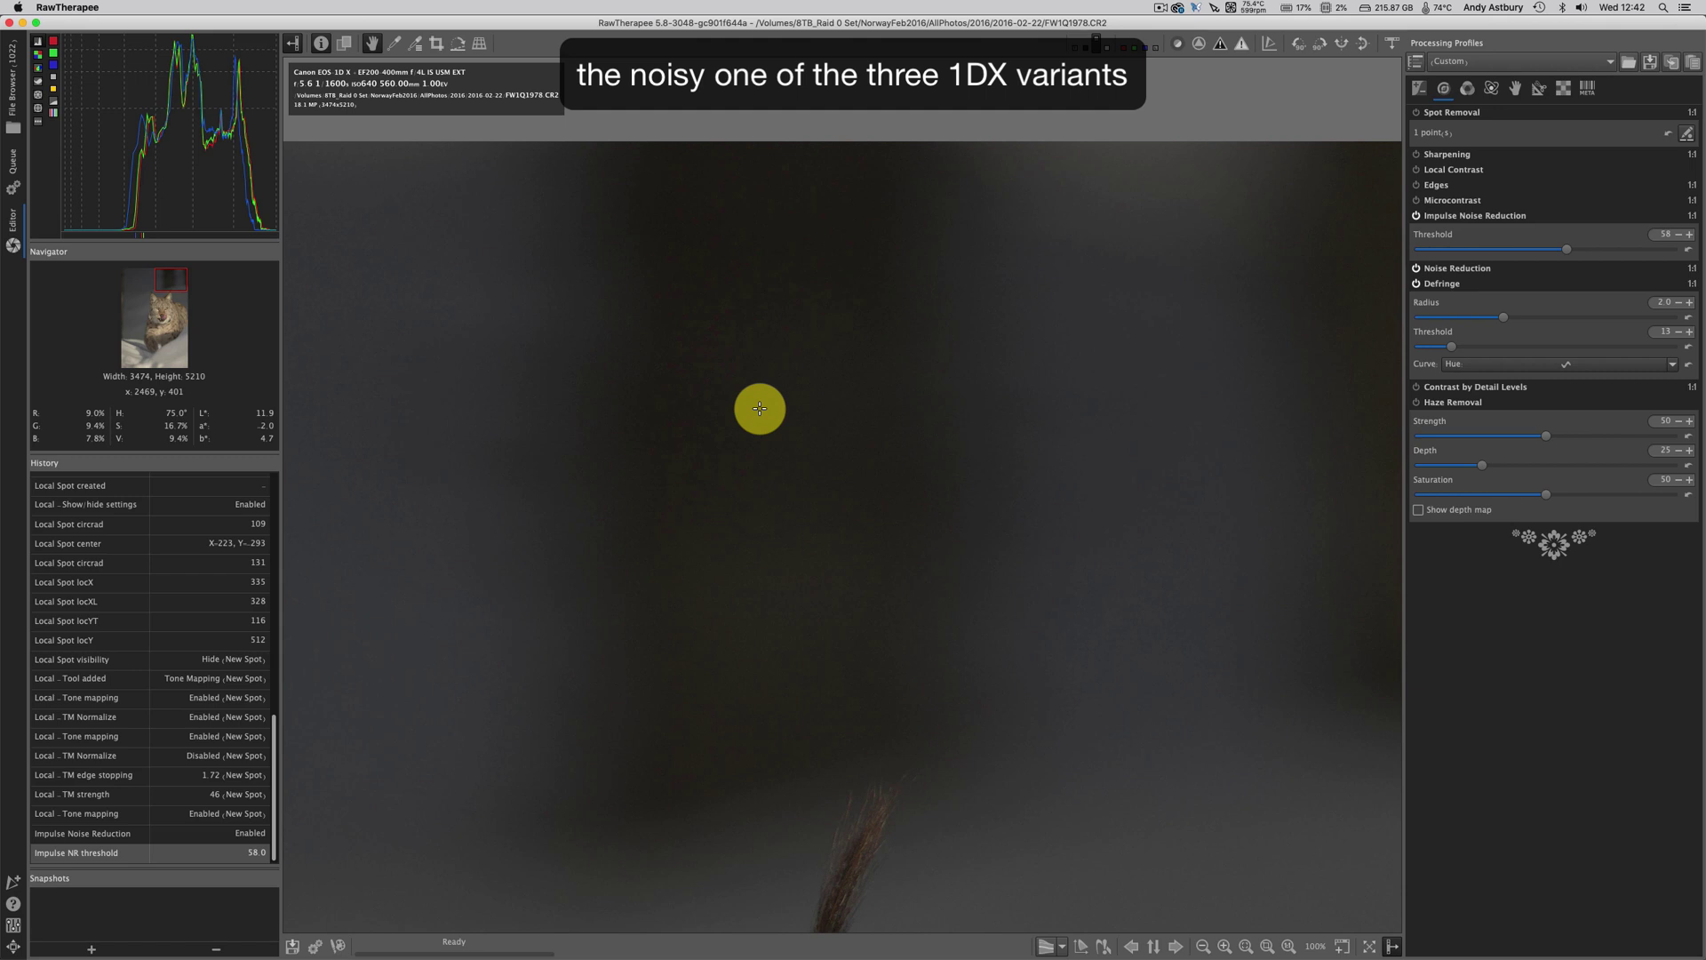
{"action": "scroll", "coordinate": [760, 409], "scroll_direction": "down", "scroll_amount": 2}
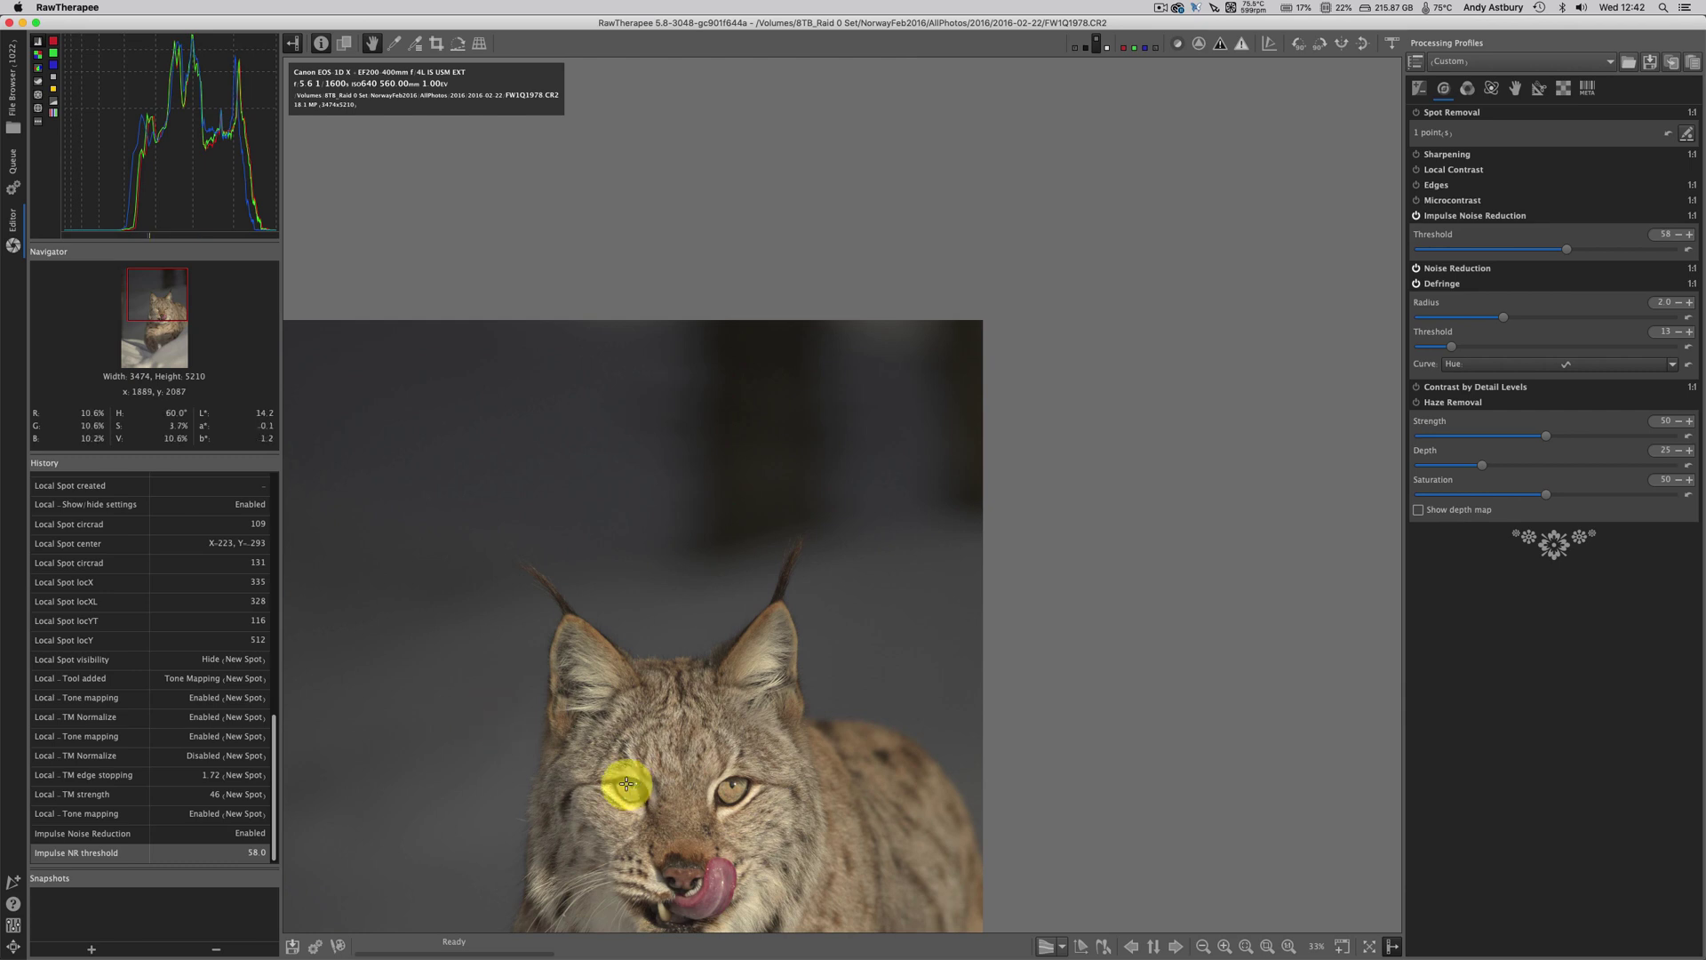
{"action": "left_click_drag", "start_coordinate": [627, 784], "coordinate": [795, 651]}
{"action": "scroll", "coordinate": [793, 650], "scroll_direction": "down", "scroll_amount": 2}
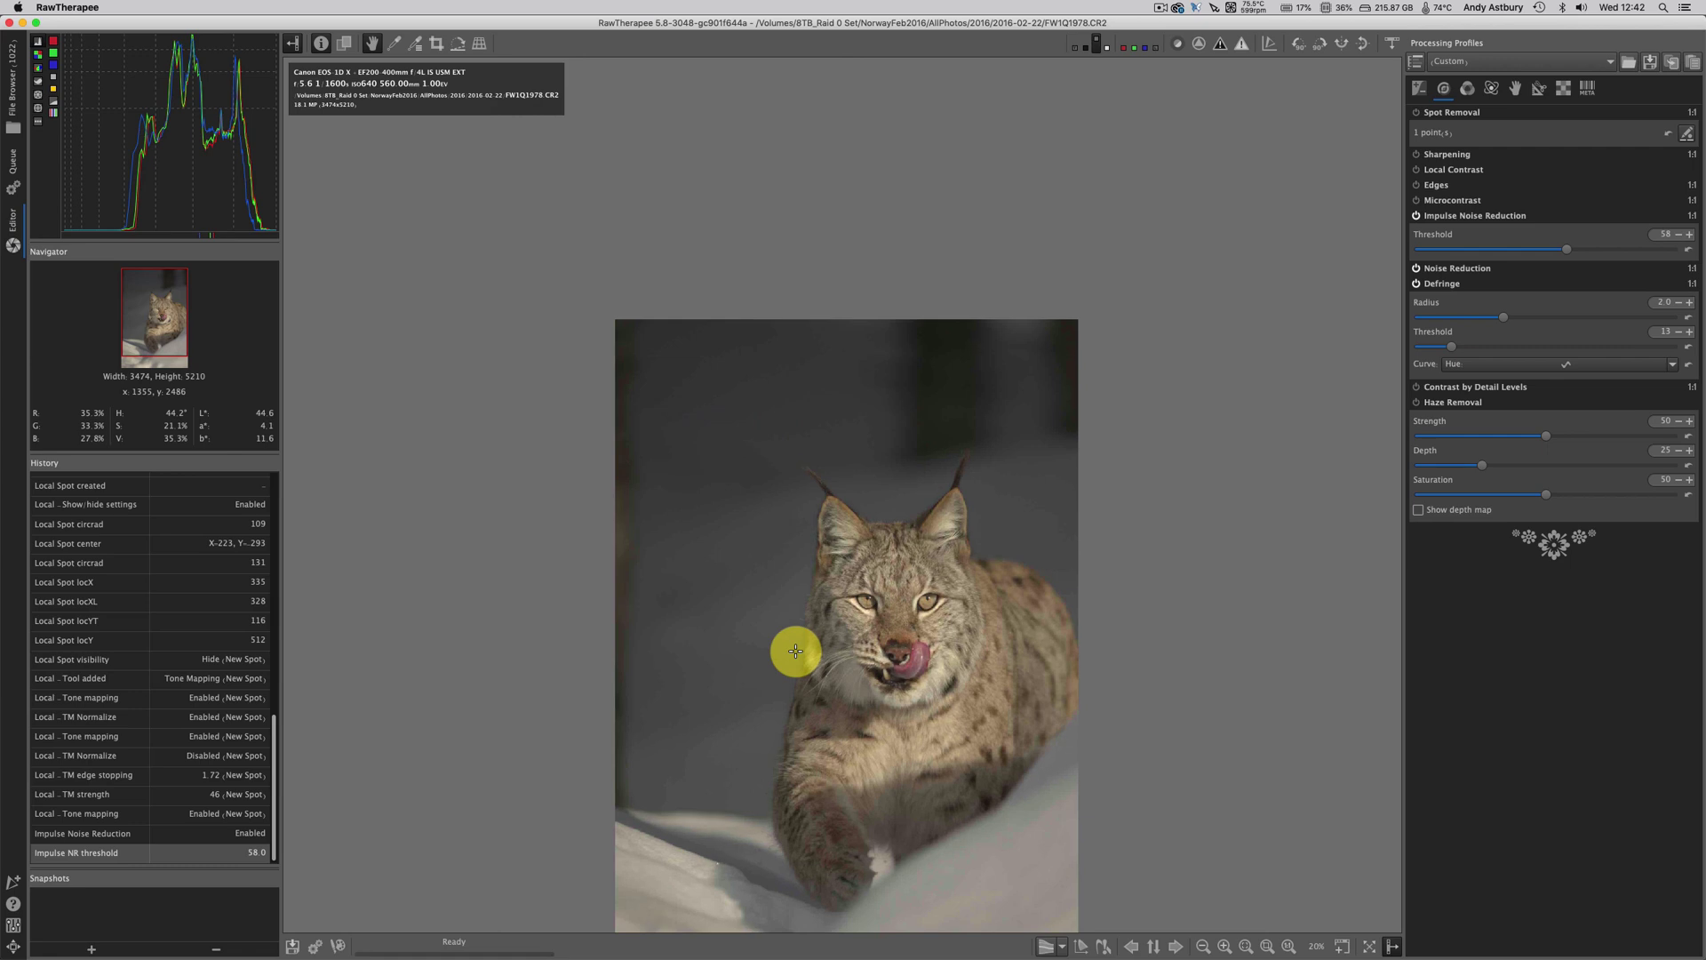
Step: Enable Crop and pull the top-left corner in to 3149 × 4722 at left 325, top 488
{"action": "left_click", "coordinate": [1244, 947]}
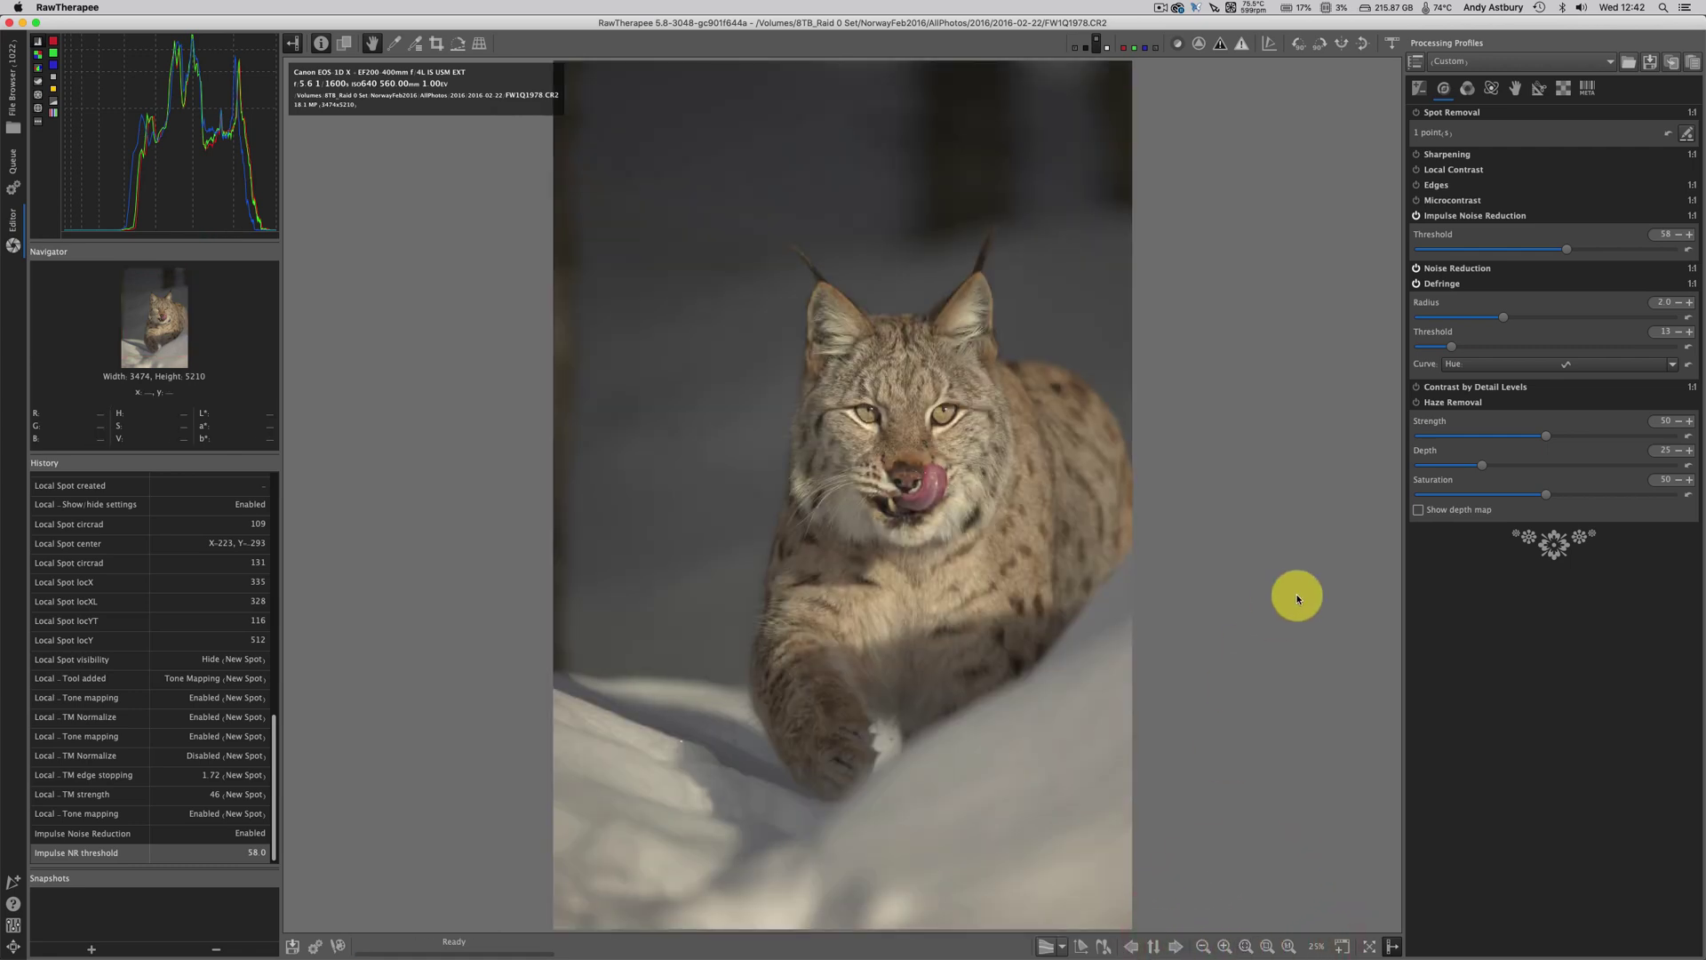
{"action": "left_click", "coordinate": [1535, 91]}
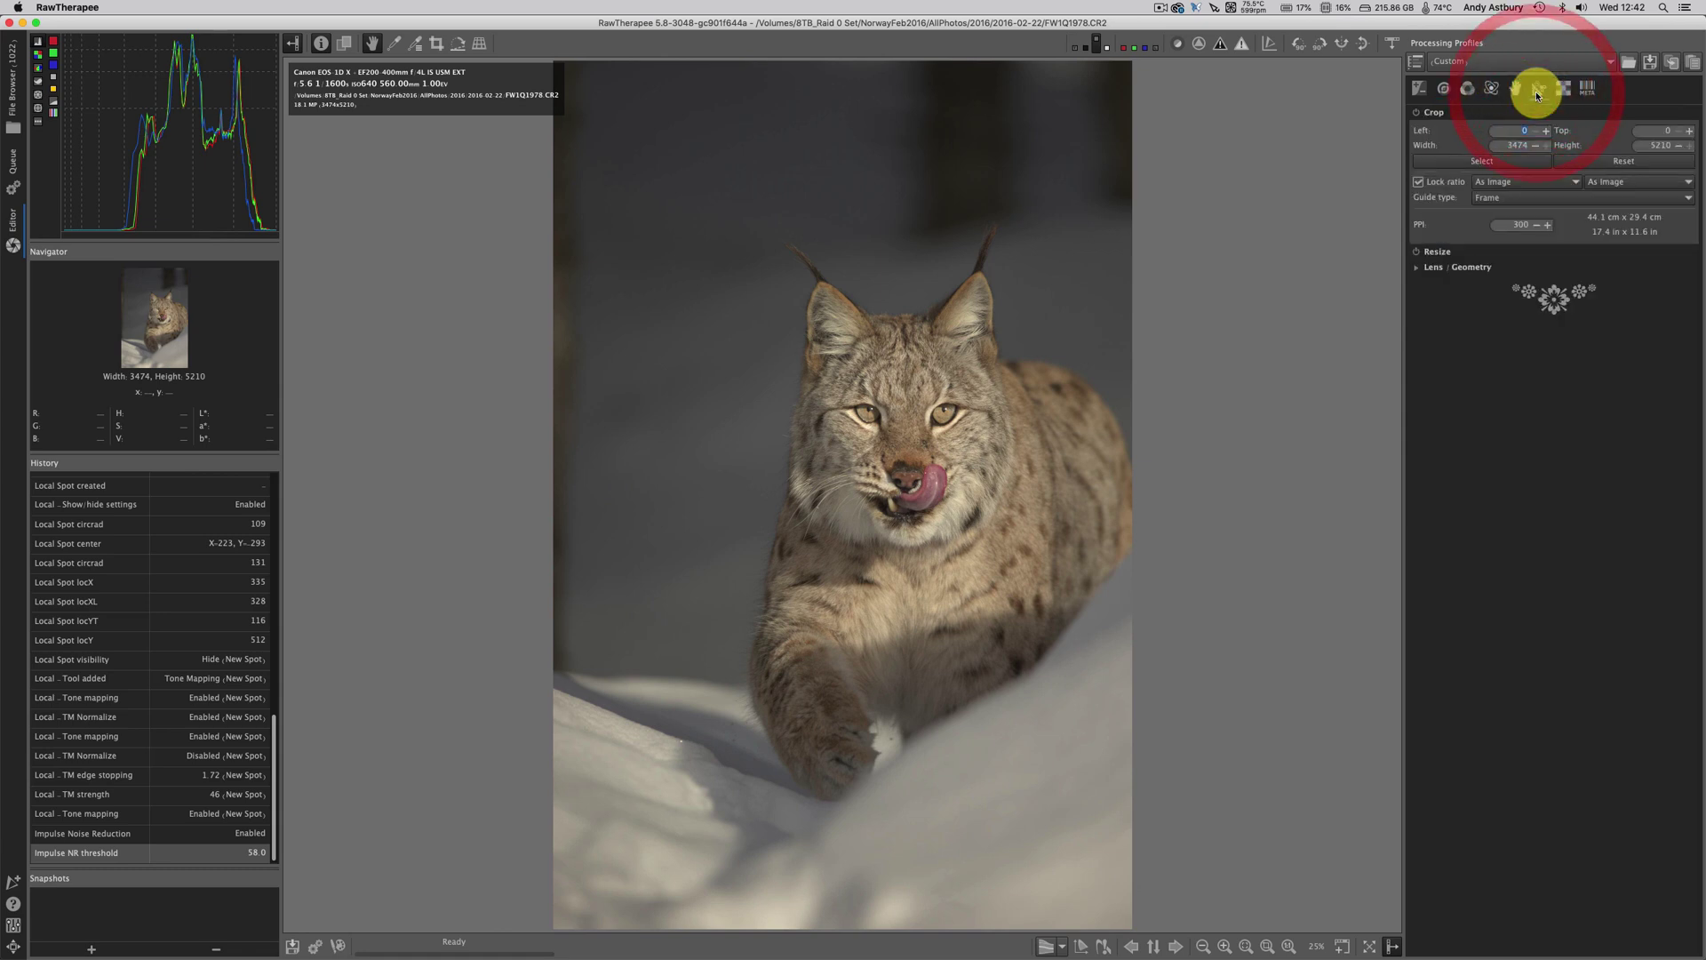
{"action": "left_click", "coordinate": [1418, 113]}
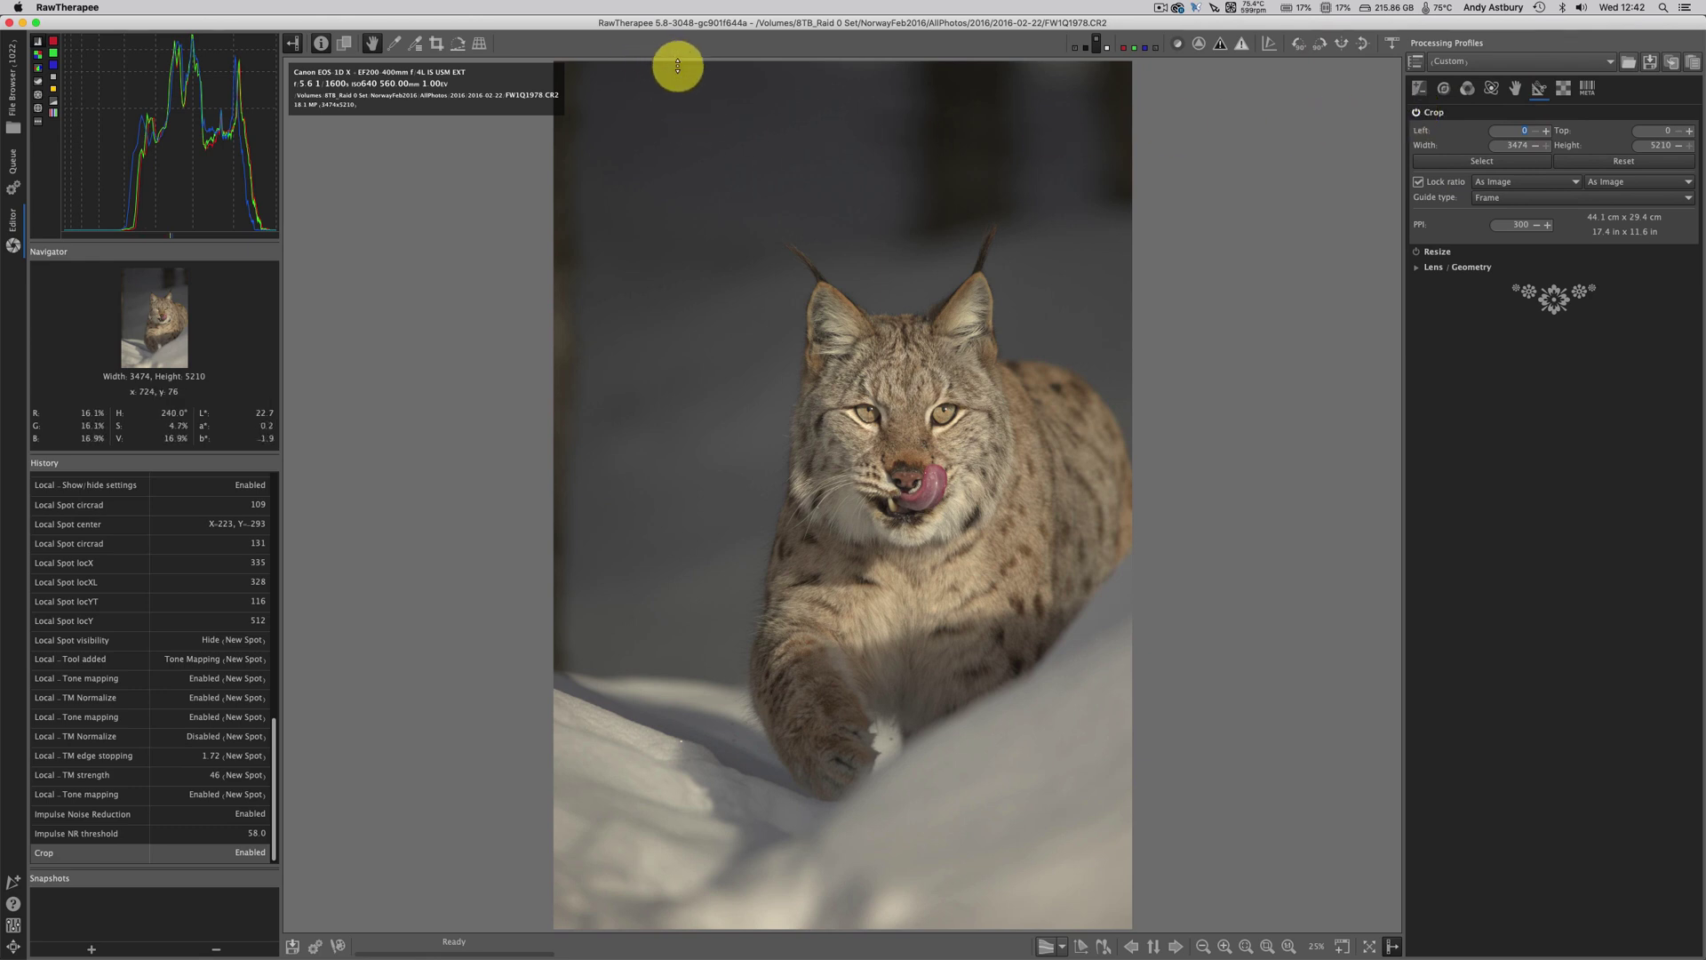
{"action": "left_click", "coordinate": [555, 62]}
{"action": "left_click_drag", "start_coordinate": [555, 62], "coordinate": [625, 145]}
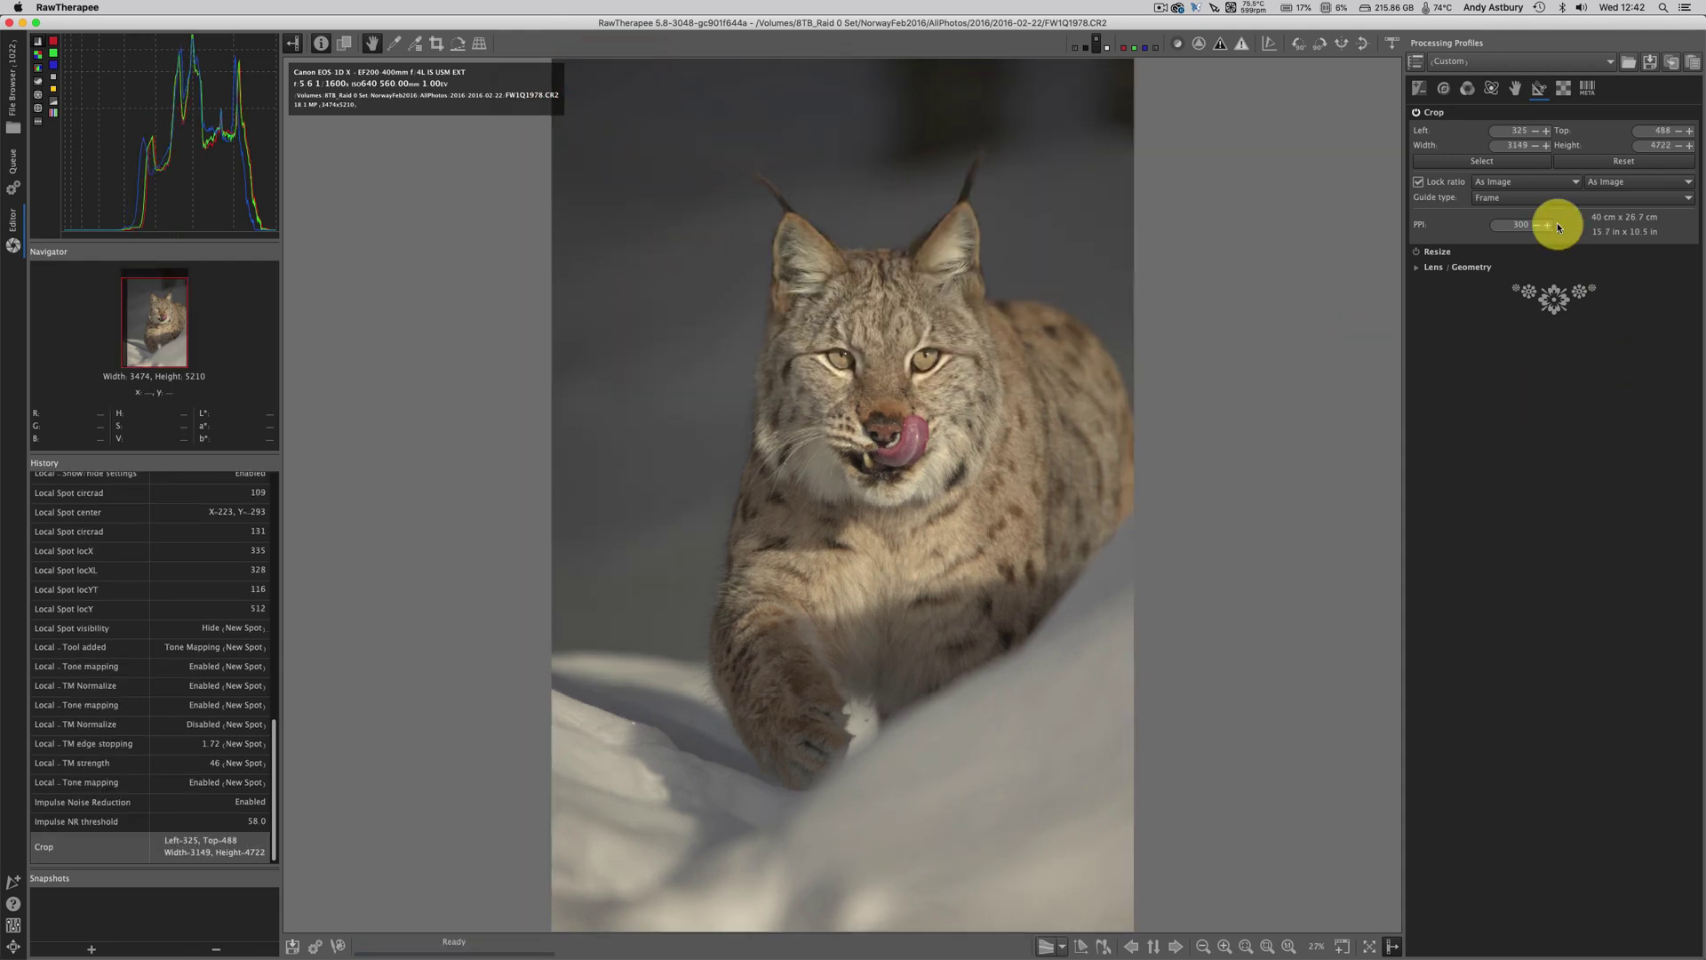
Step: Open the crop Guide type options
{"action": "left_click", "coordinate": [1522, 198]}
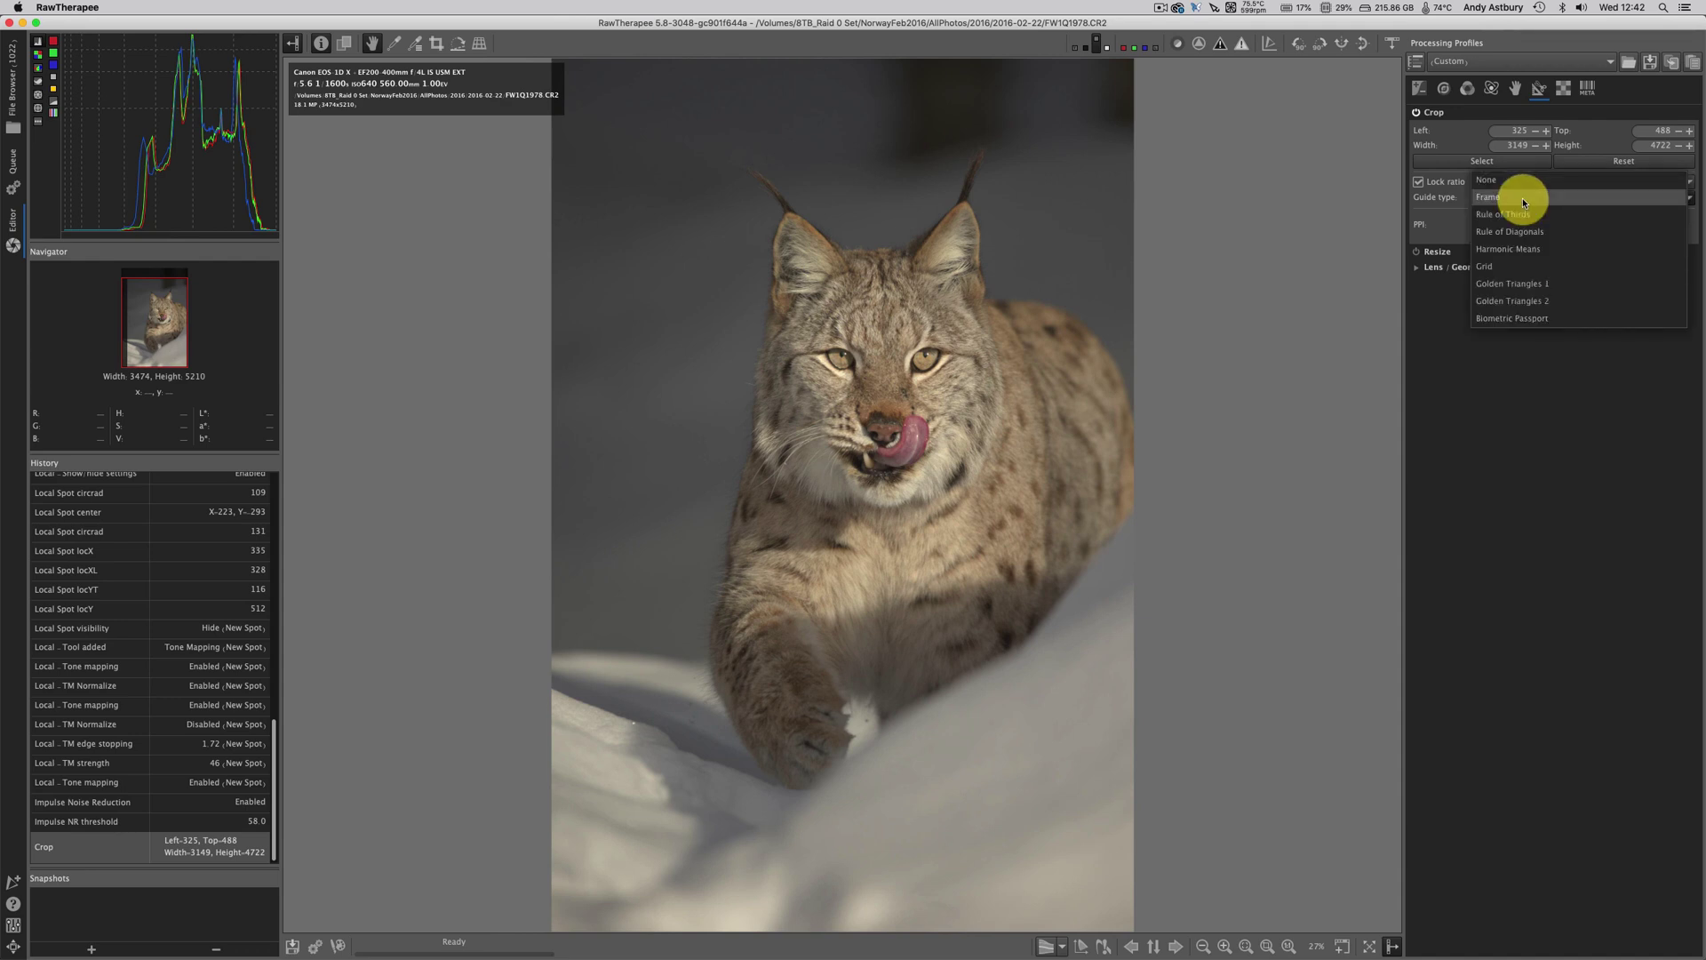
Step: Use Rule of Thirds guides and adjust the crop to 3106 × 4658 at left 274, top 537
{"action": "left_click", "coordinate": [1517, 216]}
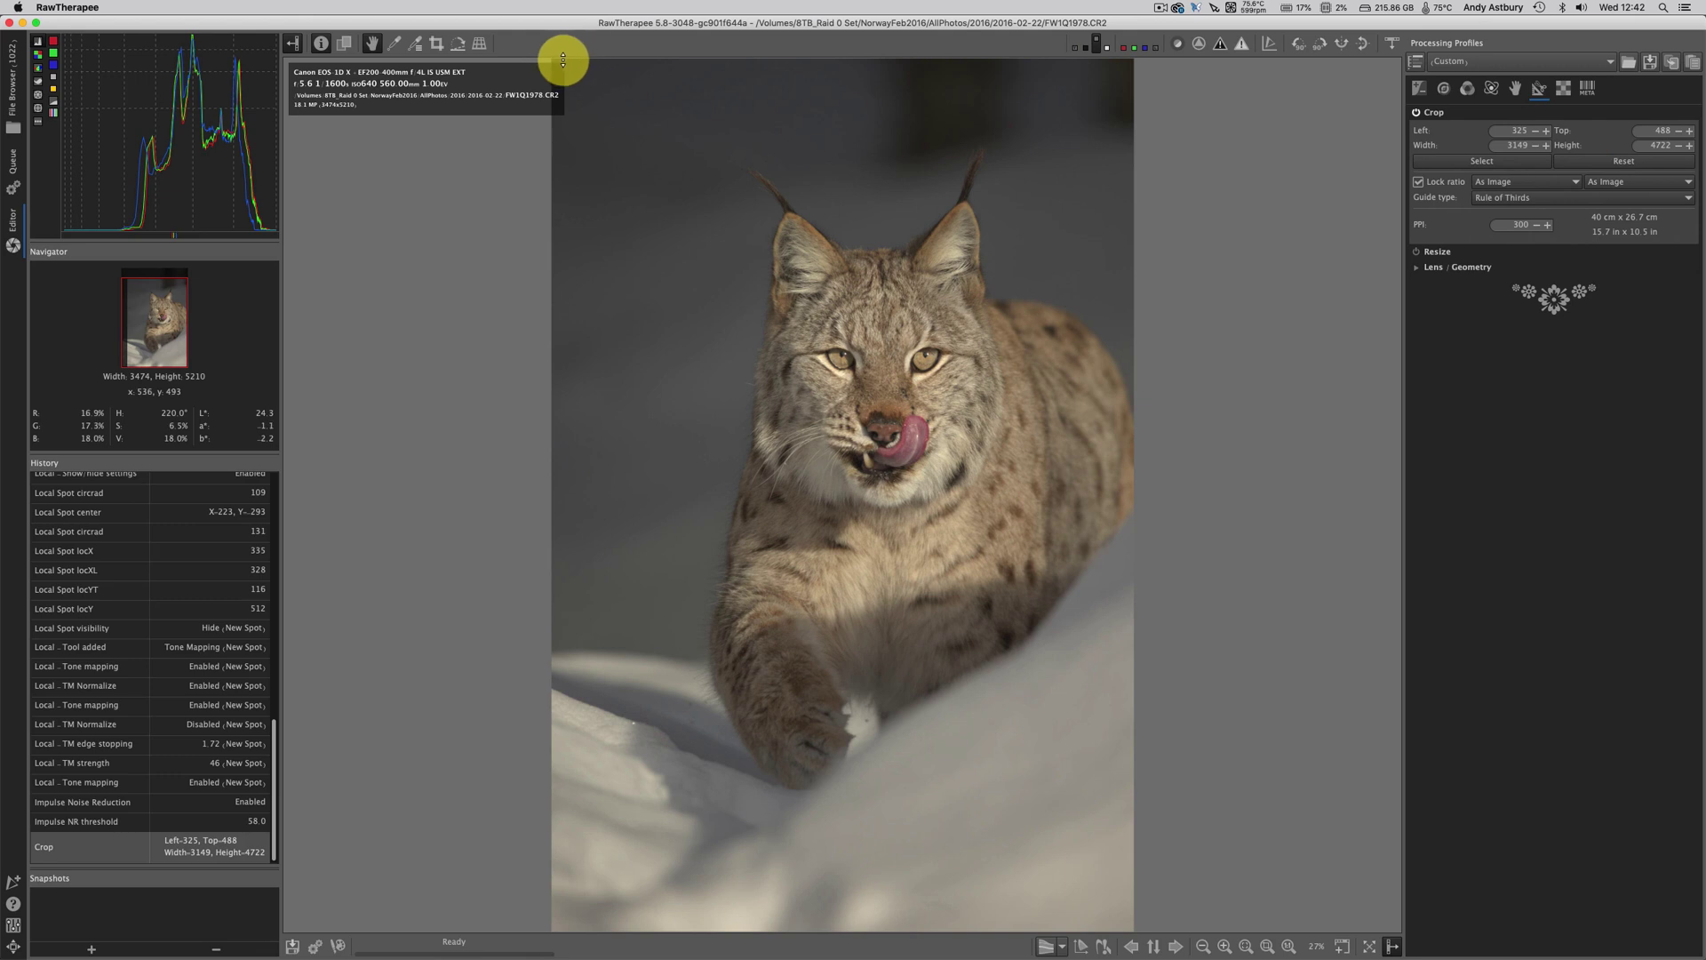
{"action": "mouse_move", "coordinate": [554, 62]}
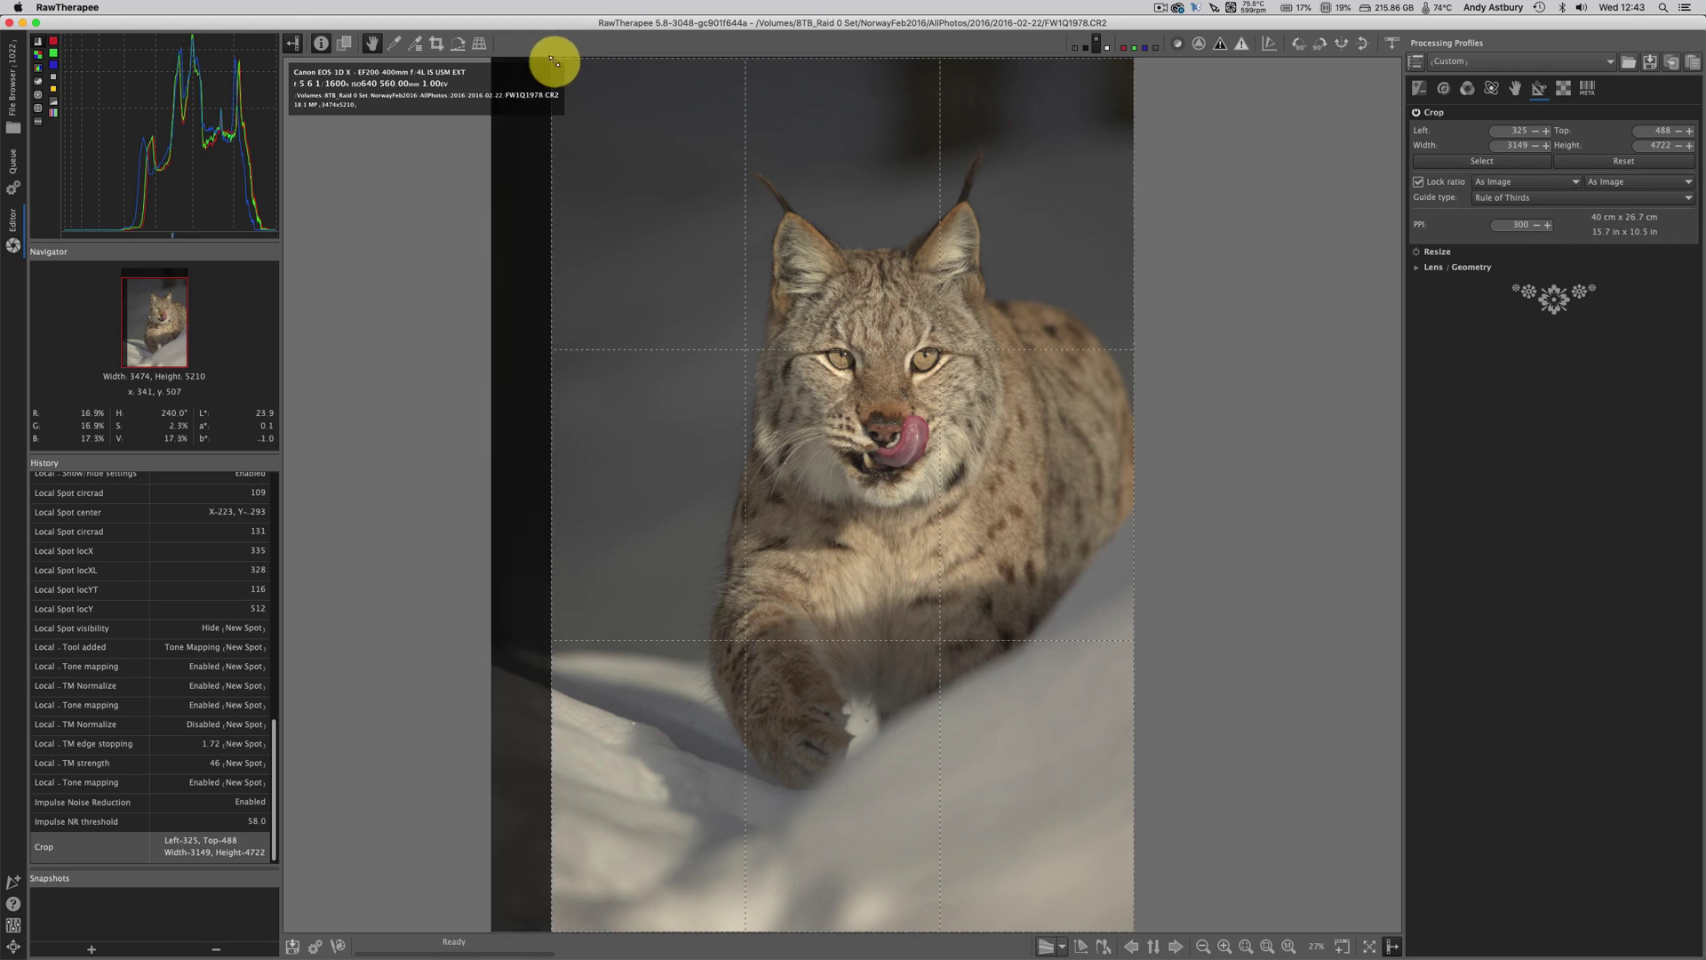
{"action": "left_click_drag", "start_coordinate": [553, 61], "coordinate": [556, 75]}
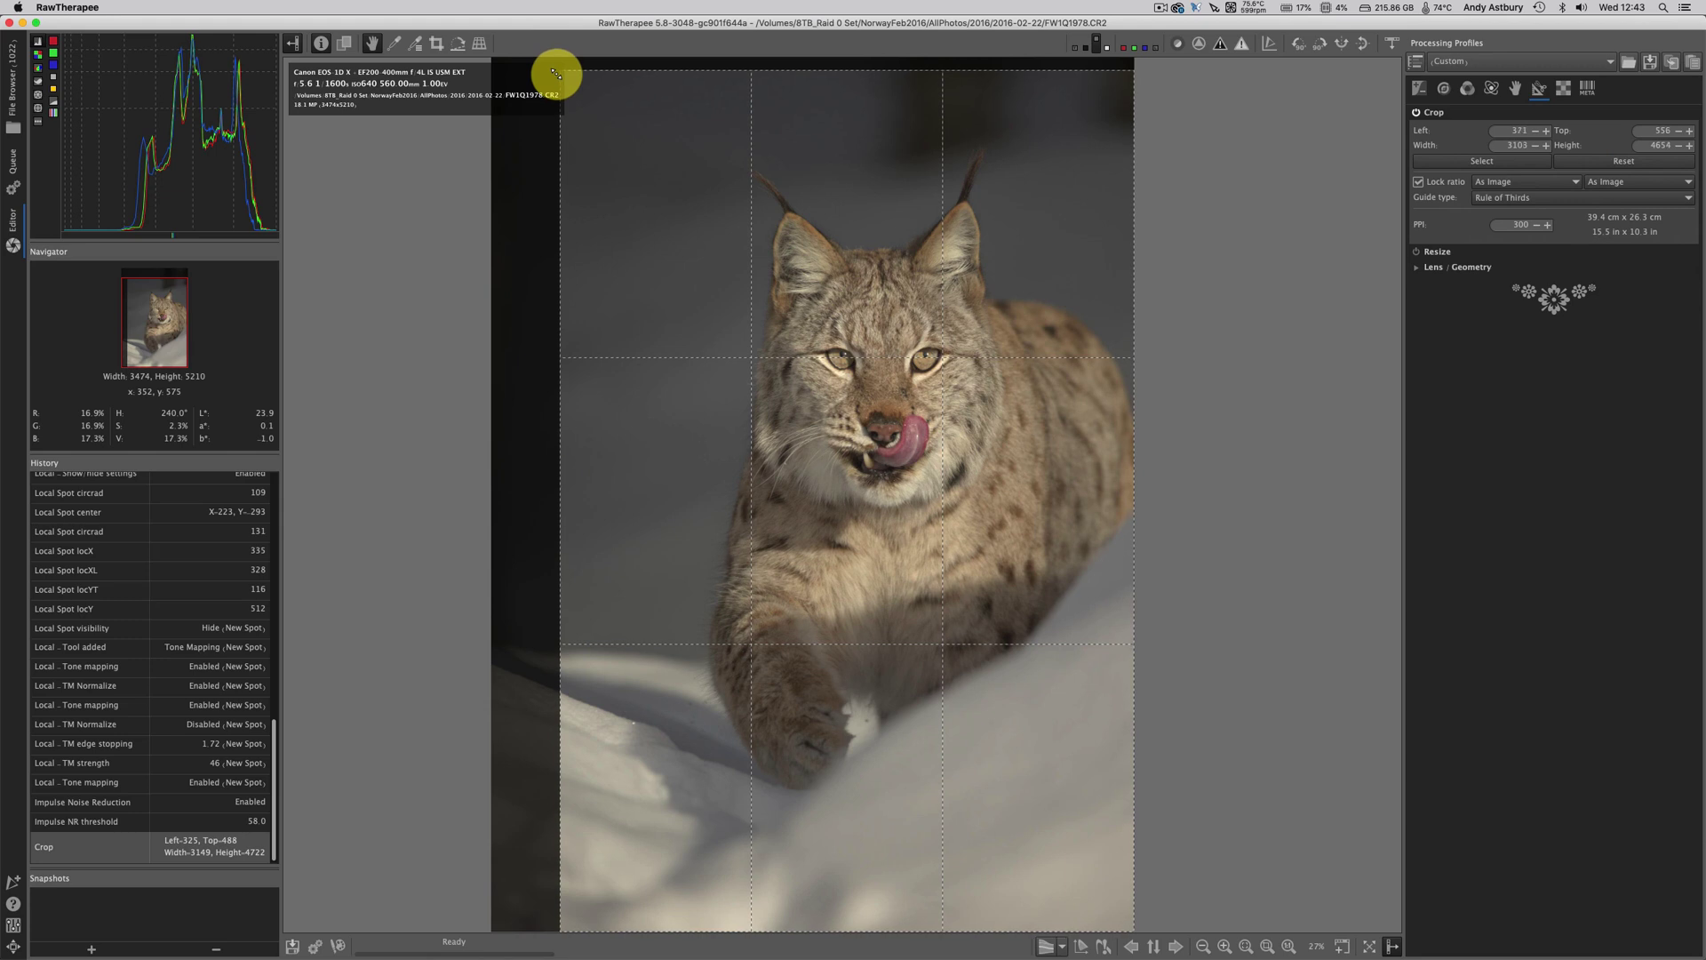
{"action": "left_click_drag", "start_coordinate": [557, 74], "coordinate": [556, 73]}
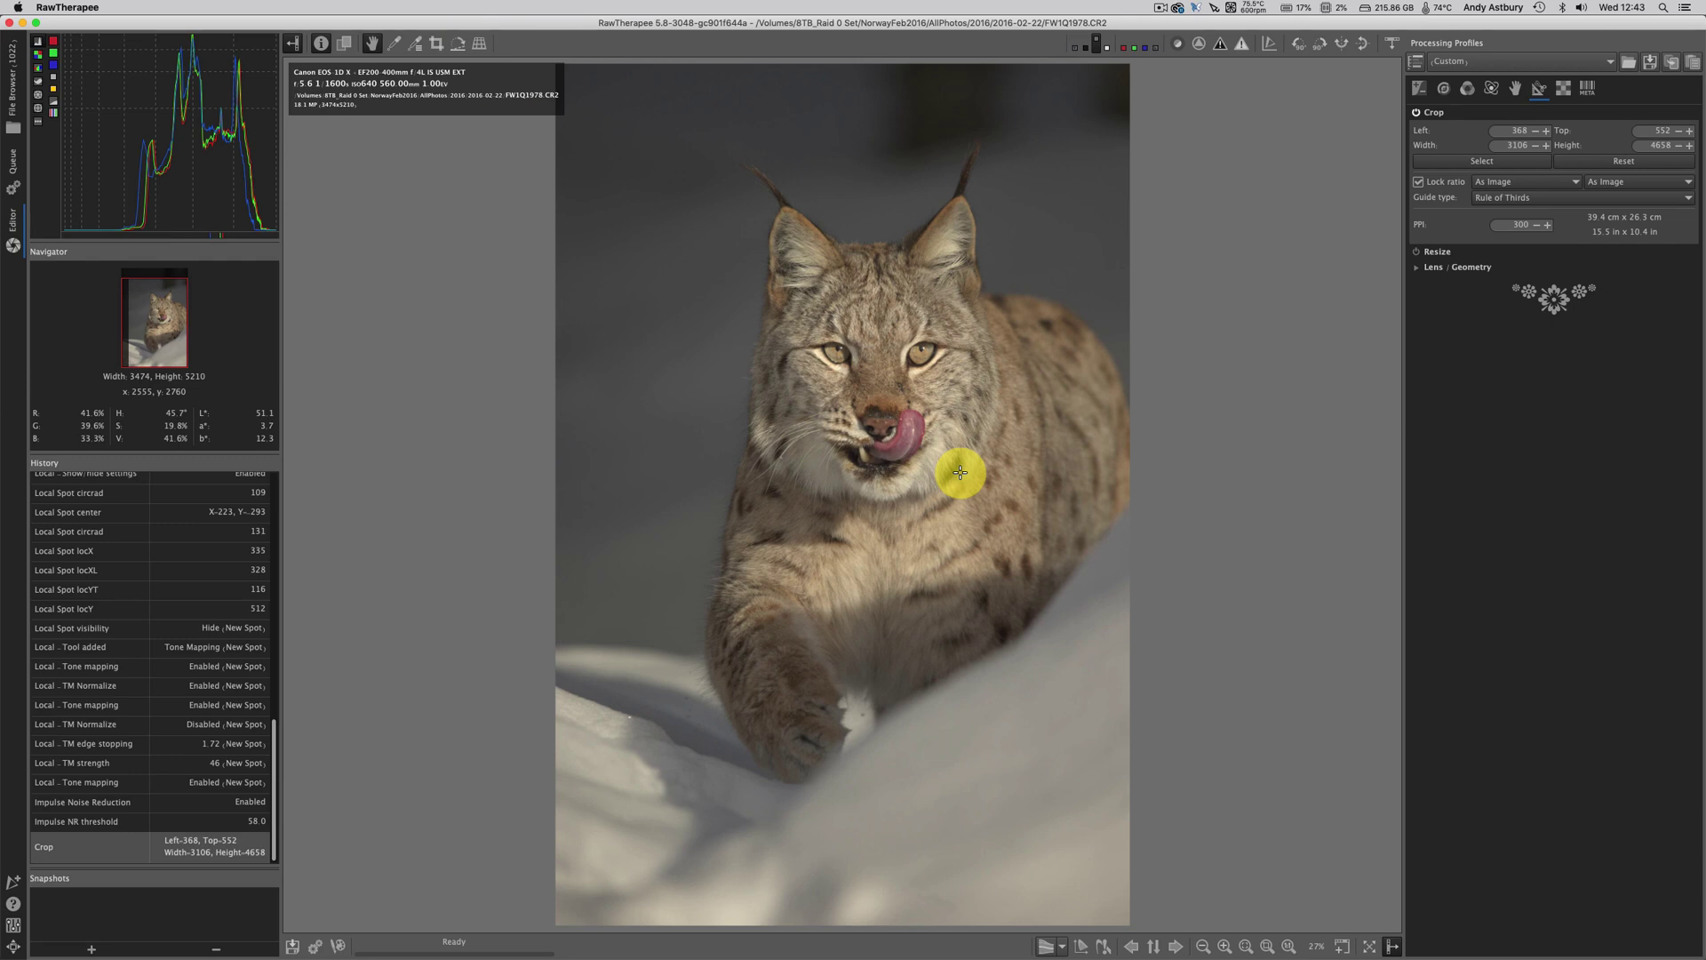
{"action": "left_click_drag", "start_coordinate": [960, 472], "coordinate": [959, 472]}
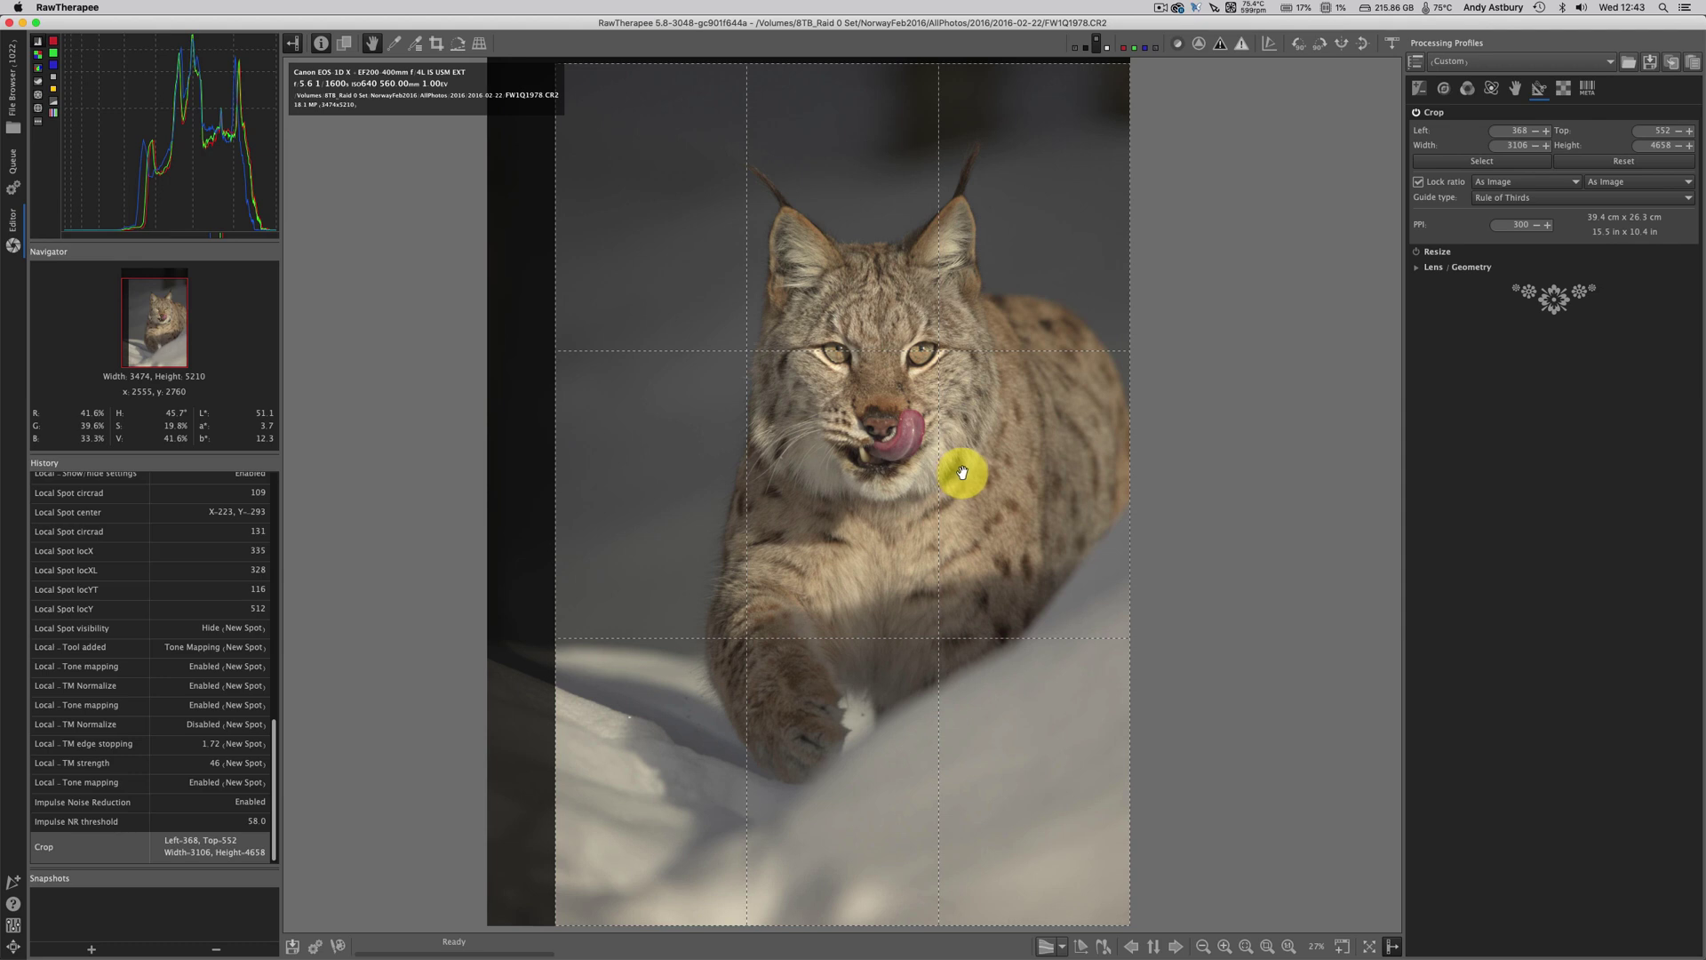
{"action": "left_click_drag", "start_coordinate": [960, 472], "coordinate": [944, 468]}
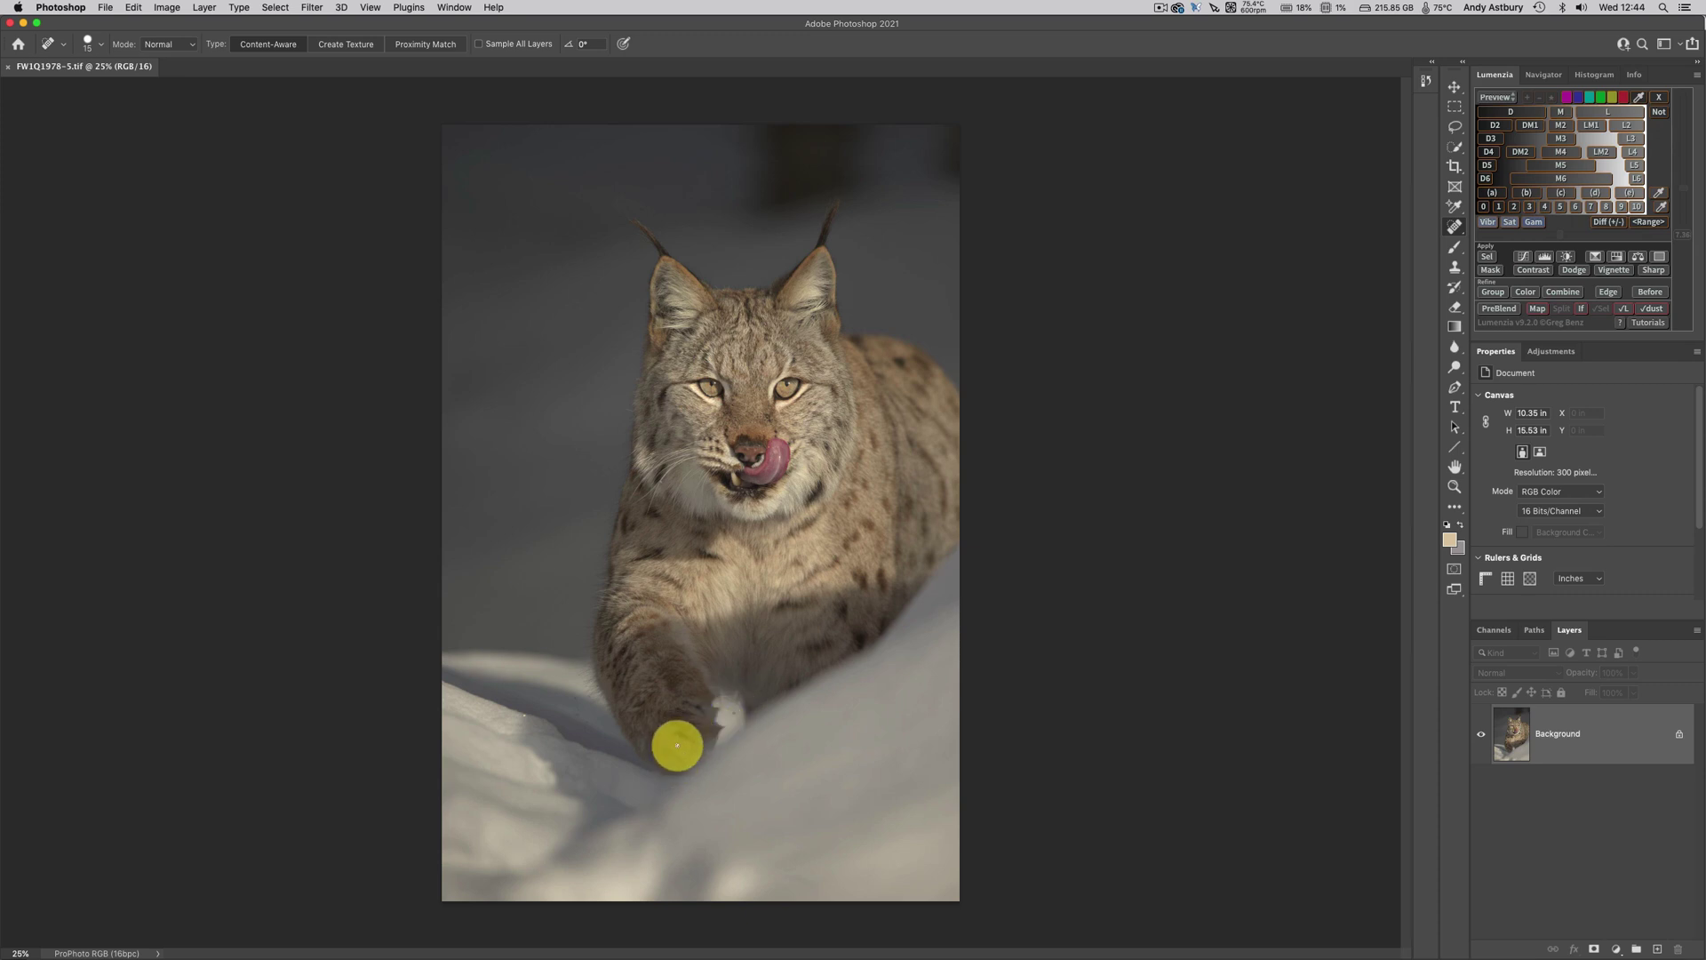
Step: Spot-heal the specks in the snow beside the lynx's paw, zooming in and out to check
{"action": "mouse_move", "coordinate": [678, 743]}
{"action": "left_mouse_down"}
{"action": "mouse_move", "coordinate": [731, 747]}
{"action": "mouse_move", "coordinate": [697, 723]}
{"action": "left_mouse_up"}
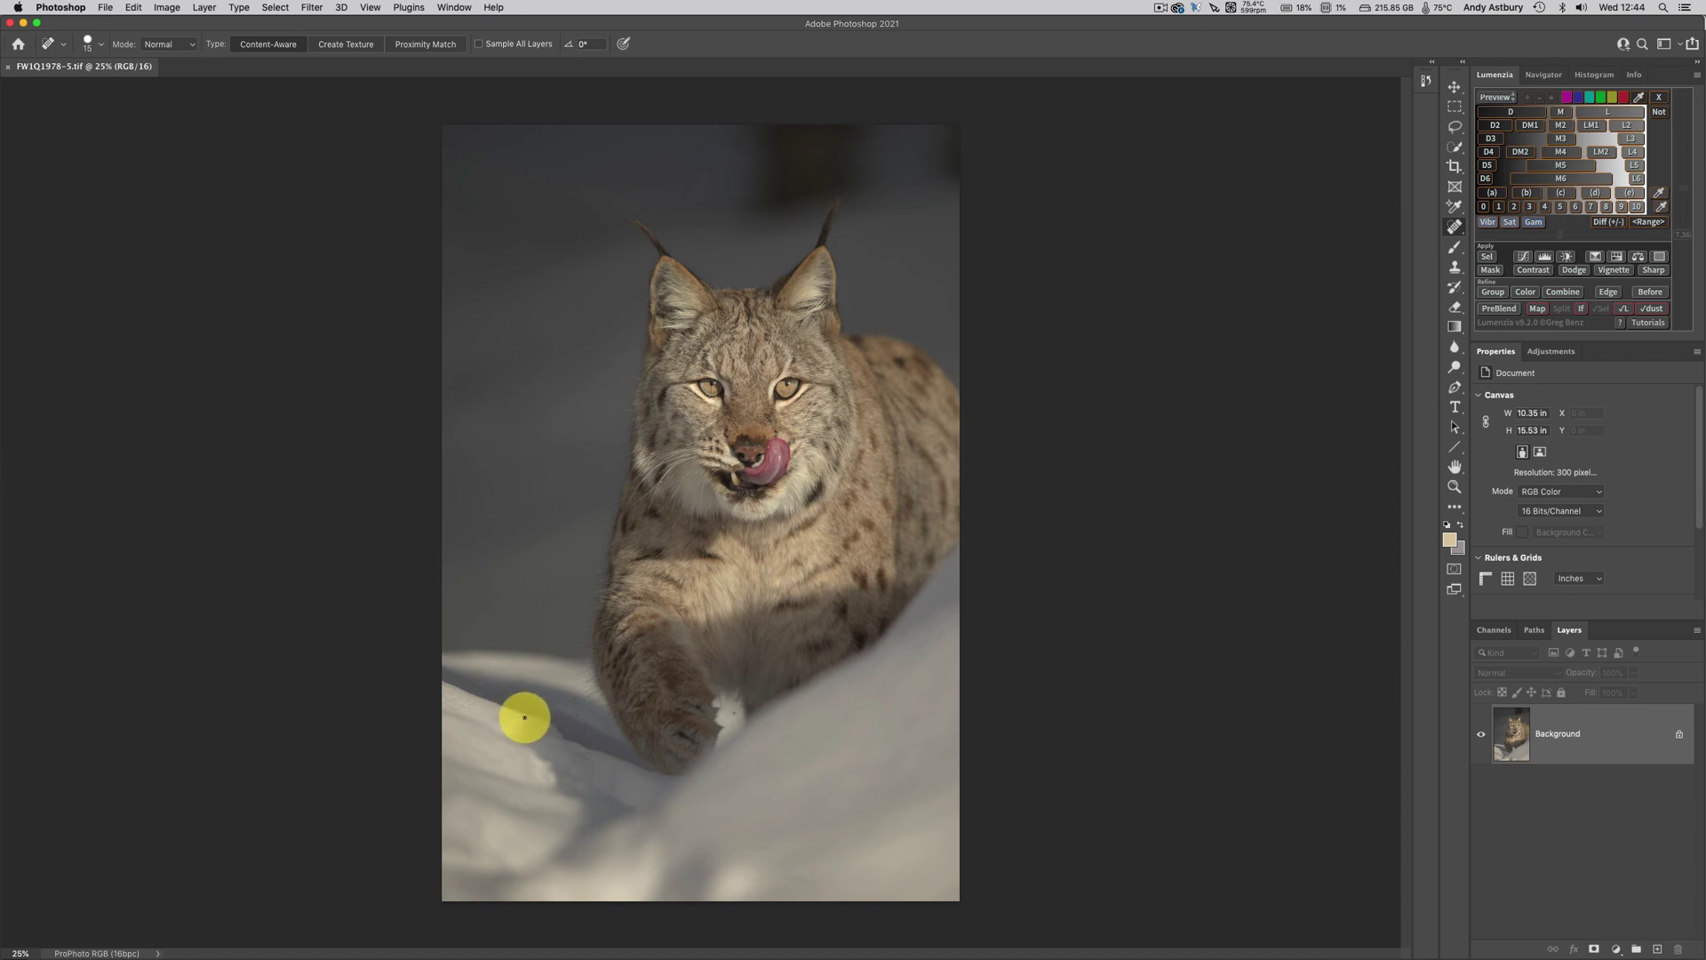
{"action": "scroll", "coordinate": [525, 718], "scroll_direction": "up", "scroll_amount": 5}
{"action": "scroll", "coordinate": [525, 718], "scroll_direction": "up", "scroll_amount": 4}
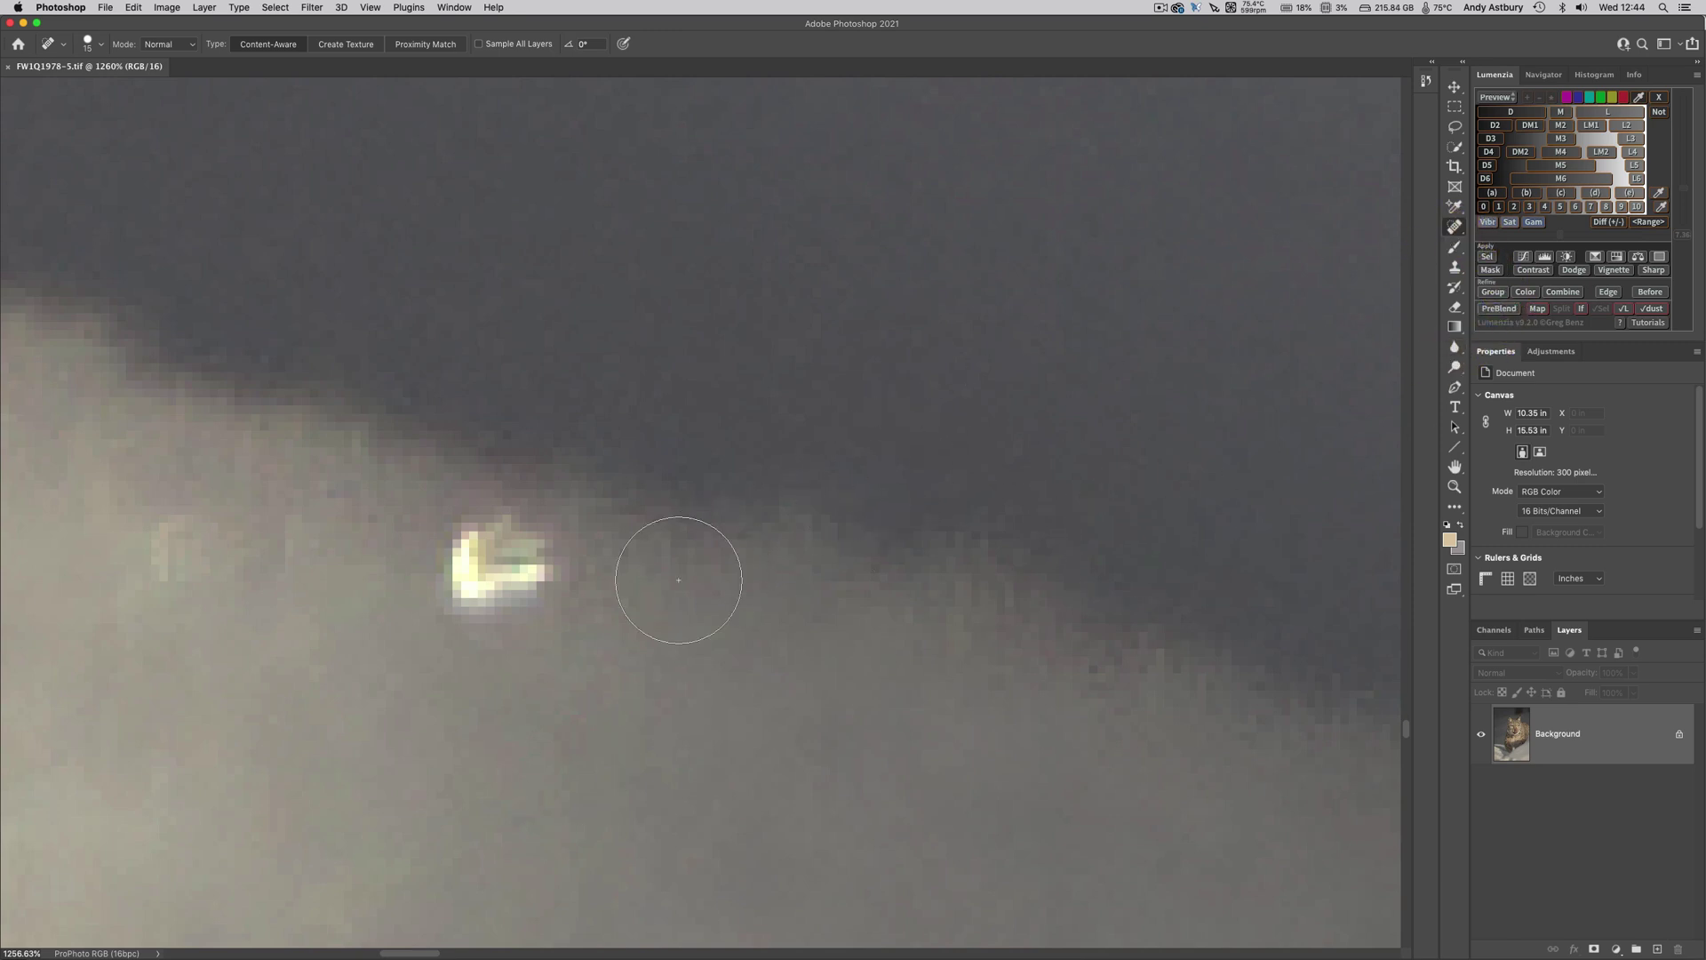
{"action": "left_click", "coordinate": [530, 587]}
{"action": "mouse_move", "coordinate": [530, 587]}
{"action": "left_mouse_down"}
{"action": "mouse_move", "coordinate": [430, 577]}
{"action": "mouse_move", "coordinate": [497, 596]}
{"action": "left_mouse_up"}
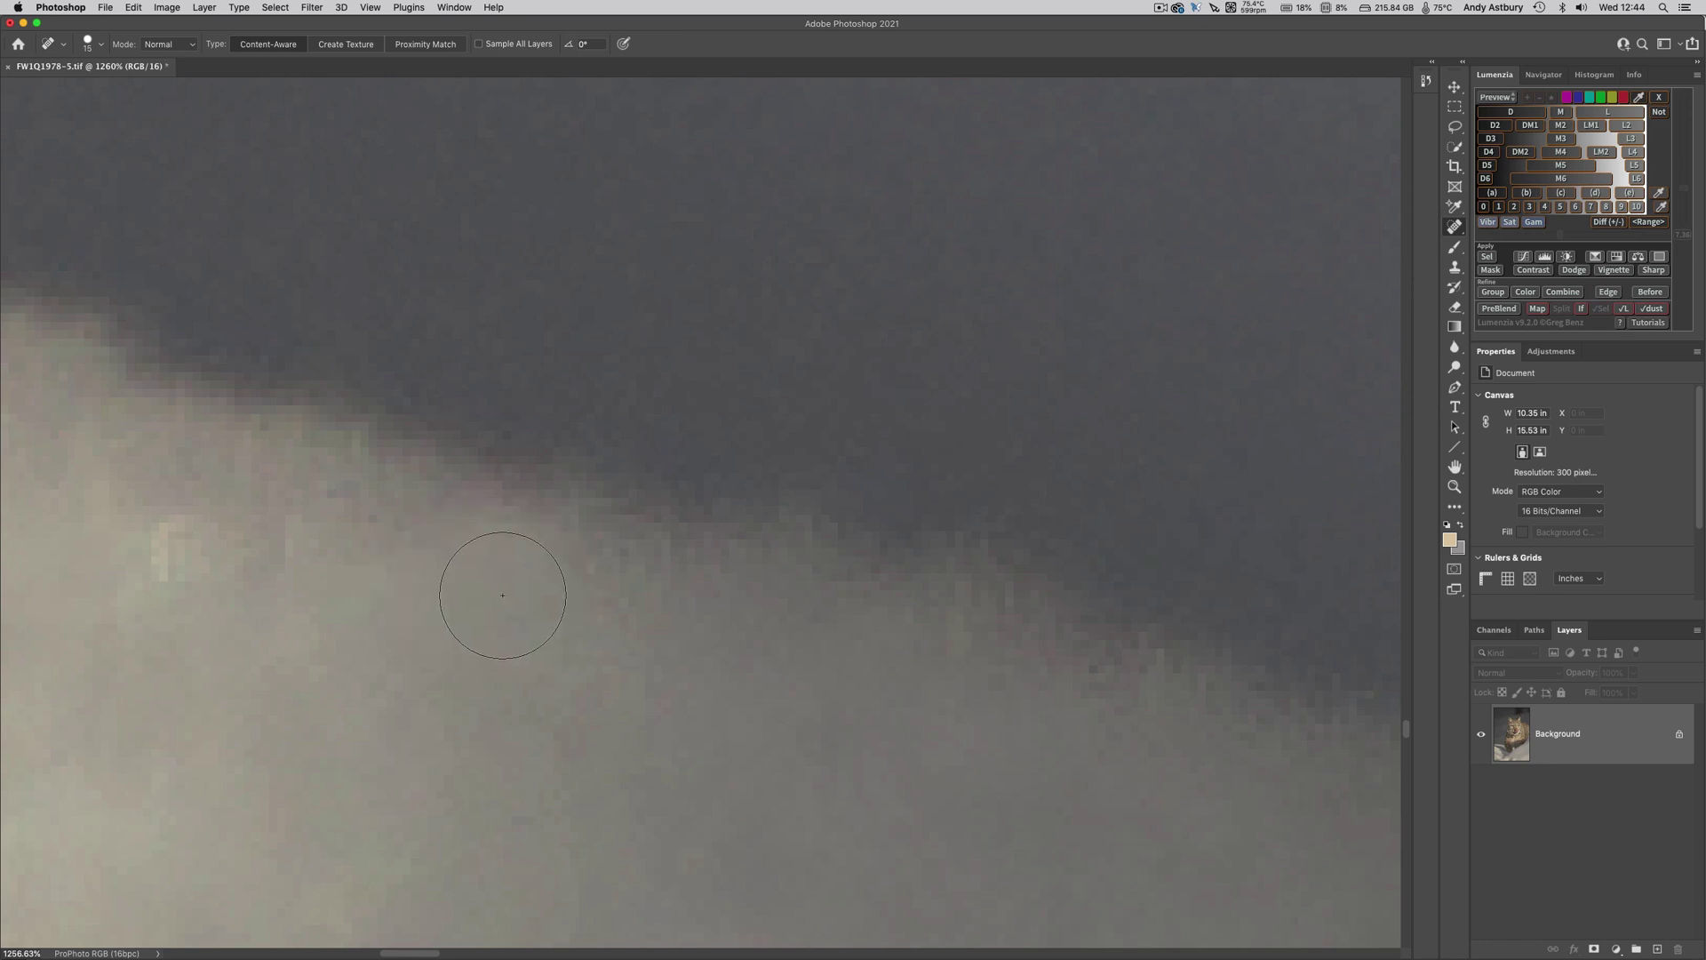
{"action": "left_click", "coordinate": [502, 594], "text": "alt"}
{"action": "left_click", "coordinate": [502, 594], "text": "alt"}
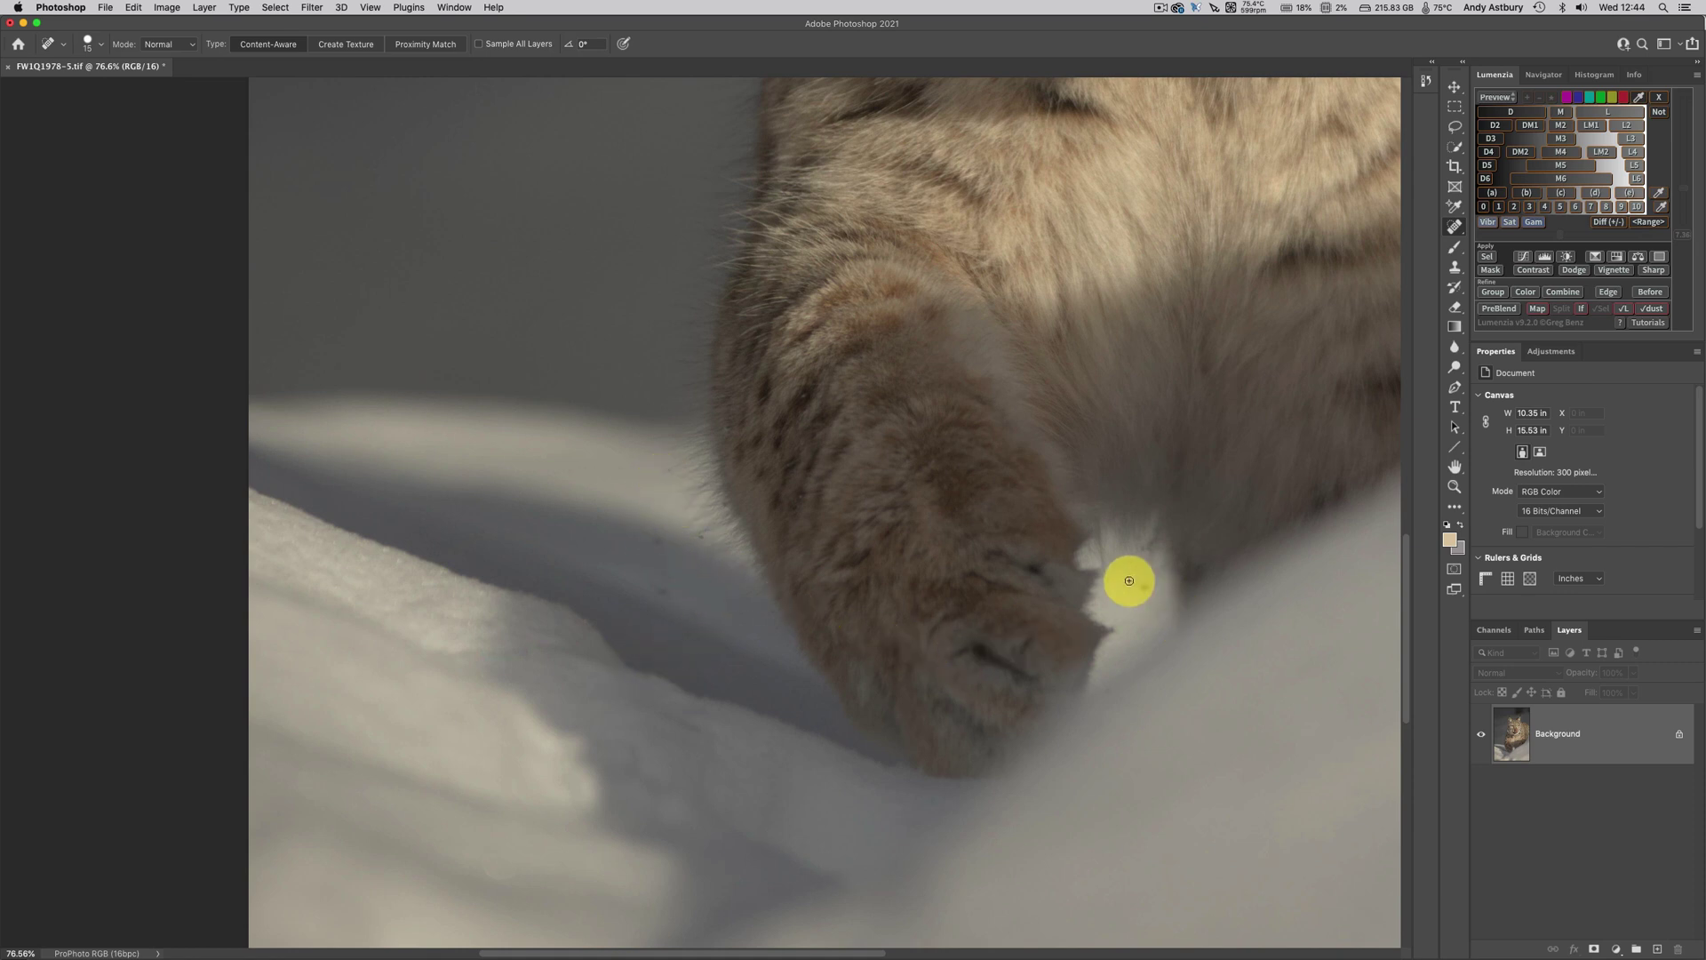
{"action": "scroll", "coordinate": [1145, 590], "scroll_direction": "up", "scroll_amount": 10}
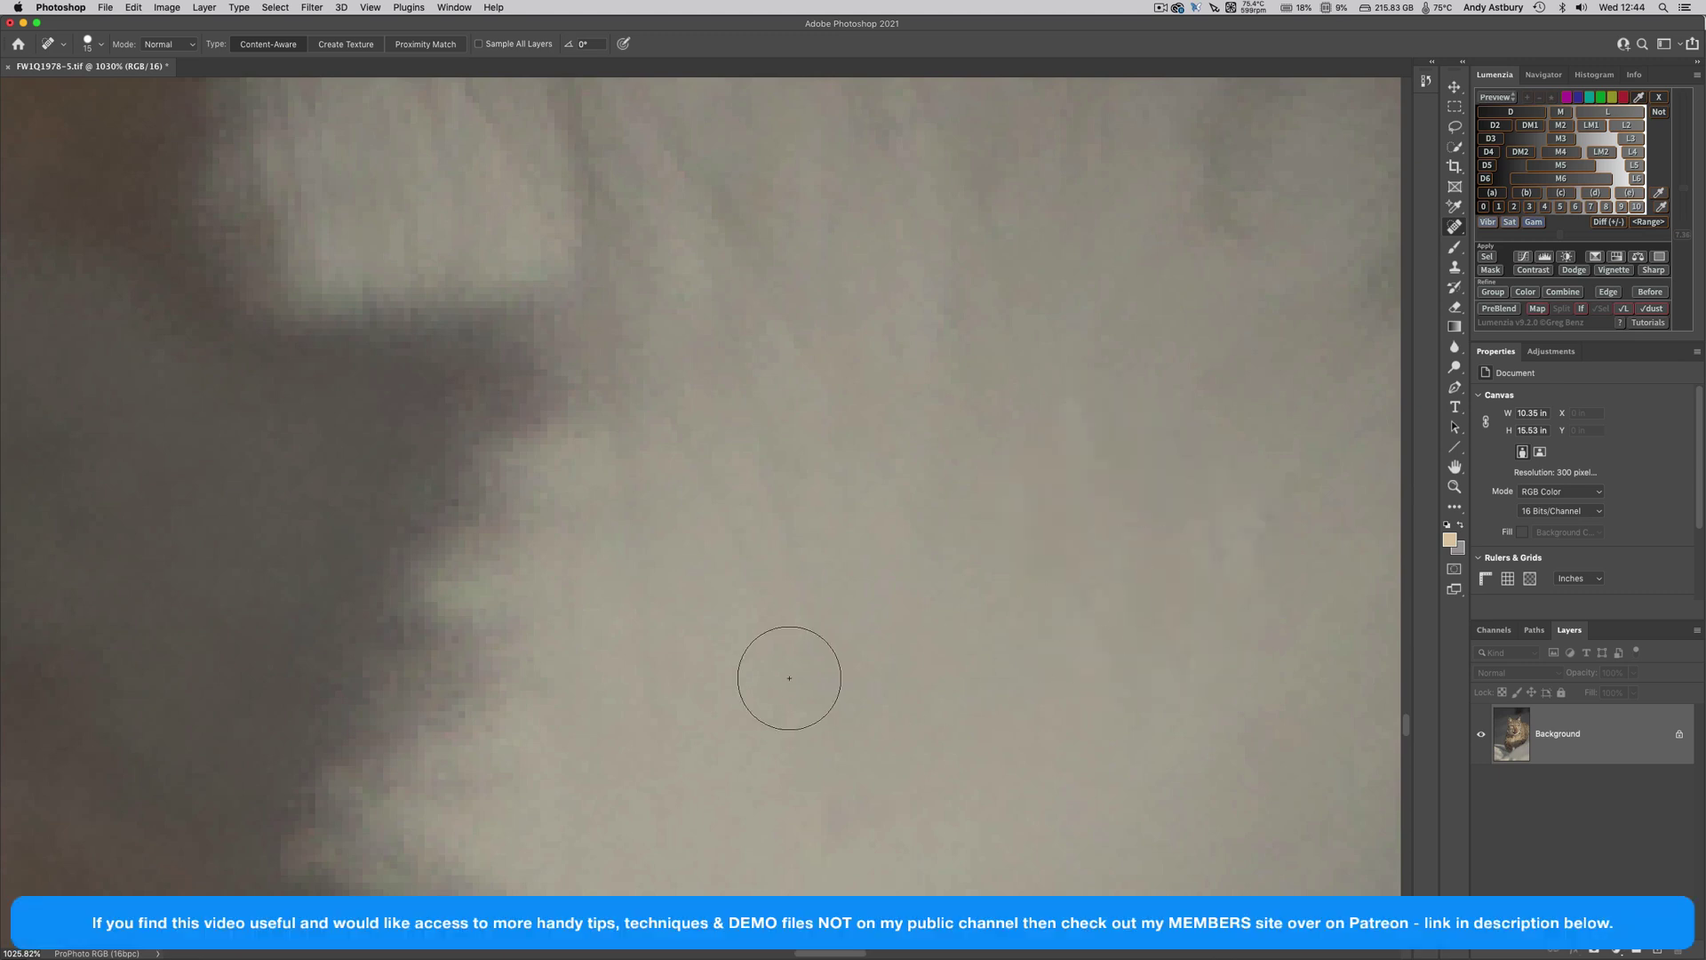
{"action": "scroll", "coordinate": [789, 678], "scroll_direction": "down", "scroll_amount": 15}
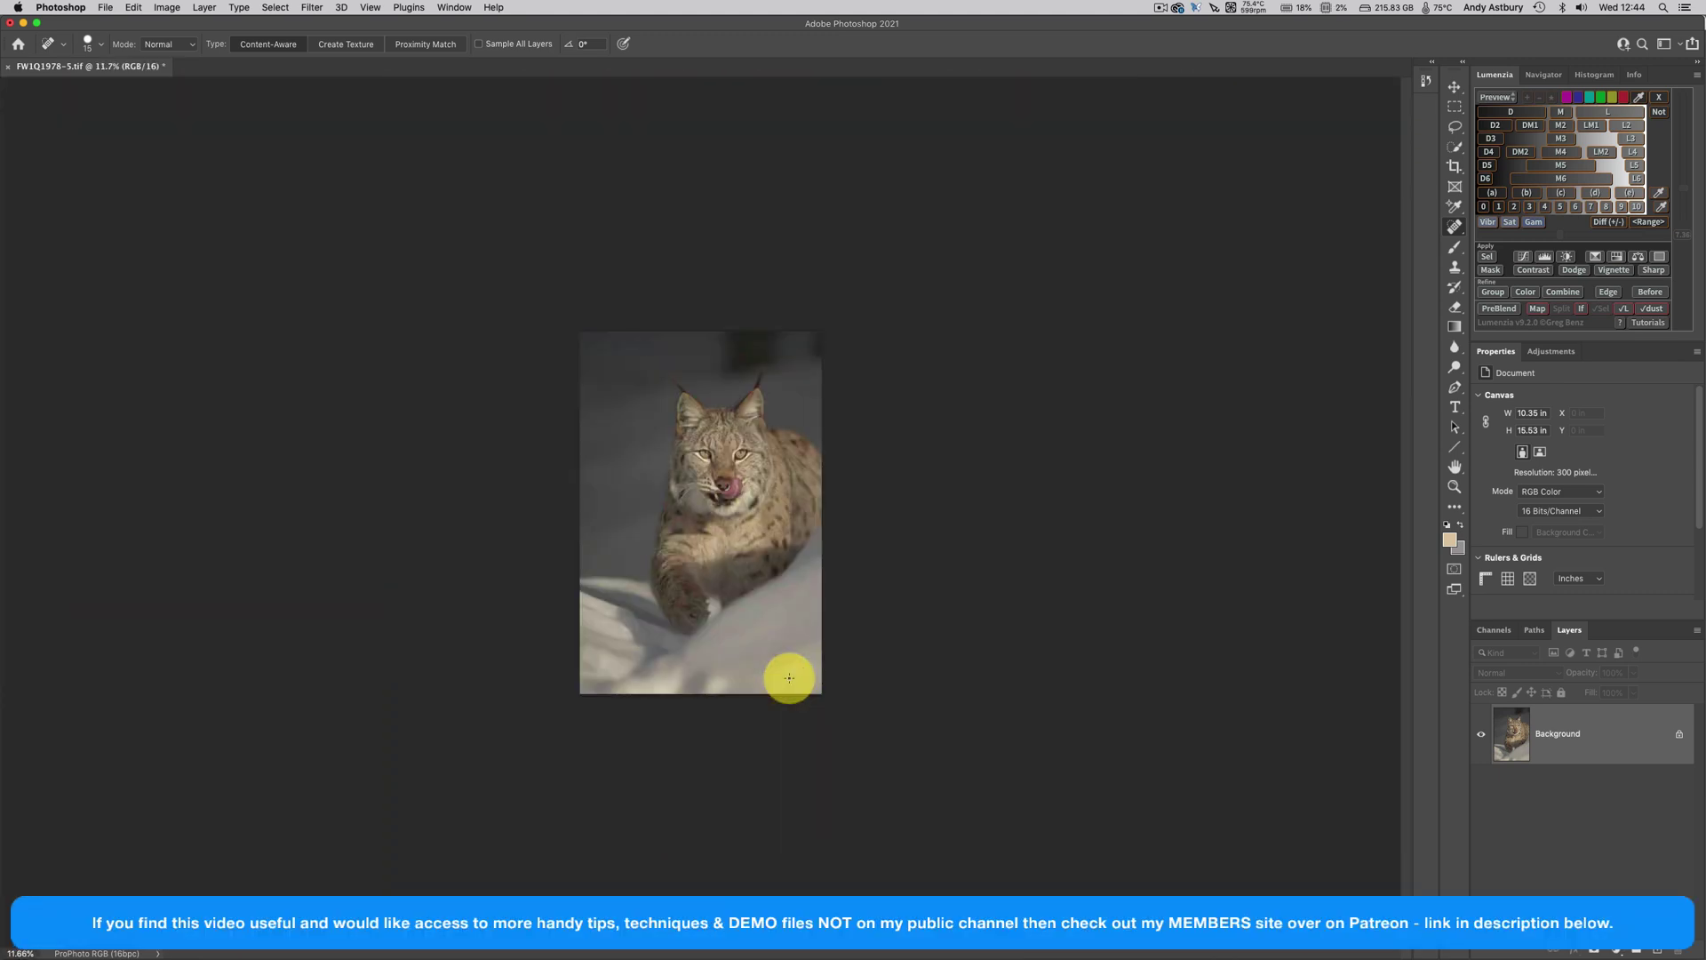
{"action": "scroll", "coordinate": [789, 678], "scroll_direction": "up", "scroll_amount": 3}
{"action": "scroll", "coordinate": [789, 678], "scroll_direction": "down", "scroll_amount": 3}
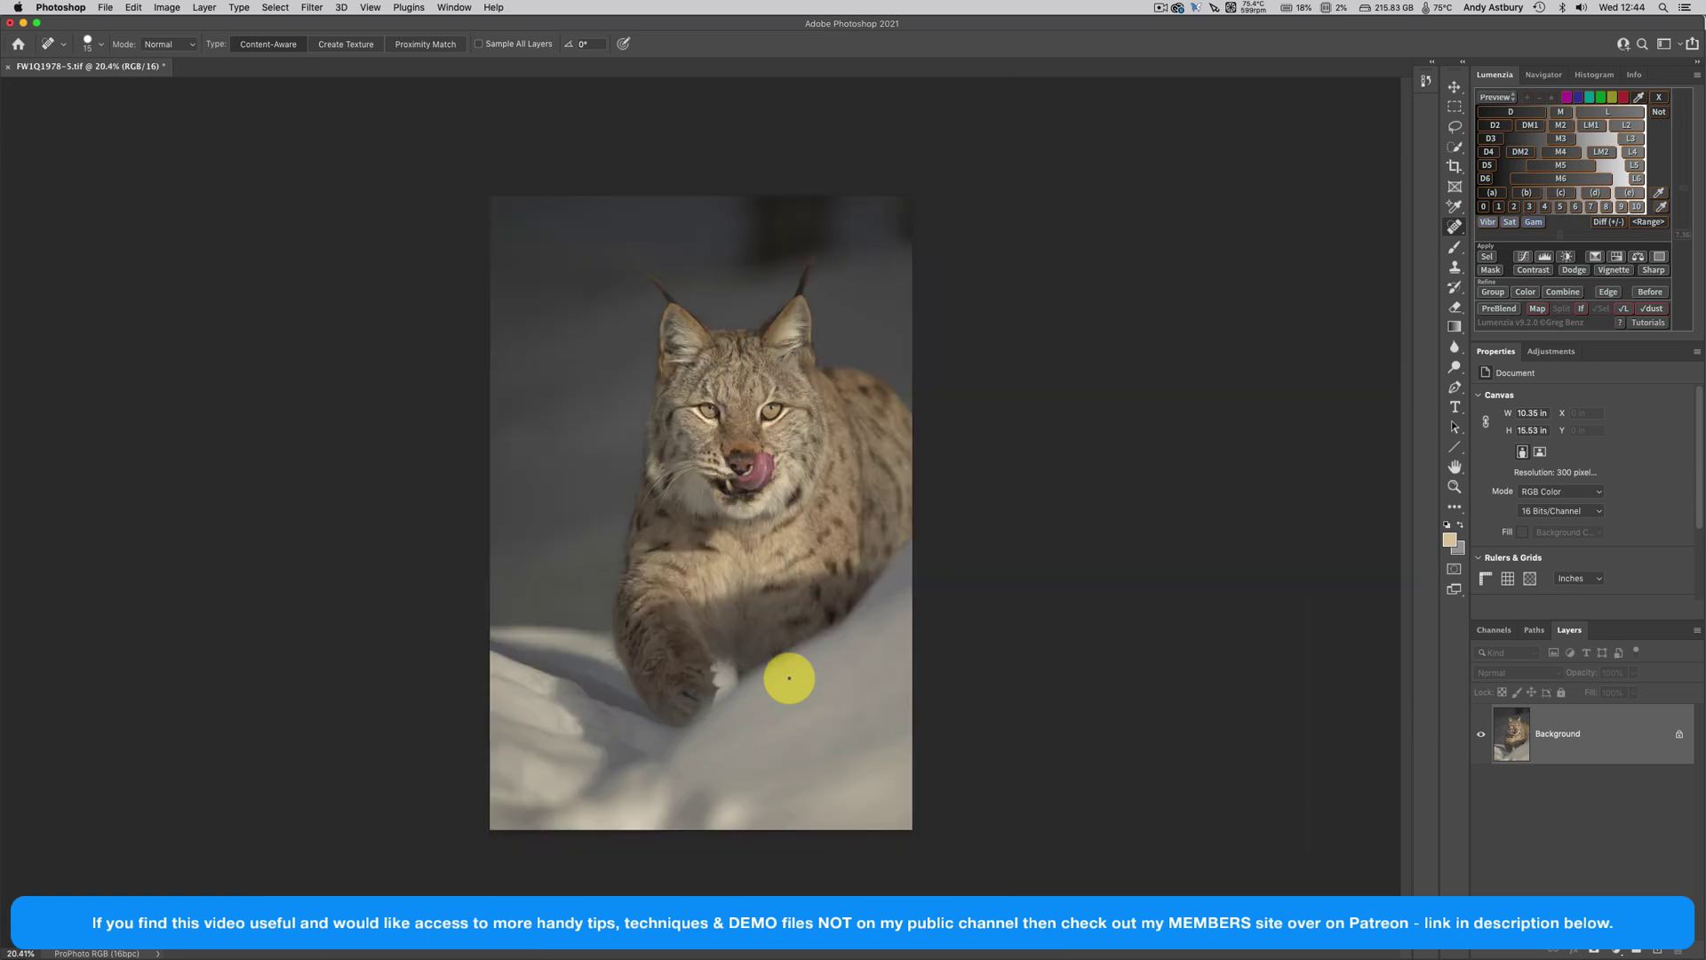